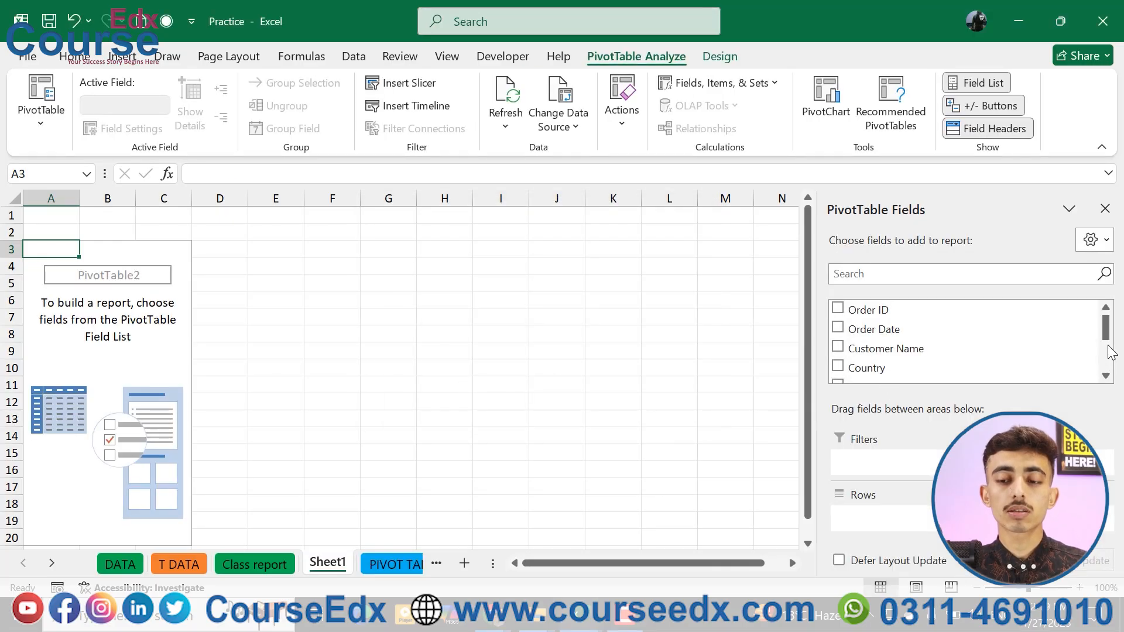
Add the Sales and Profit fields as PivotTable values and place Customer Name in the rows area.
{"action": "scroll", "coordinate": [1108, 353], "scroll_direction": "down", "scroll_amount": 3}
{"action": "left_click", "coordinate": [838, 332]}
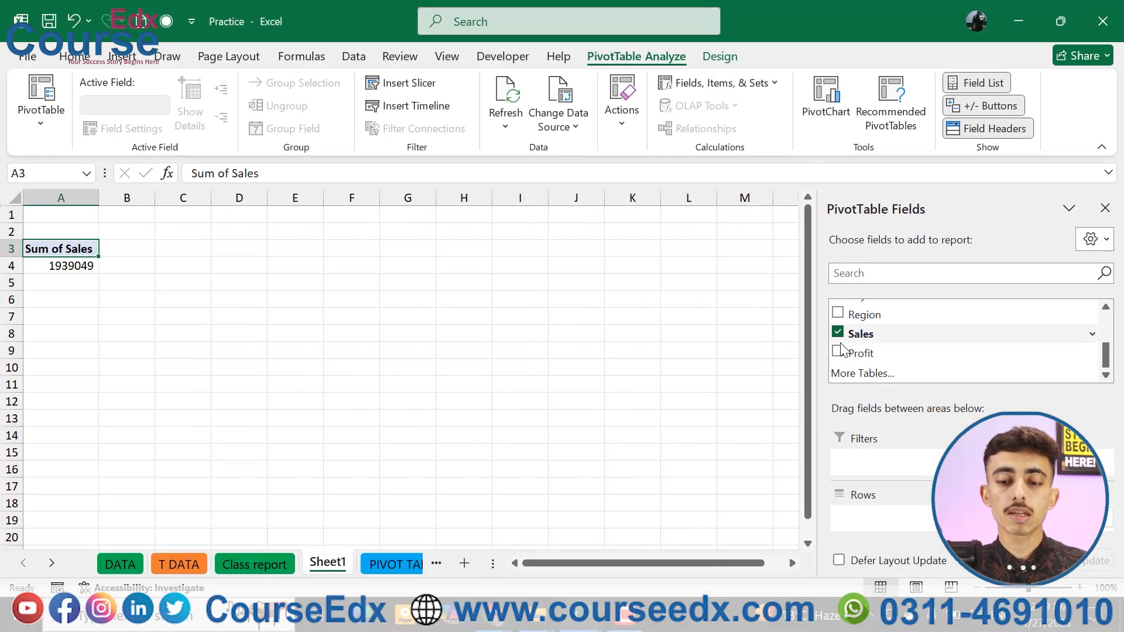
{"action": "left_click", "coordinate": [838, 351]}
{"action": "left_click_drag", "start_coordinate": [1105, 358], "coordinate": [1103, 325]}
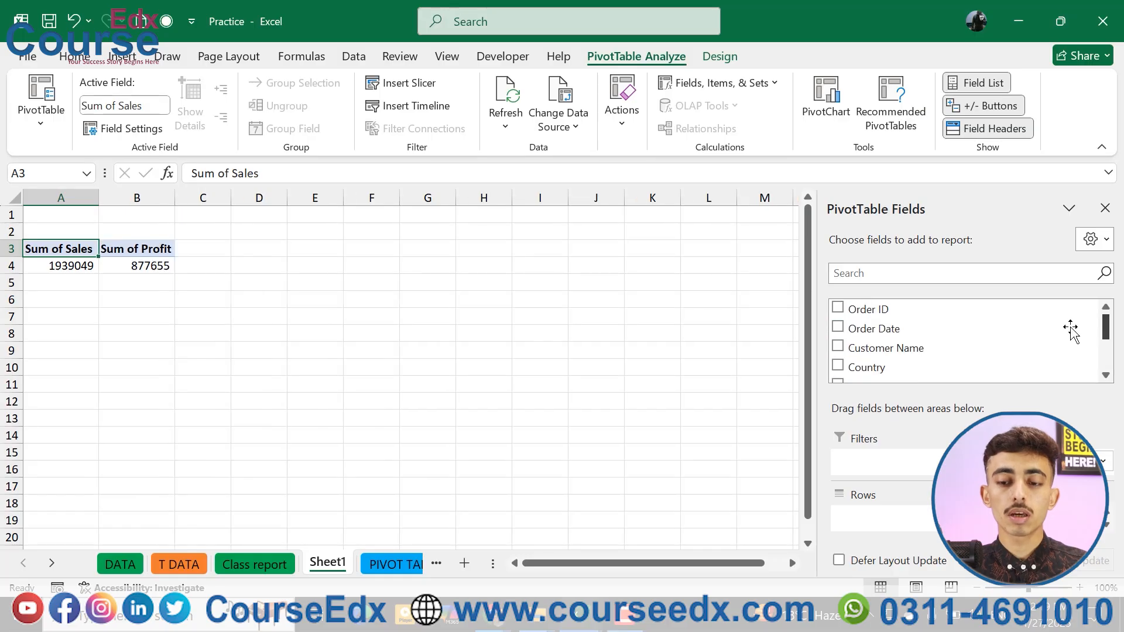
{"action": "left_click_drag", "start_coordinate": [875, 345], "coordinate": [881, 525]}
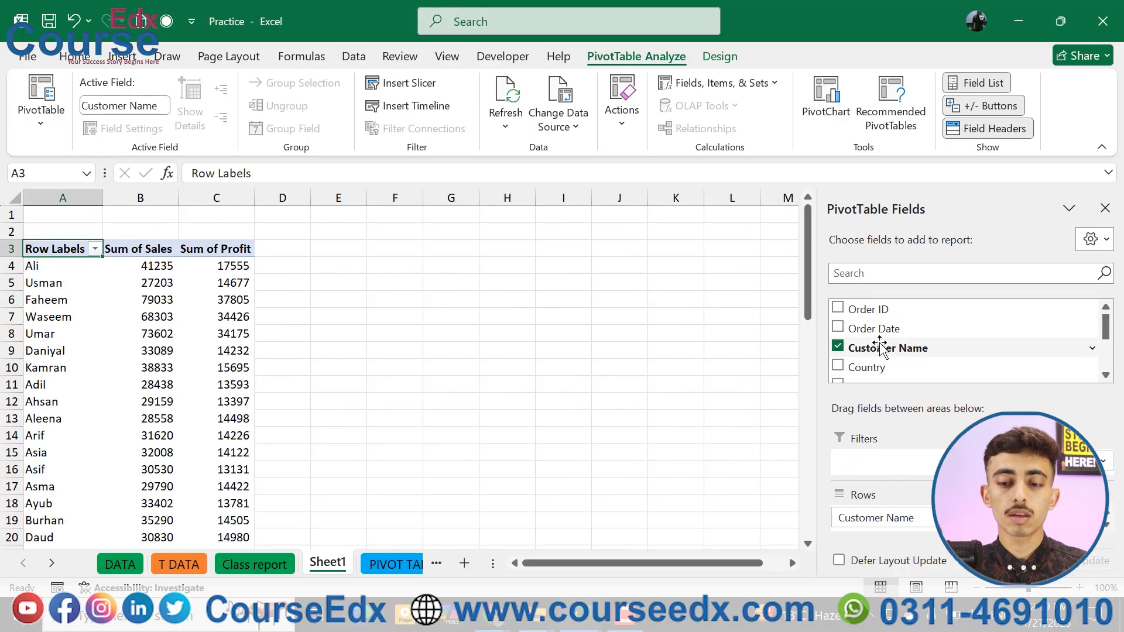
Place Region above Customer Name in the PivotTable rows and add Country as a report filter.
{"action": "scroll", "coordinate": [981, 350], "scroll_direction": "down", "scroll_amount": 1}
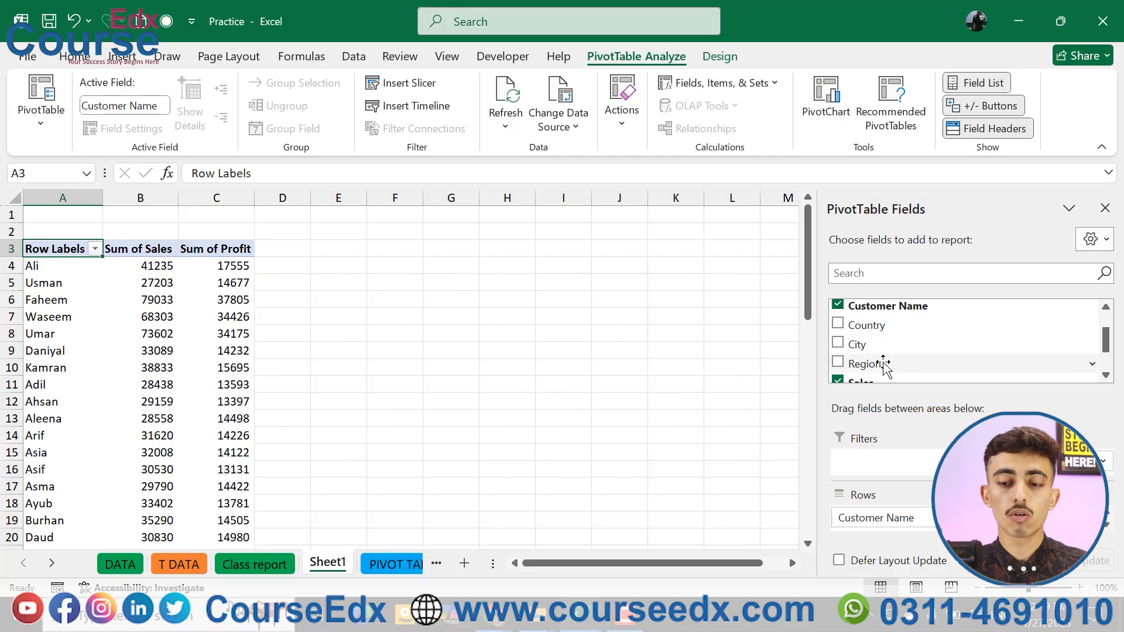
{"action": "left_click_drag", "start_coordinate": [880, 366], "coordinate": [872, 512]}
{"action": "left_click_drag", "start_coordinate": [878, 333], "coordinate": [871, 463]}
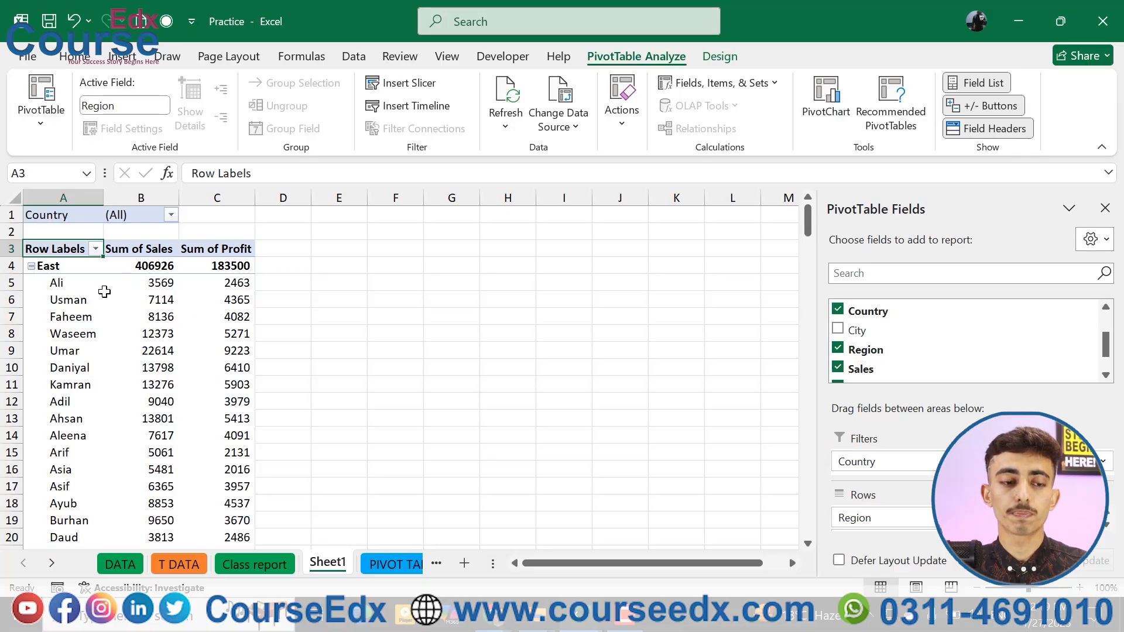
Collapse the entire Region field in the PivotTable and refresh all data.
{"action": "left_click", "coordinate": [85, 268]}
{"action": "left_click", "coordinate": [221, 118]}
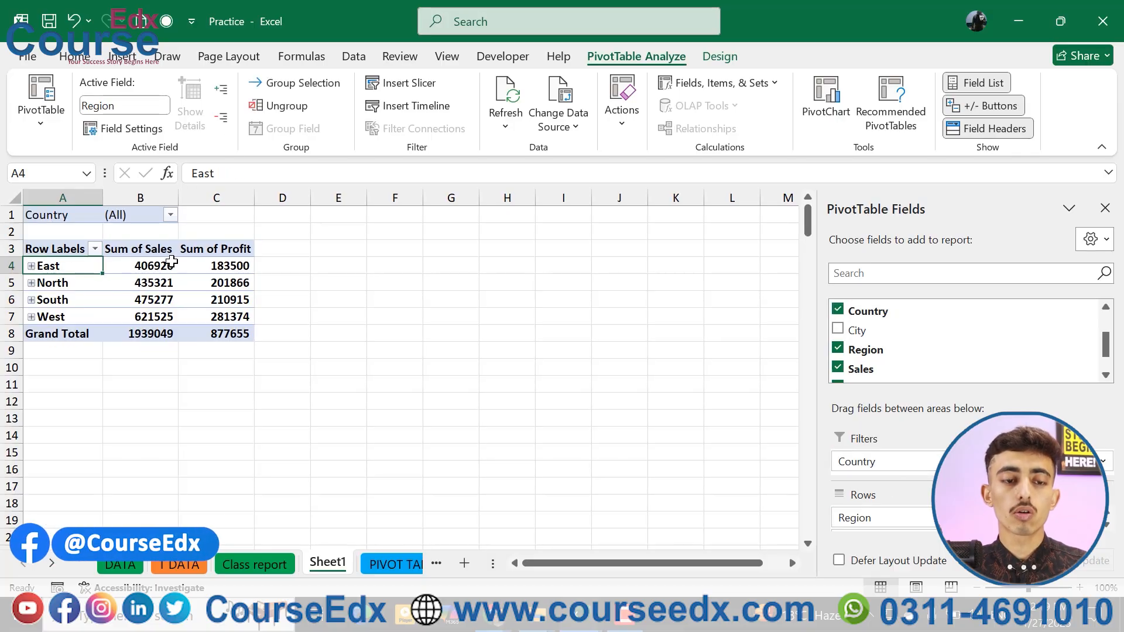
{"action": "left_click", "coordinate": [154, 299]}
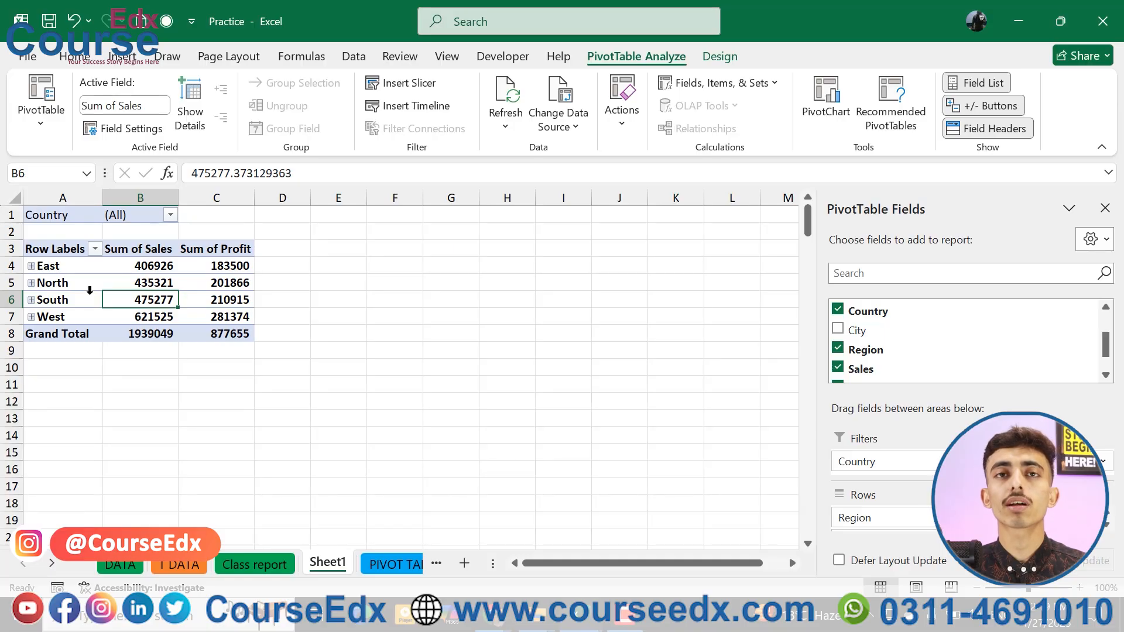
{"action": "left_click", "coordinate": [513, 132]}
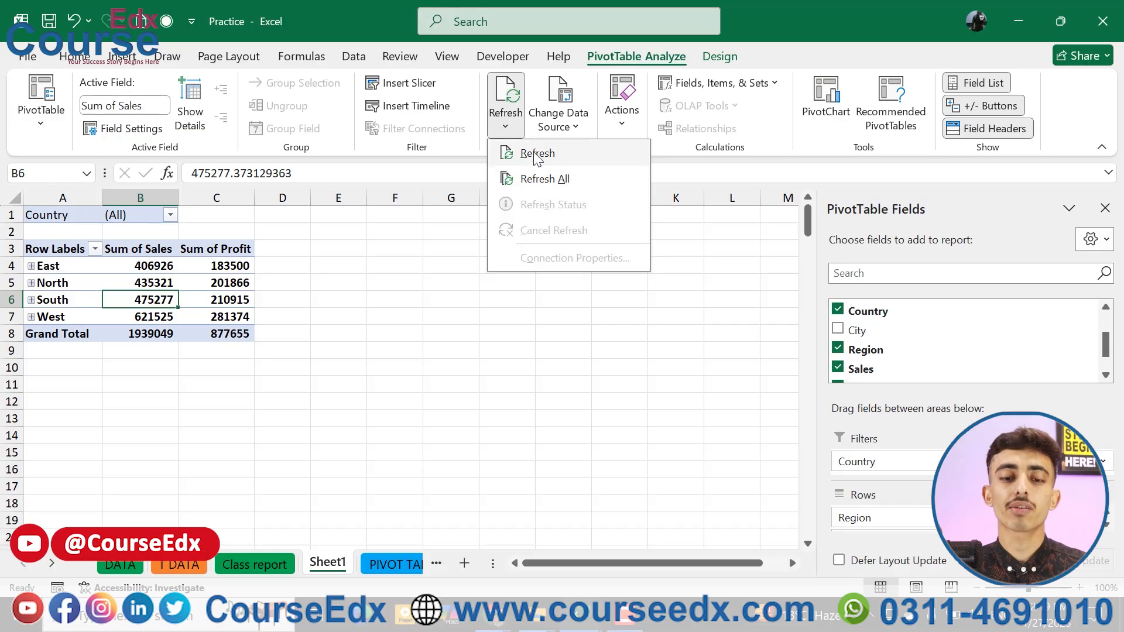
{"action": "left_click", "coordinate": [543, 175]}
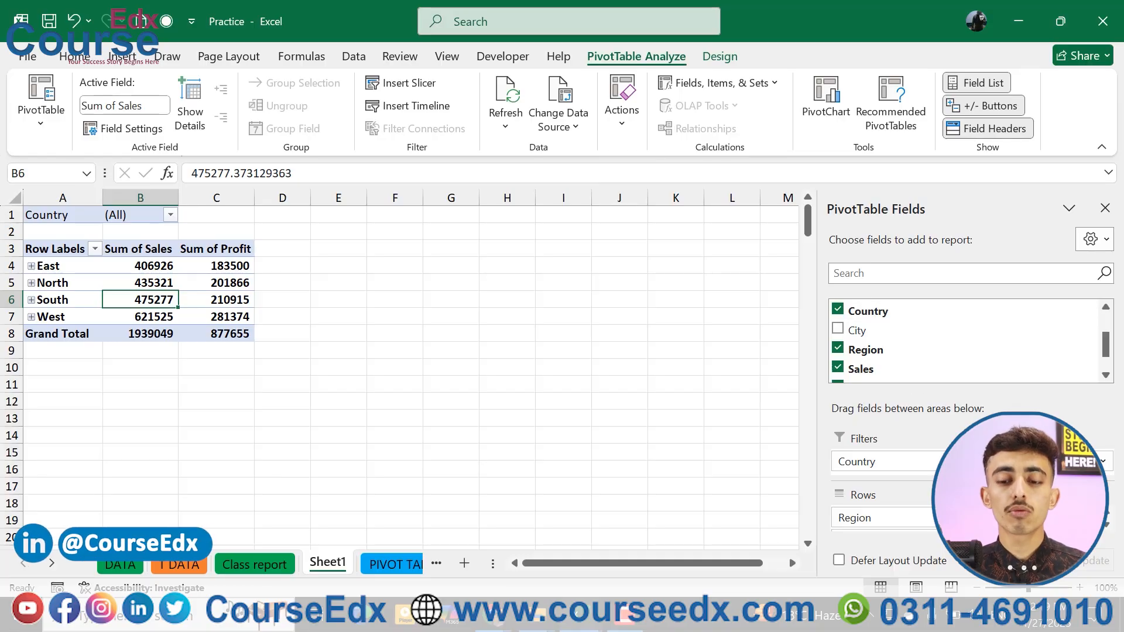
Summarize the PivotTable's Sales value field by Count instead of Sum.
{"action": "left_click", "coordinate": [1090, 518]}
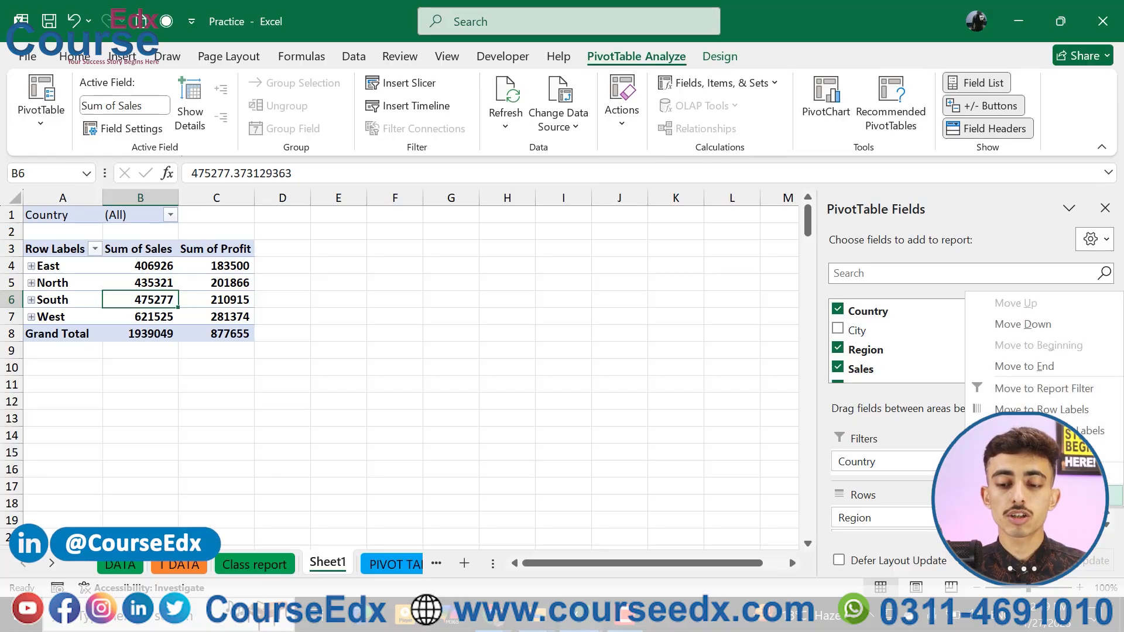
{"action": "left_click", "coordinate": [1048, 496]}
{"action": "left_click", "coordinate": [438, 313]}
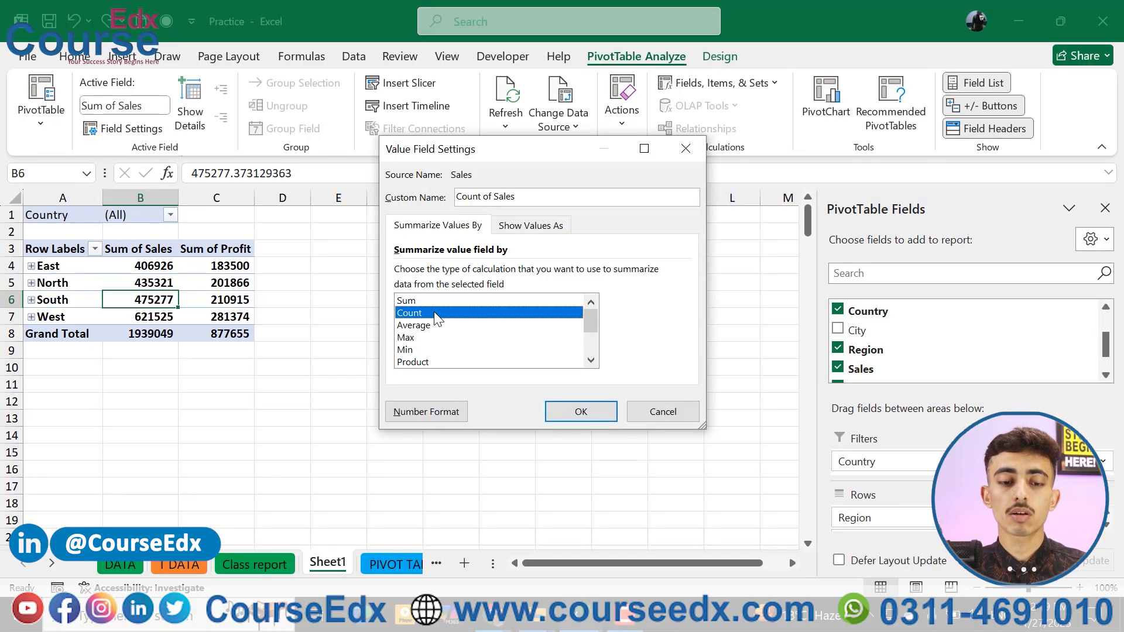
{"action": "left_click", "coordinate": [580, 411]}
{"action": "left_click", "coordinate": [175, 319]}
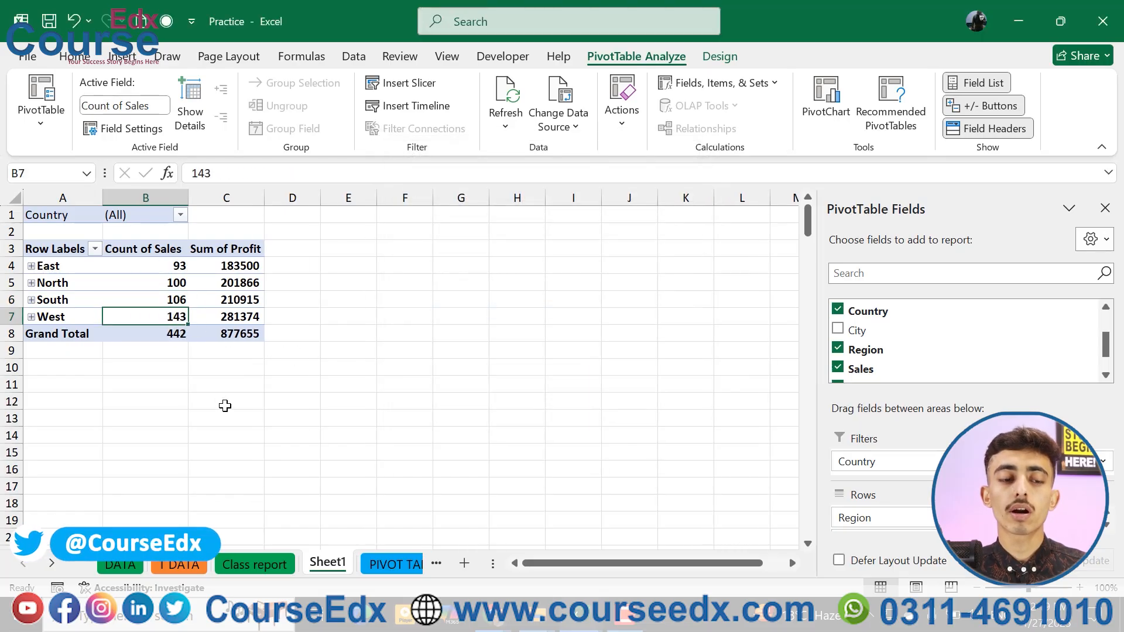
On the PIVOT TABLE EX sheet, set the Region in cells F15, F16 and F20 to West.
{"action": "left_click", "coordinate": [388, 563]}
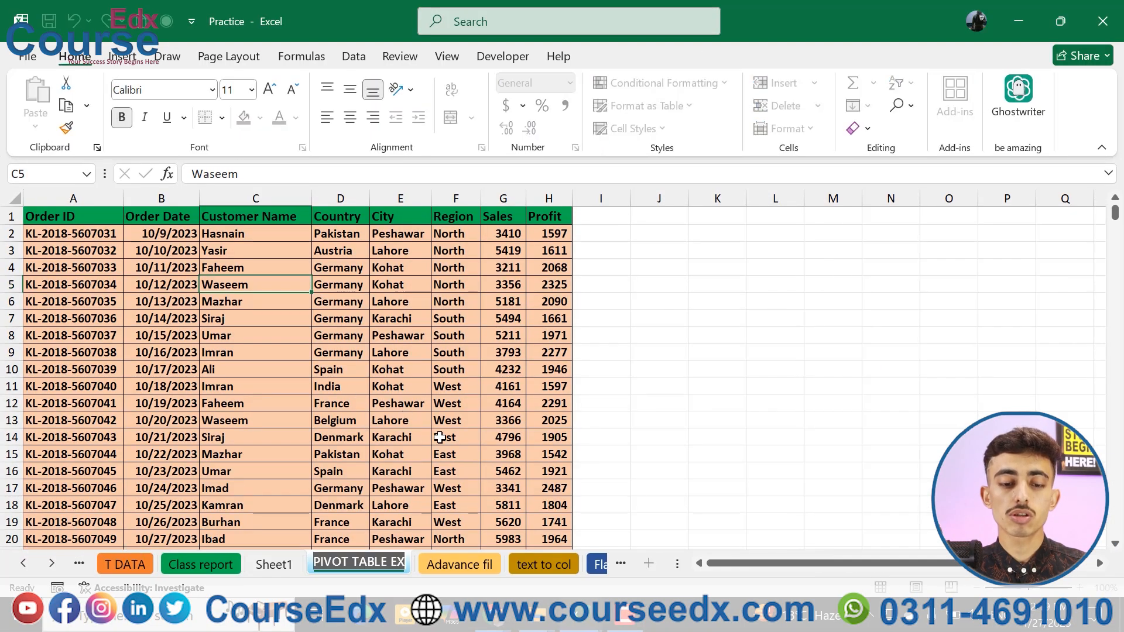
{"action": "left_click", "coordinate": [438, 437]}
{"action": "key", "text": "Down"}
{"action": "type", "text": "west"}
{"action": "key", "text": "Return"}
{"action": "type", "text": "west"}
{"action": "key", "text": "Return"}
{"action": "key", "text": "Down"}
{"action": "key", "text": "Down"}
{"action": "key", "text": "Down"}
{"action": "type", "text": "west"}
{"action": "key", "text": "Return"}
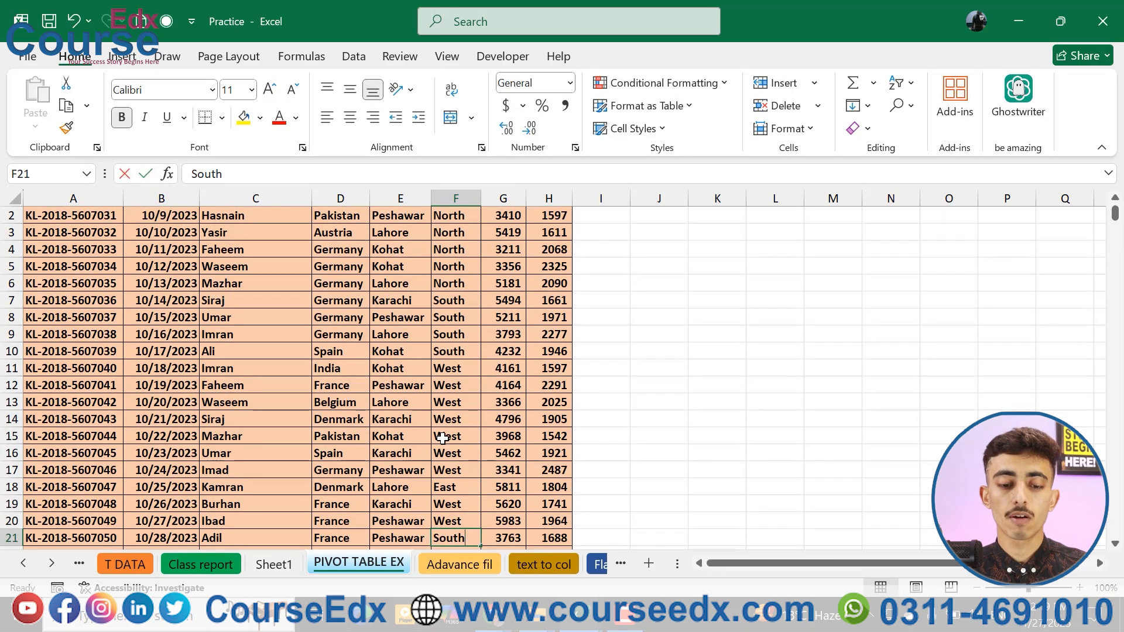
Set the Region to West in cells F21 through F26 of the source data.
{"action": "type", "text": "west"}
{"action": "key", "text": "Return"}
{"action": "type", "text": "west"}
{"action": "key", "text": "Return"}
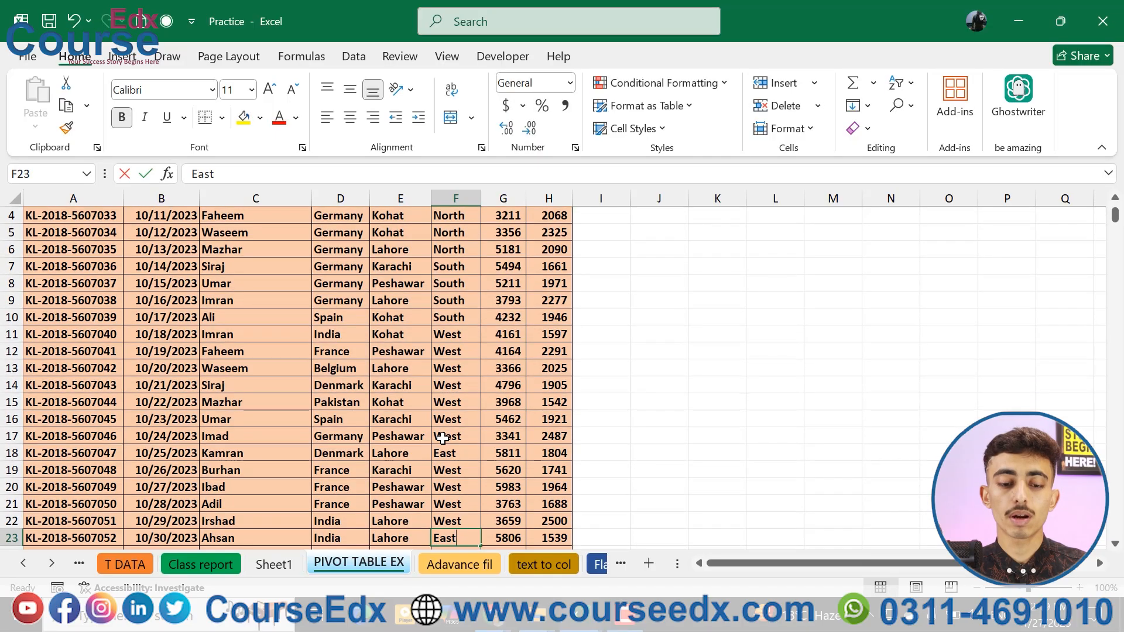
{"action": "type", "text": "west"}
{"action": "key", "text": "Return"}
{"action": "type", "text": "west"}
{"action": "key", "text": "Return"}
{"action": "type", "text": "west"}
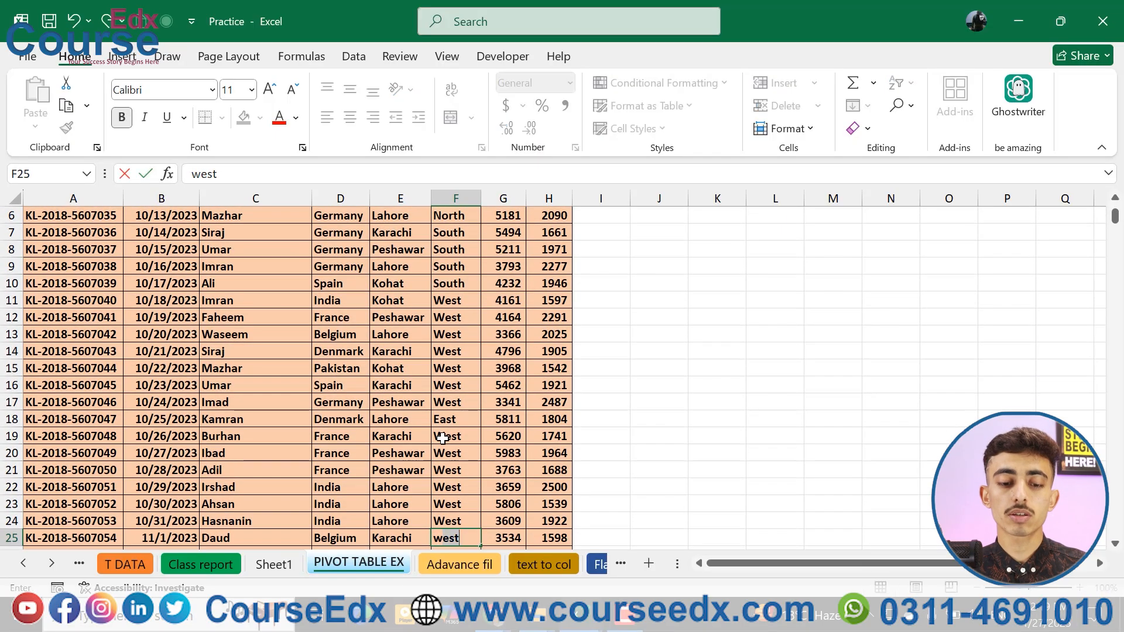
{"action": "key", "text": "Return"}
{"action": "type", "text": "west"}
{"action": "key", "text": "Return"}
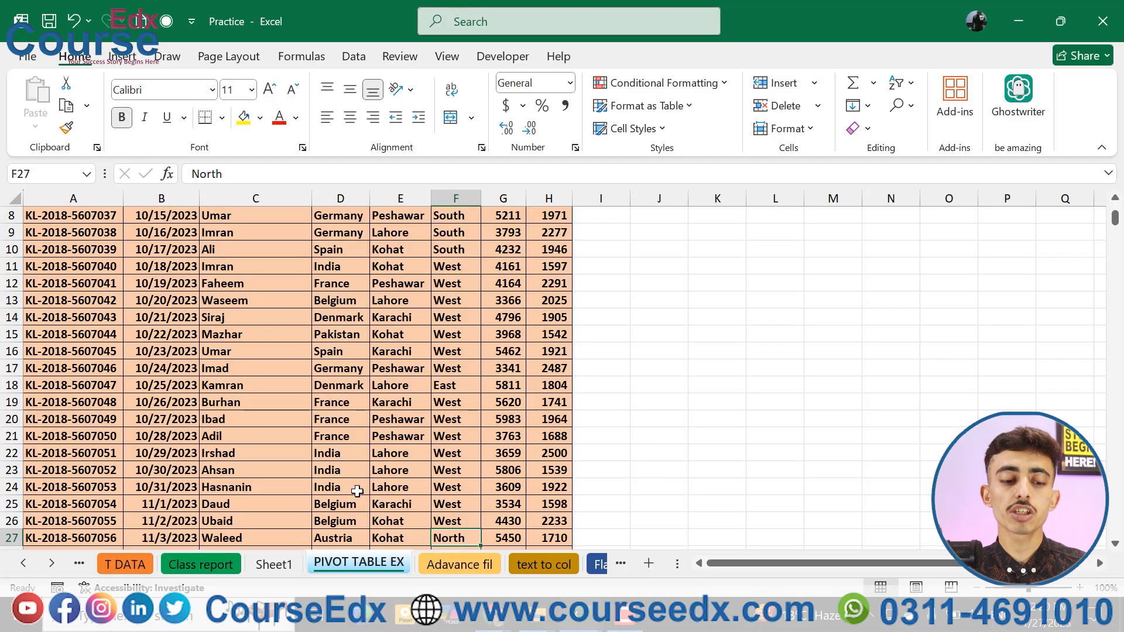
Return to the PivotTable on Sheet1 and refresh all data to pick up the edited regions.
{"action": "left_click", "coordinate": [274, 563]}
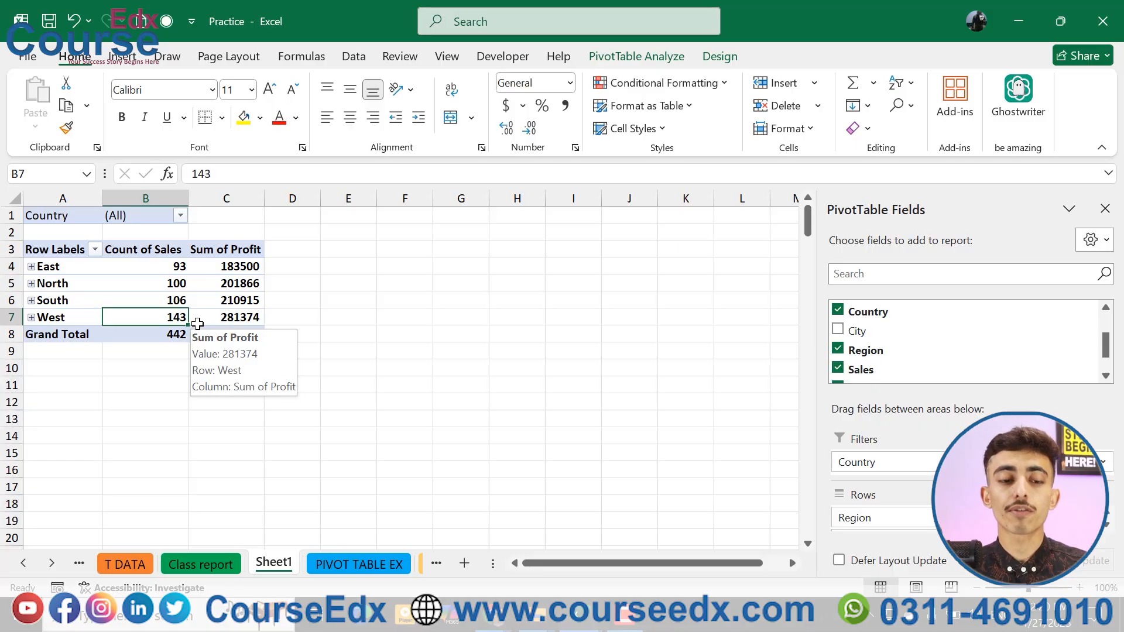
{"action": "left_click", "coordinate": [606, 57]}
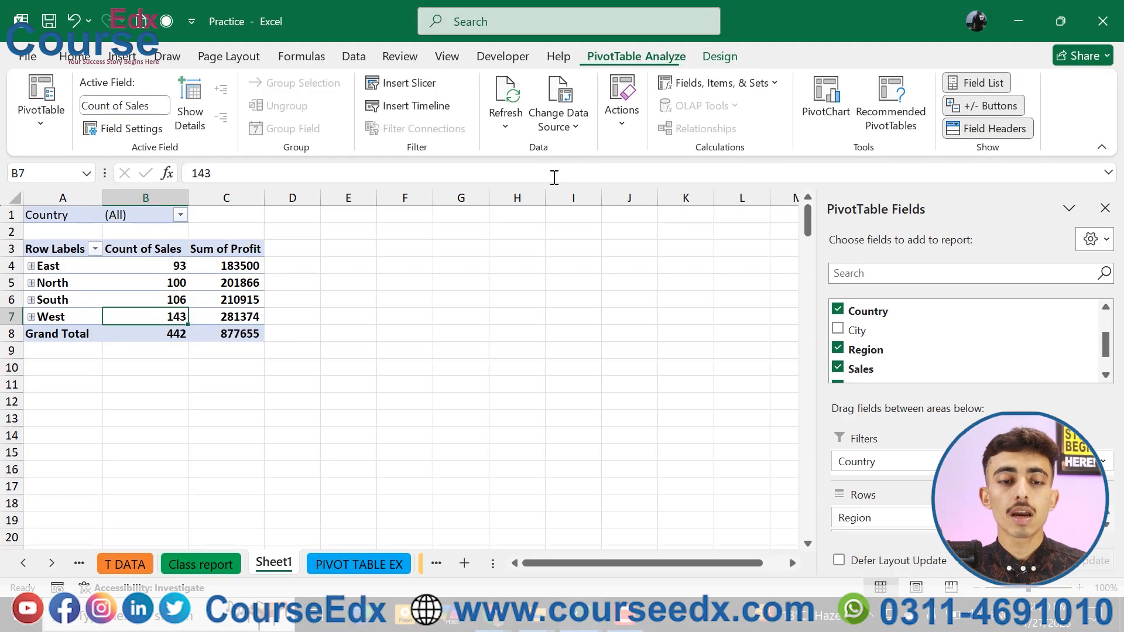
{"action": "left_click", "coordinate": [505, 122]}
{"action": "left_click", "coordinate": [620, 117]}
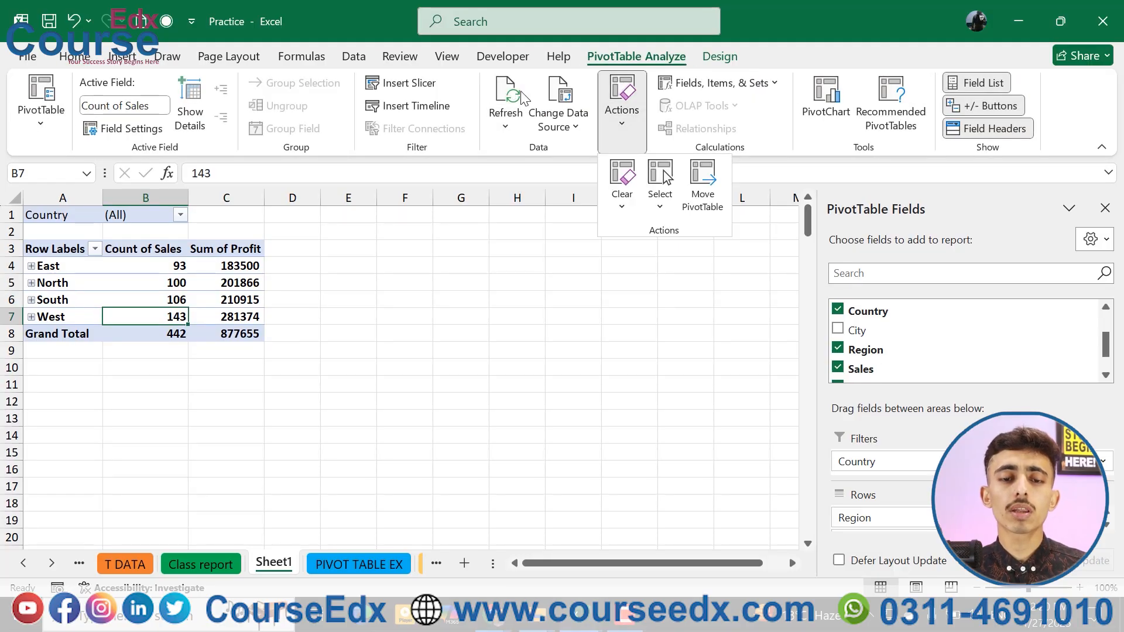
{"action": "left_click", "coordinate": [511, 126]}
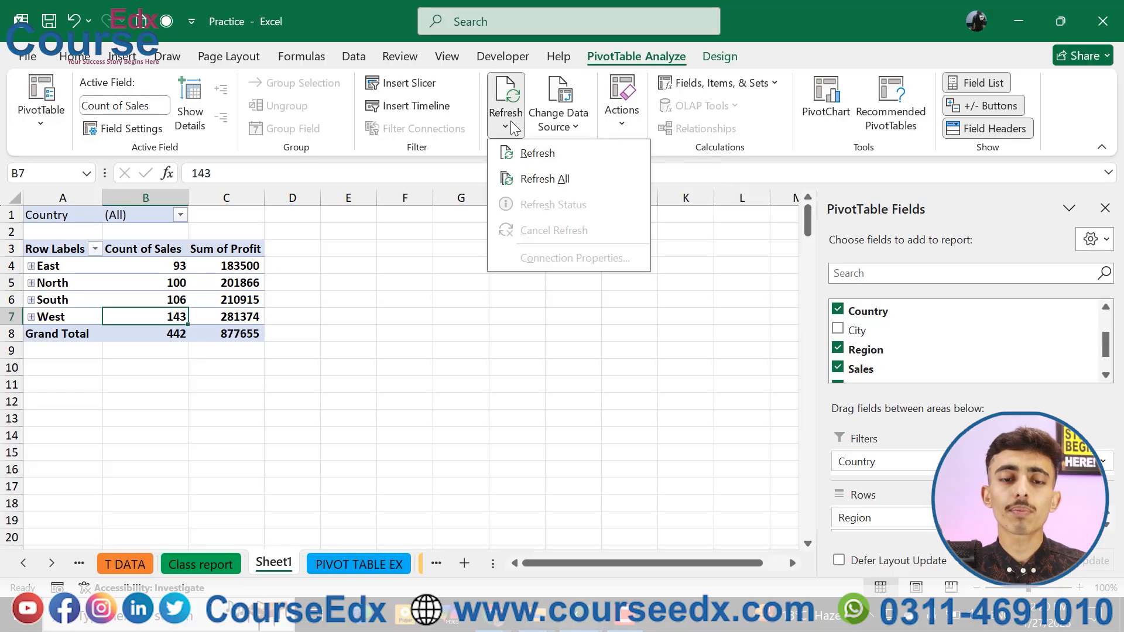
{"action": "left_click", "coordinate": [535, 177]}
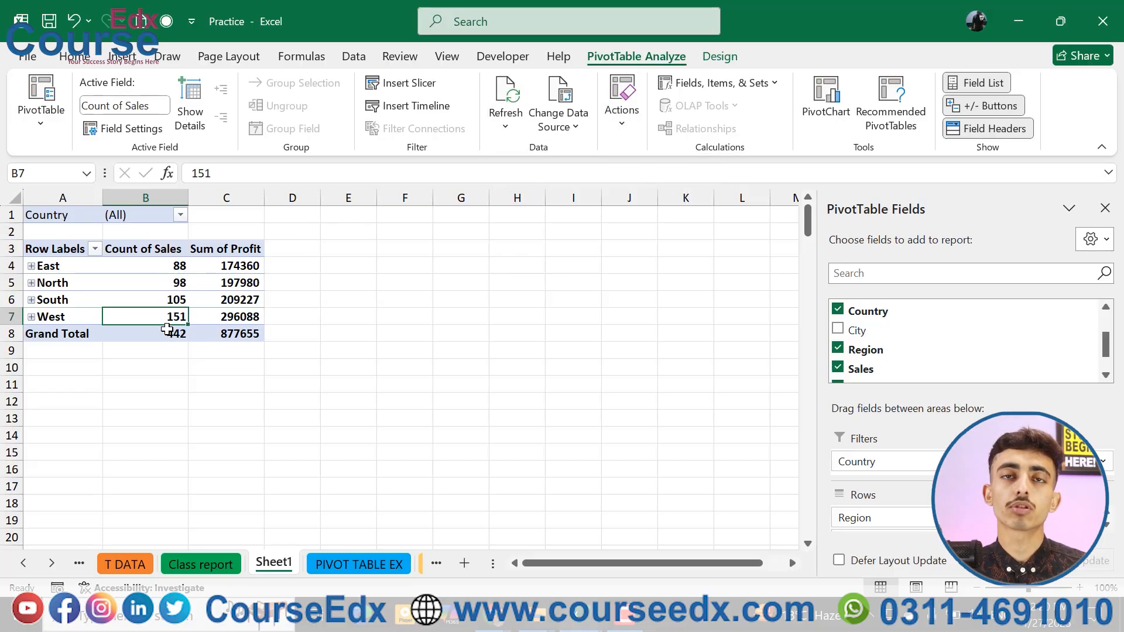
Examine the Change Data Source options and compare the tables on the PIVOT TABLE EX and DATA sheets as possible PivotTable sources.
{"action": "mouse_move", "coordinate": [167, 329]}
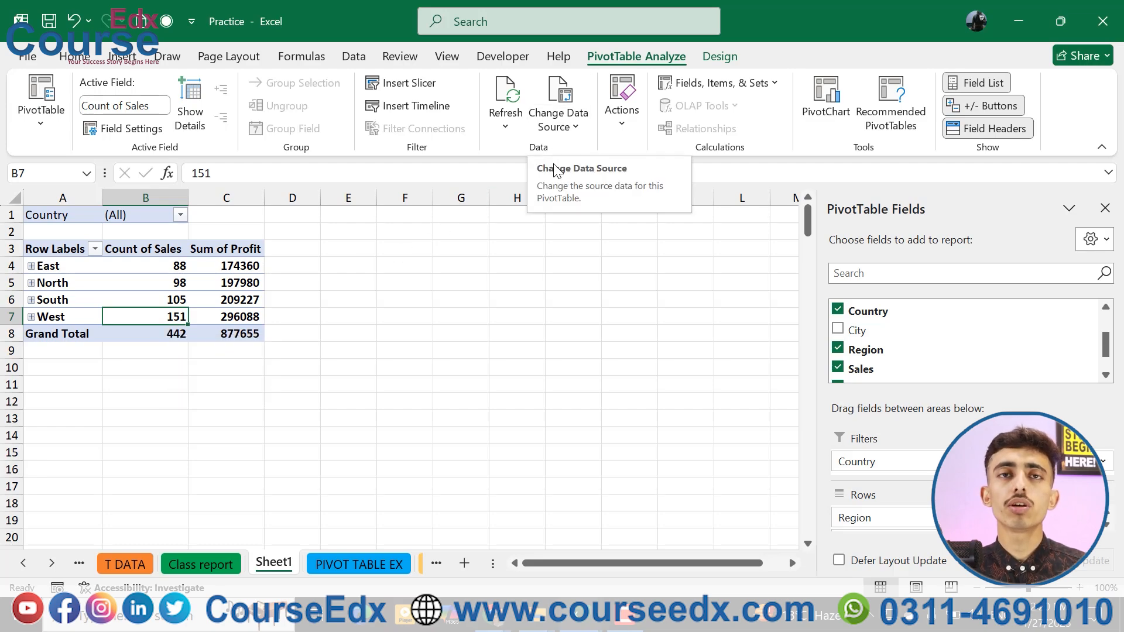
{"action": "left_click", "coordinate": [555, 127]}
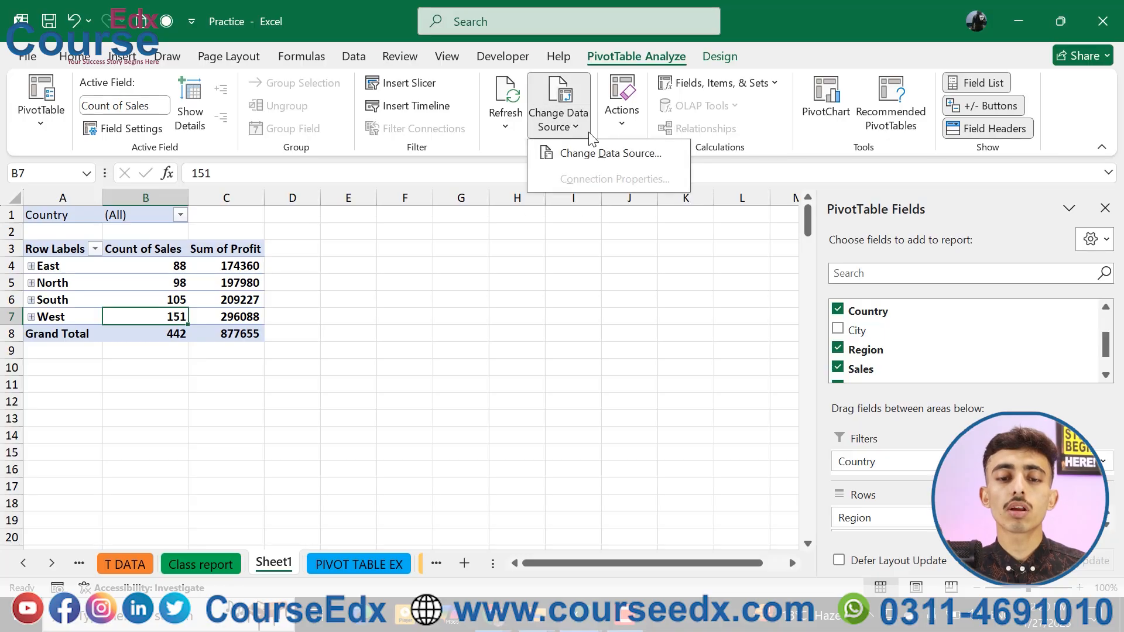
{"action": "left_click", "coordinate": [508, 143]}
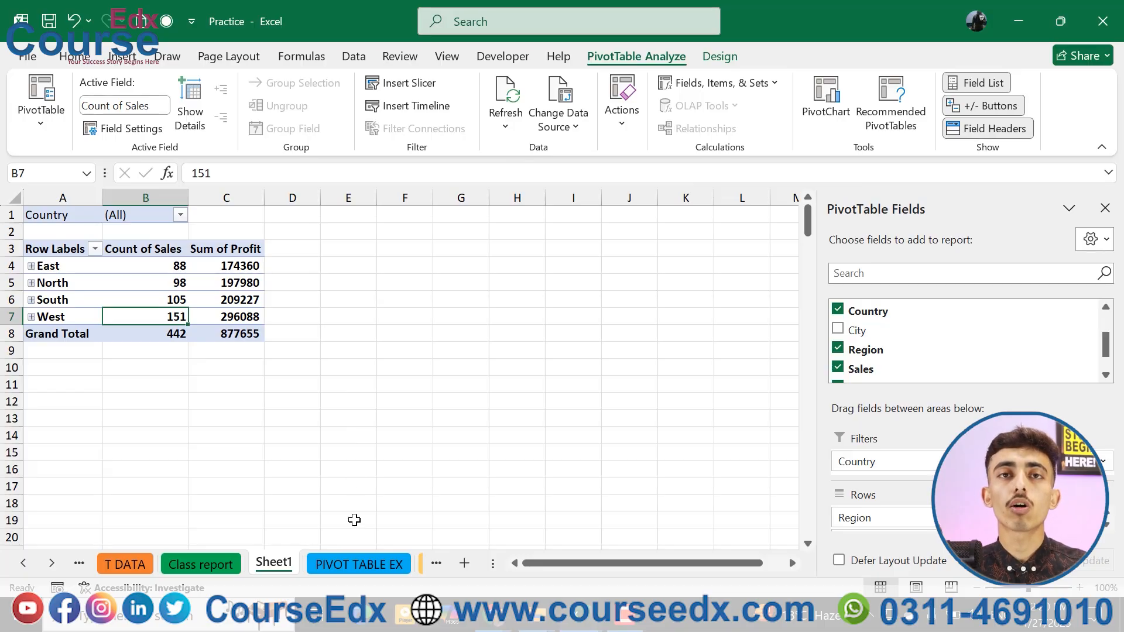
{"action": "left_click", "coordinate": [353, 565]}
{"action": "scroll", "coordinate": [298, 445], "scroll_direction": "up", "scroll_amount": 4}
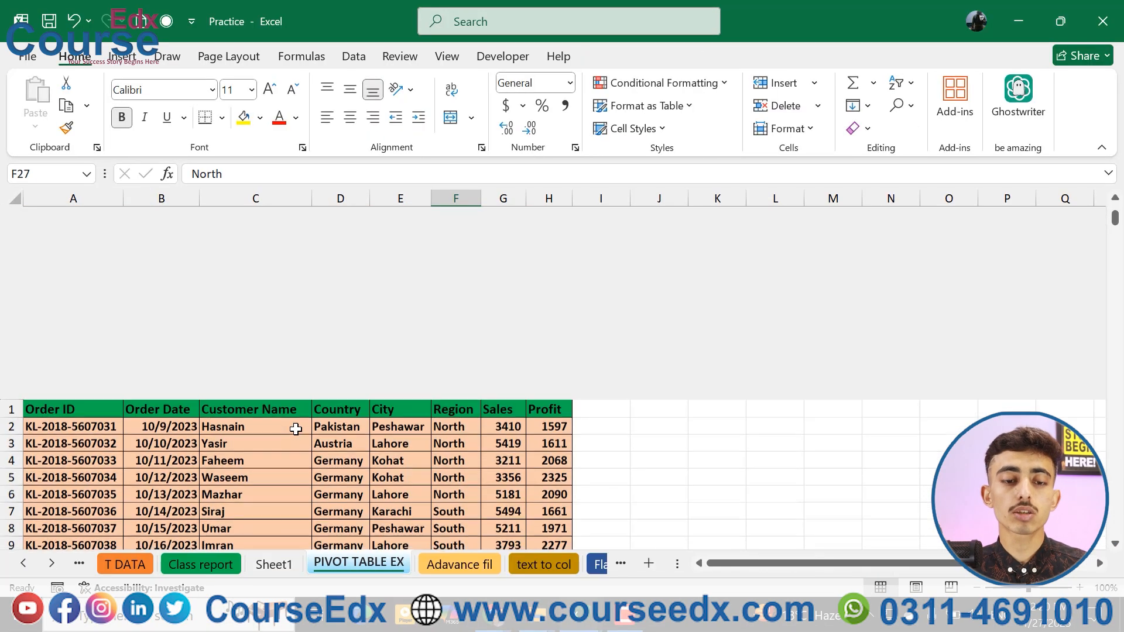
{"action": "left_click", "coordinate": [279, 567]}
{"action": "left_click", "coordinate": [23, 563]}
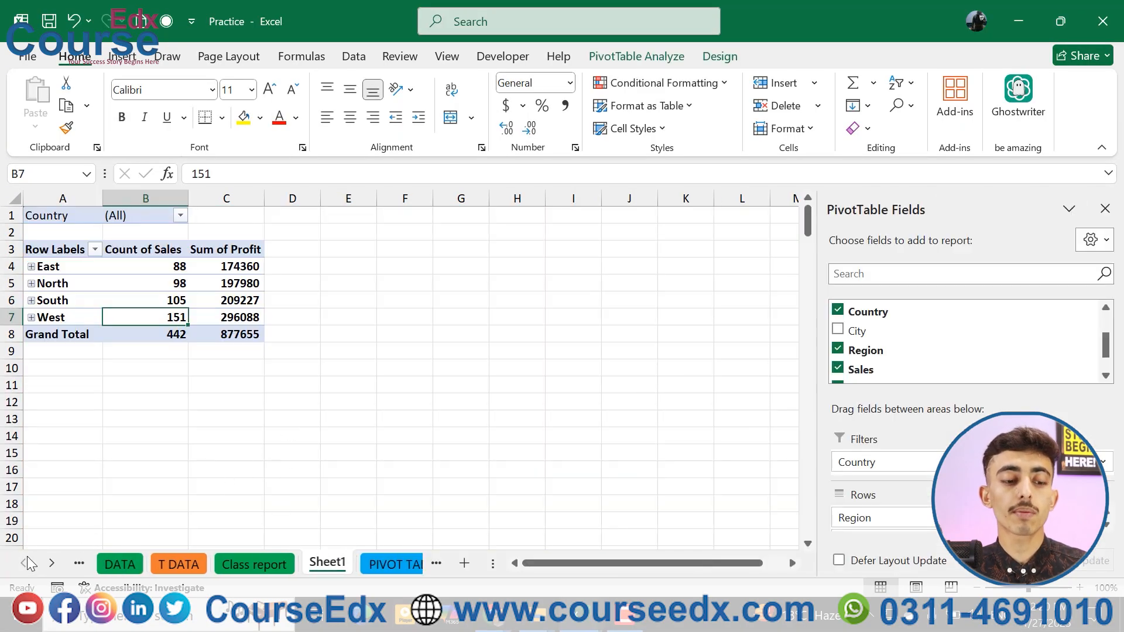
{"action": "left_click", "coordinate": [120, 563]}
{"action": "left_click_drag", "start_coordinate": [98, 239], "coordinate": [716, 491]}
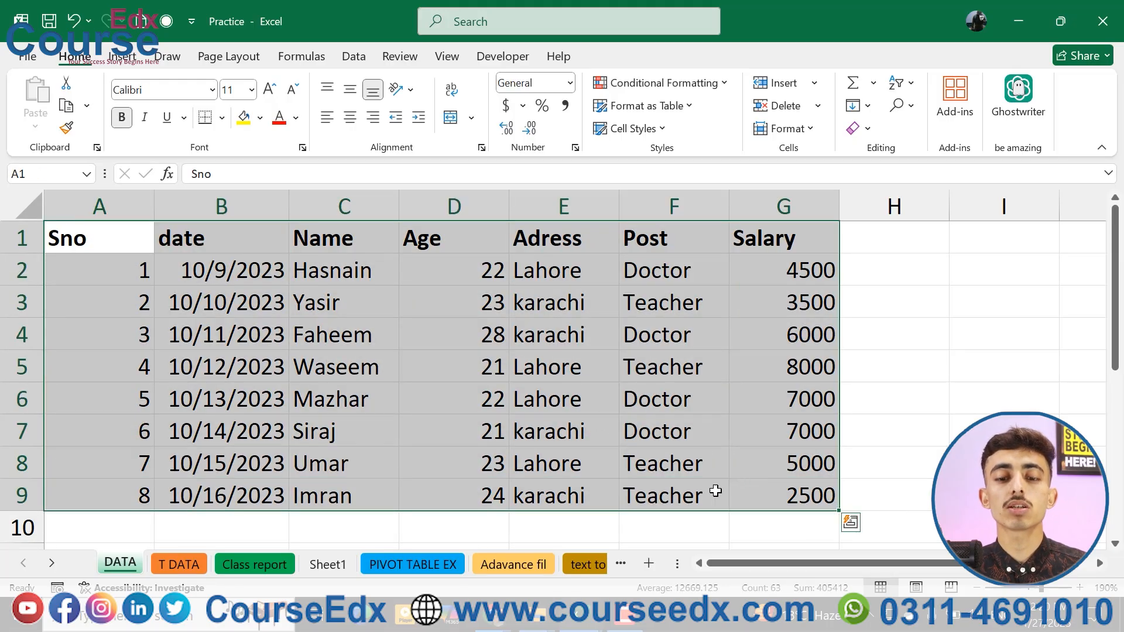
{"action": "left_click", "coordinate": [402, 557]}
{"action": "left_click", "coordinate": [281, 339]}
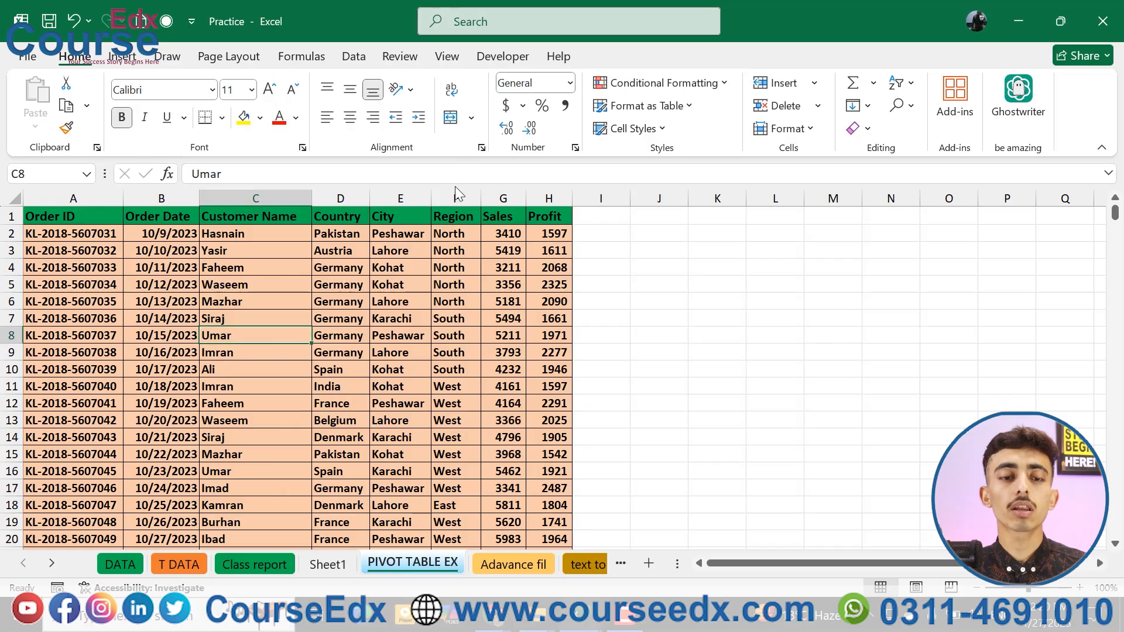
Change the Sheet1 PivotTable's data source to range A1:G9 on the DATA sheet and add Salary as a summed value.
{"action": "left_click", "coordinate": [328, 565]}
{"action": "left_click", "coordinate": [143, 283]}
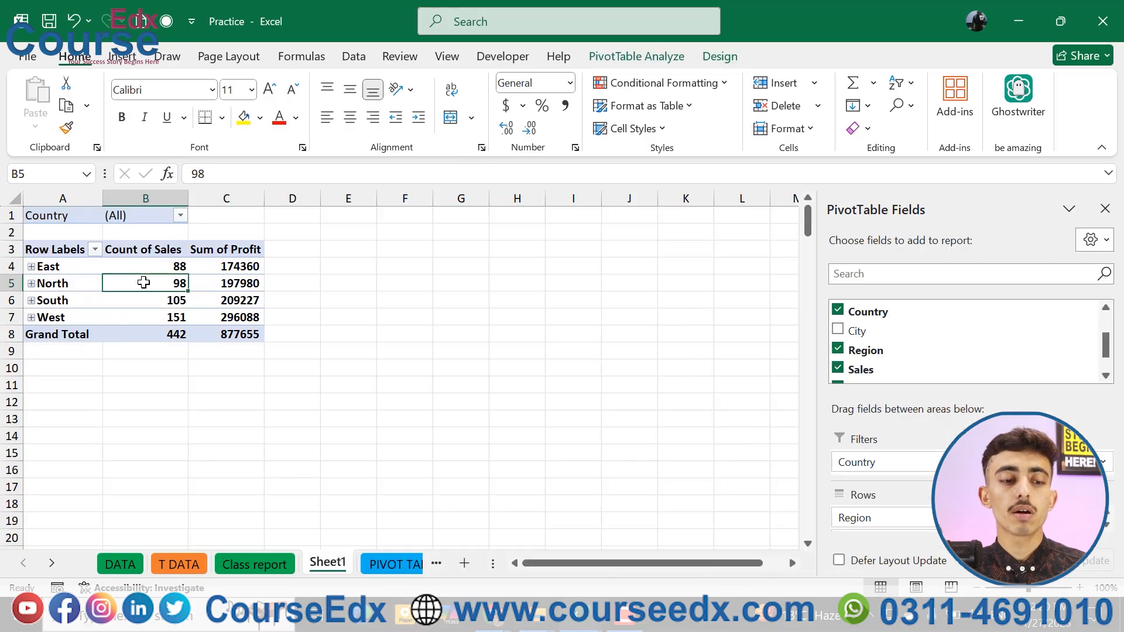
{"action": "left_click", "coordinate": [643, 57]}
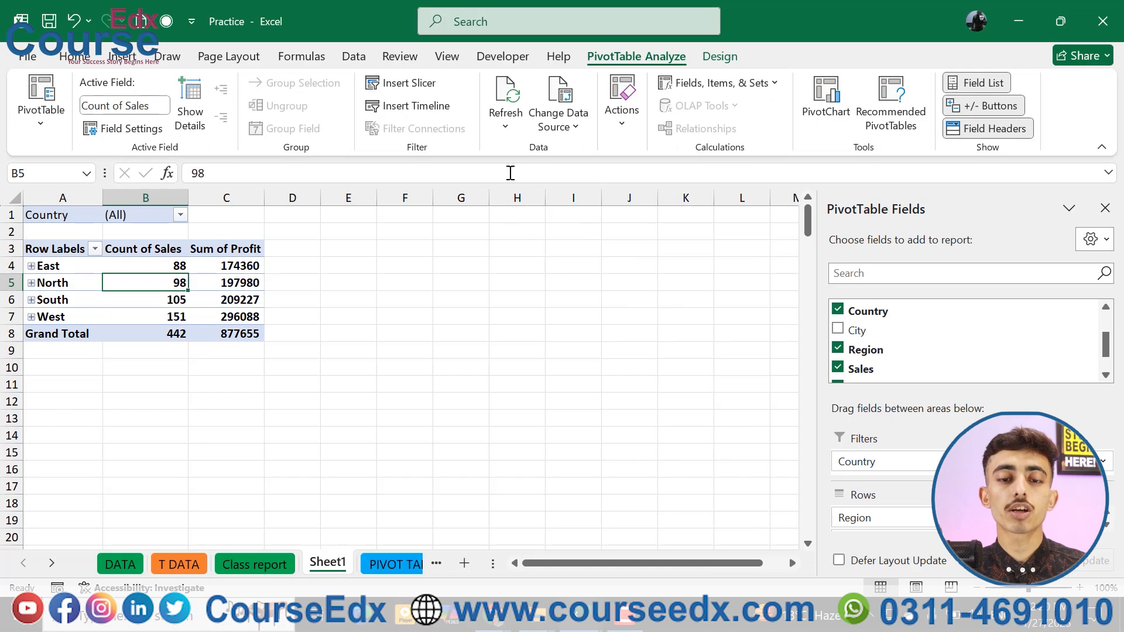
{"action": "left_click", "coordinate": [567, 96]}
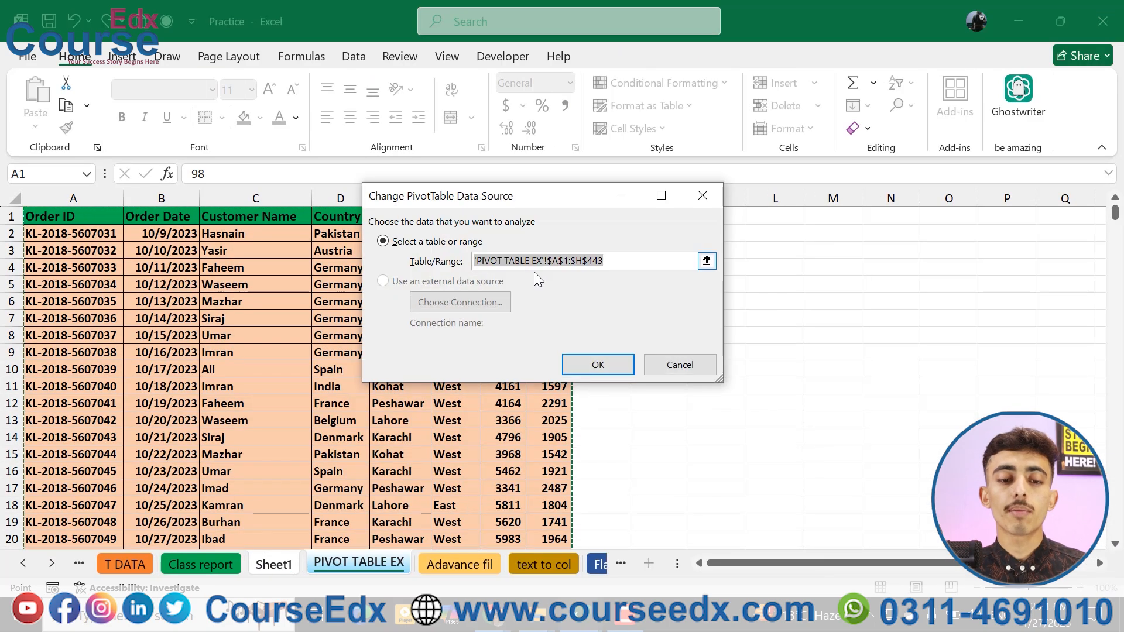
{"action": "left_click", "coordinate": [23, 563]}
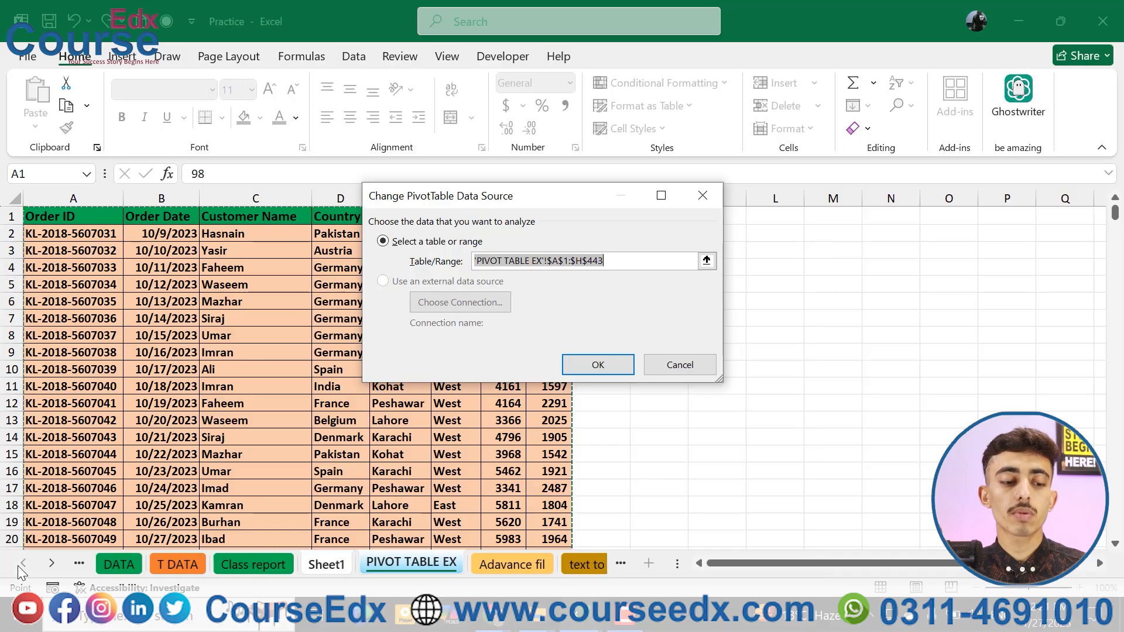
{"action": "left_click", "coordinate": [116, 565]}
{"action": "left_click_drag", "start_coordinate": [107, 246], "coordinate": [772, 498]}
{"action": "left_click", "coordinate": [597, 364]}
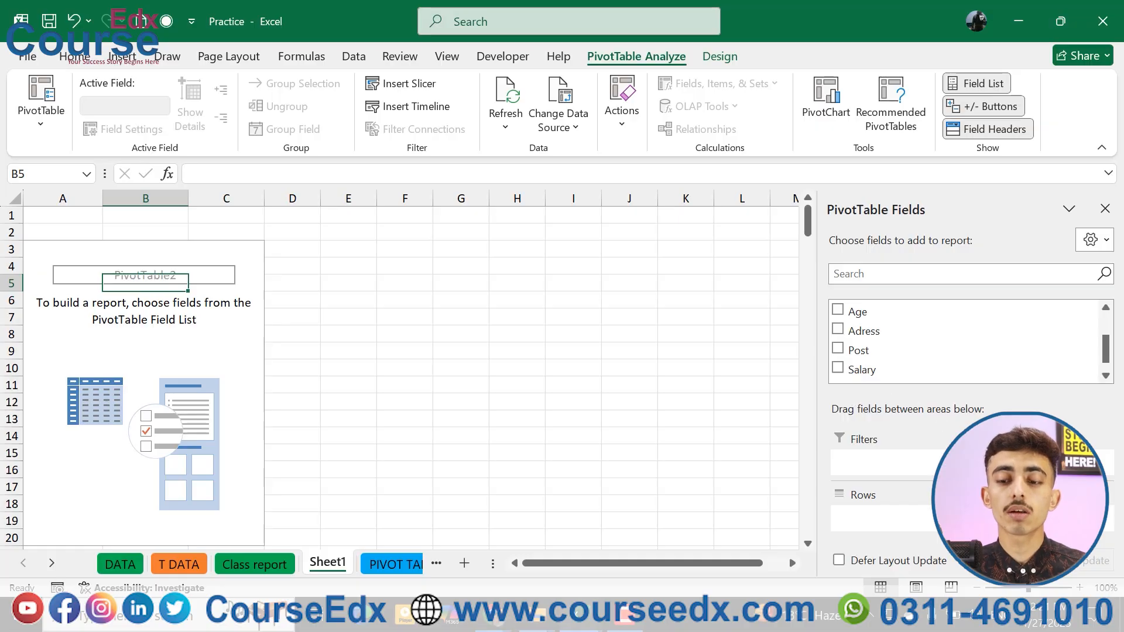
{"action": "left_click", "coordinate": [860, 371]}
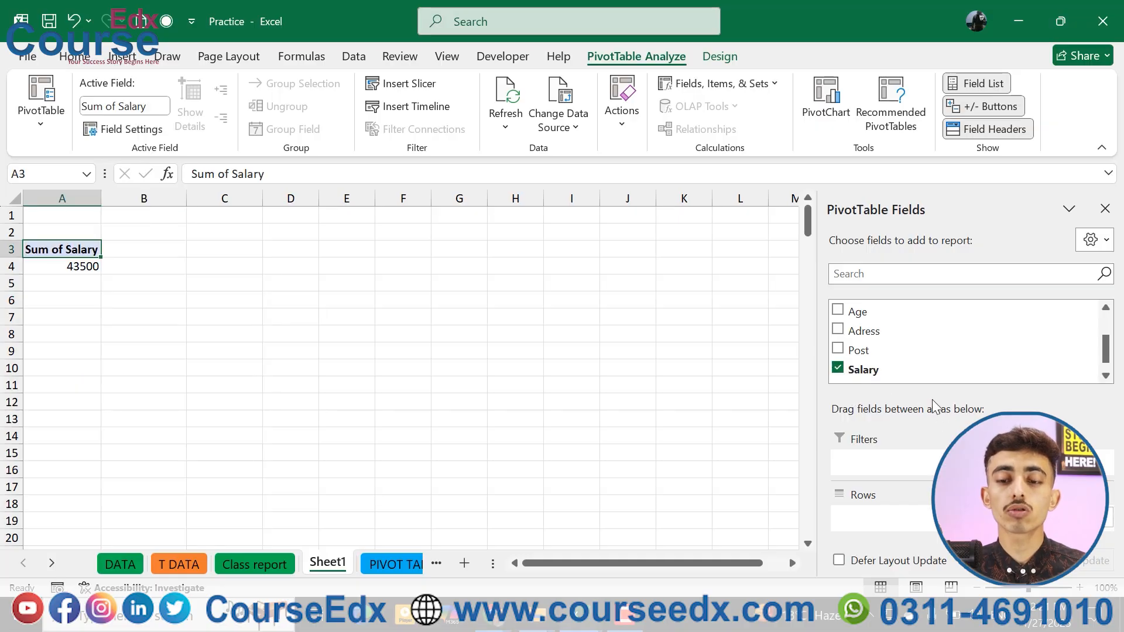
Examine the Adress and Post columns on the DATA sheet as possible groupings for the PivotTable.
{"action": "left_click", "coordinate": [126, 564]}
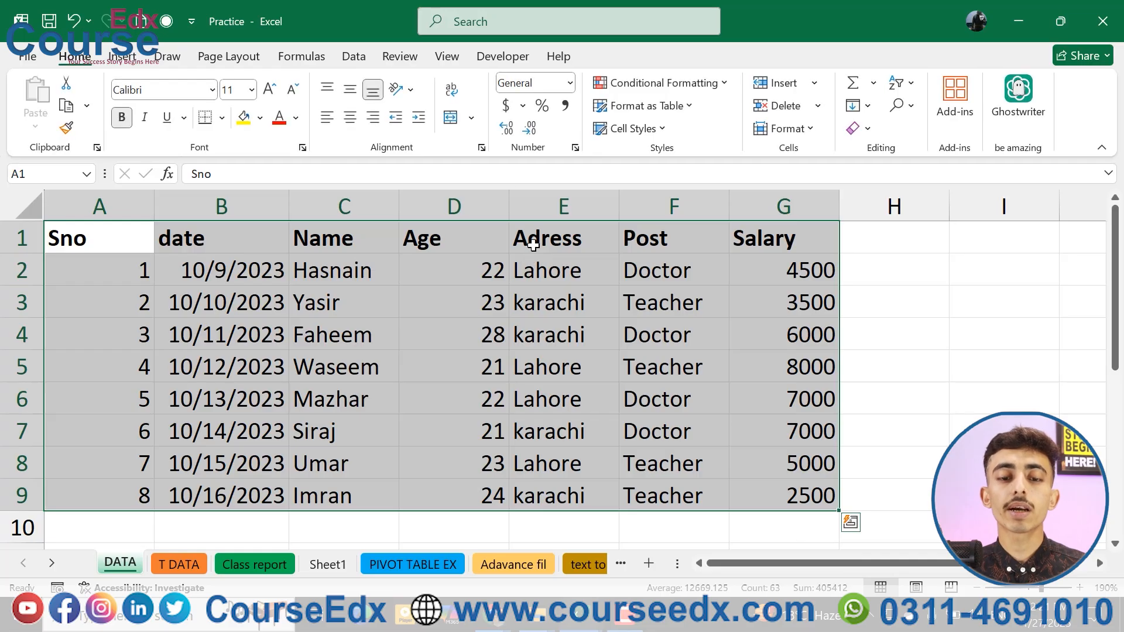
{"action": "left_click", "coordinate": [533, 245]}
{"action": "left_click", "coordinate": [653, 238]}
{"action": "left_click_drag", "start_coordinate": [650, 266], "coordinate": [637, 497]}
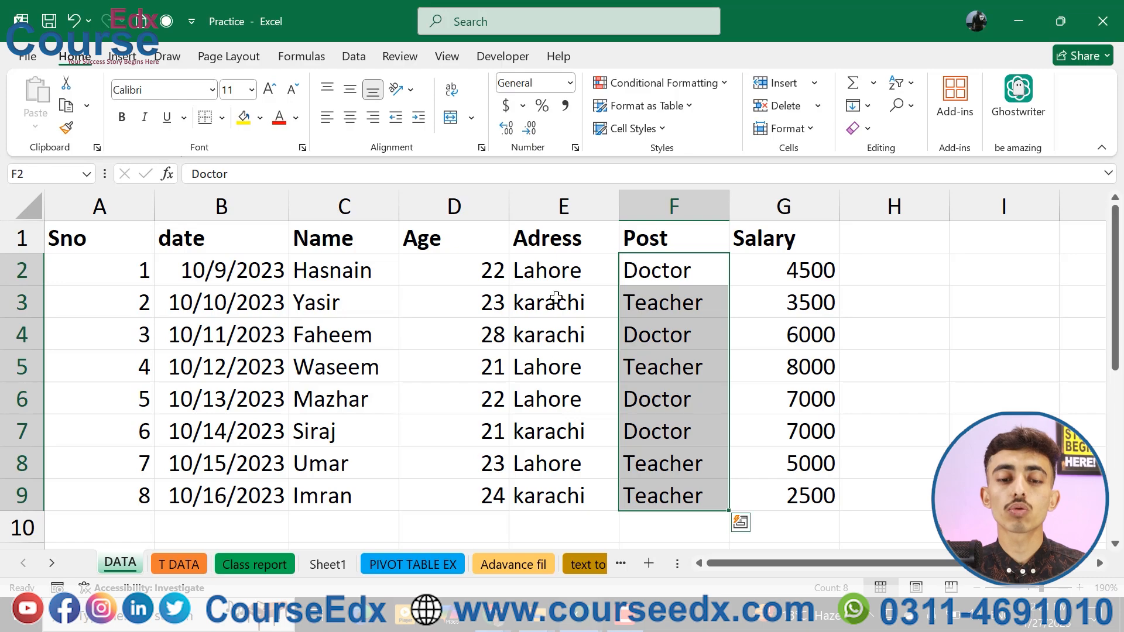
{"action": "left_click_drag", "start_coordinate": [553, 265], "coordinate": [556, 498]}
{"action": "left_click", "coordinate": [479, 481]}
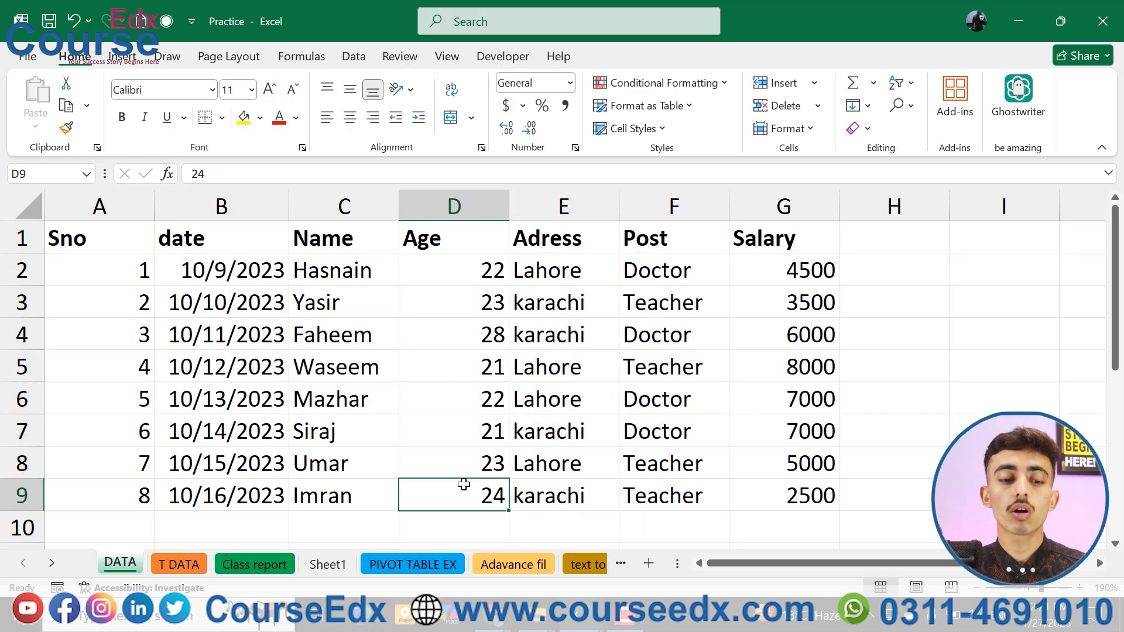
On the Sheet1 PivotTable, group rows by Post with Name nested beneath it, and collapse the Doctor and Teacher groups.
{"action": "left_click", "coordinate": [331, 564]}
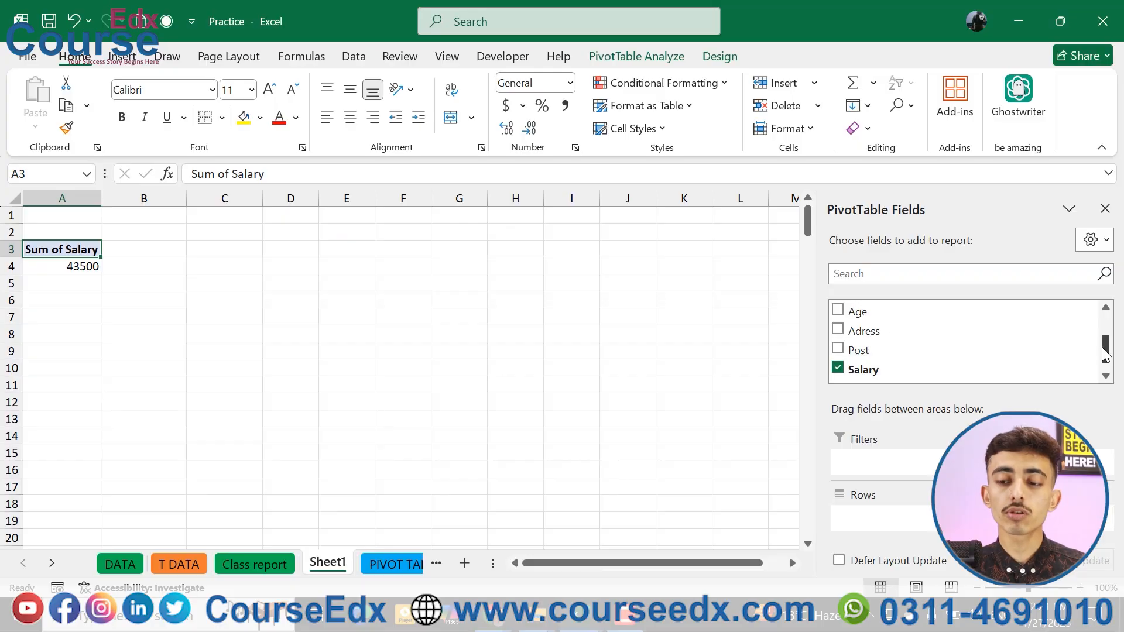
{"action": "left_click_drag", "start_coordinate": [1106, 354], "coordinate": [1106, 328]}
{"action": "left_click_drag", "start_coordinate": [911, 351], "coordinate": [908, 522]}
{"action": "scroll", "coordinate": [1096, 351], "scroll_direction": "down", "scroll_amount": 2}
{"action": "left_click_drag", "start_coordinate": [884, 335], "coordinate": [879, 527]}
{"action": "left_click", "coordinate": [31, 266]}
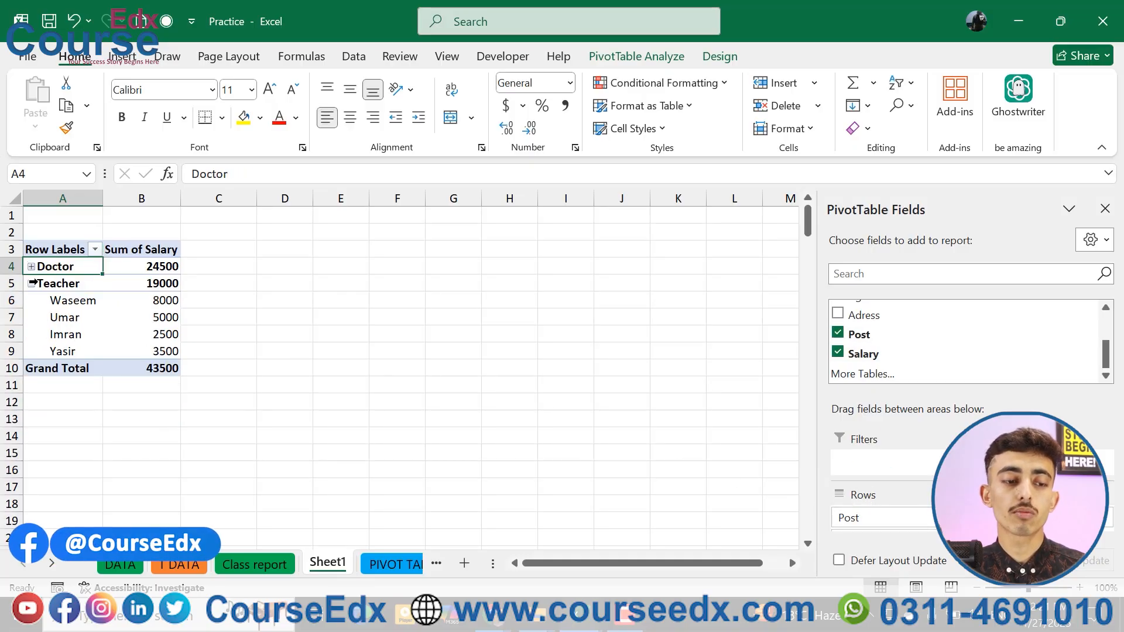
{"action": "left_click", "coordinate": [25, 282]}
{"action": "left_click", "coordinate": [31, 283]}
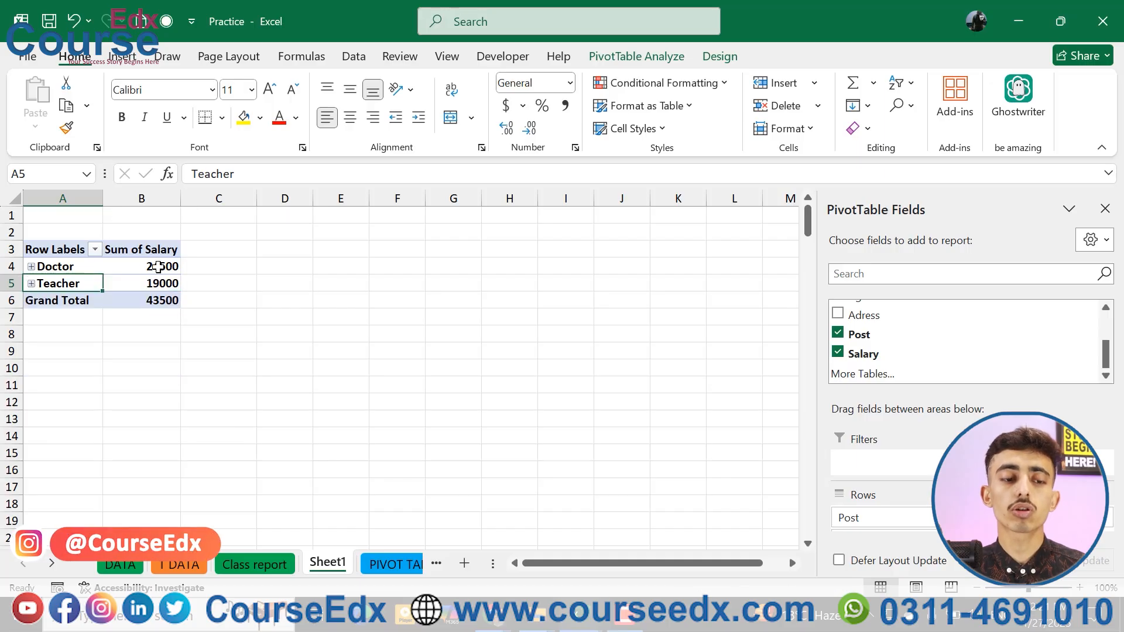
Summarize the Salary value field by Count instead of Sum and check the figures for each post.
{"action": "left_click", "coordinate": [1103, 518]}
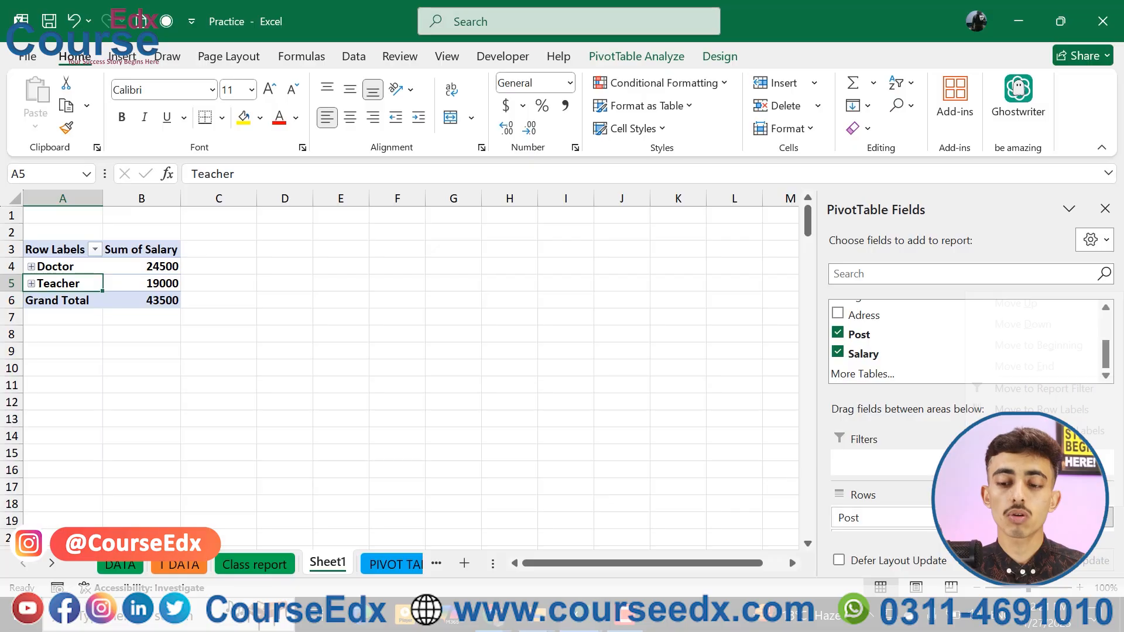
{"action": "left_click", "coordinate": [1035, 497]}
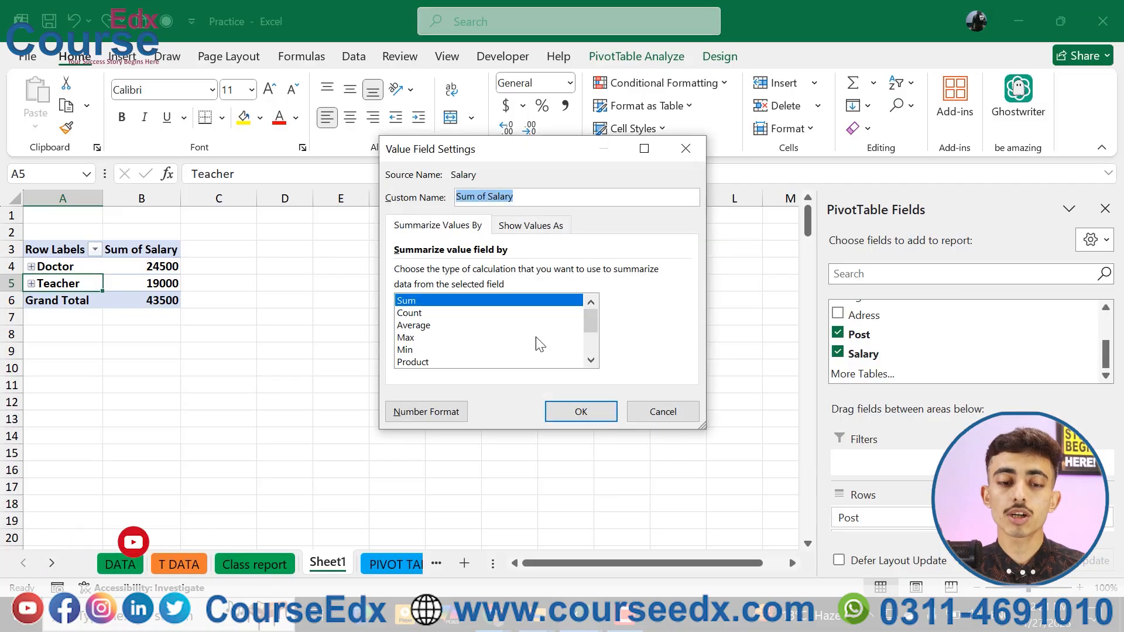
{"action": "left_click", "coordinate": [437, 313]}
{"action": "left_click", "coordinate": [580, 412]}
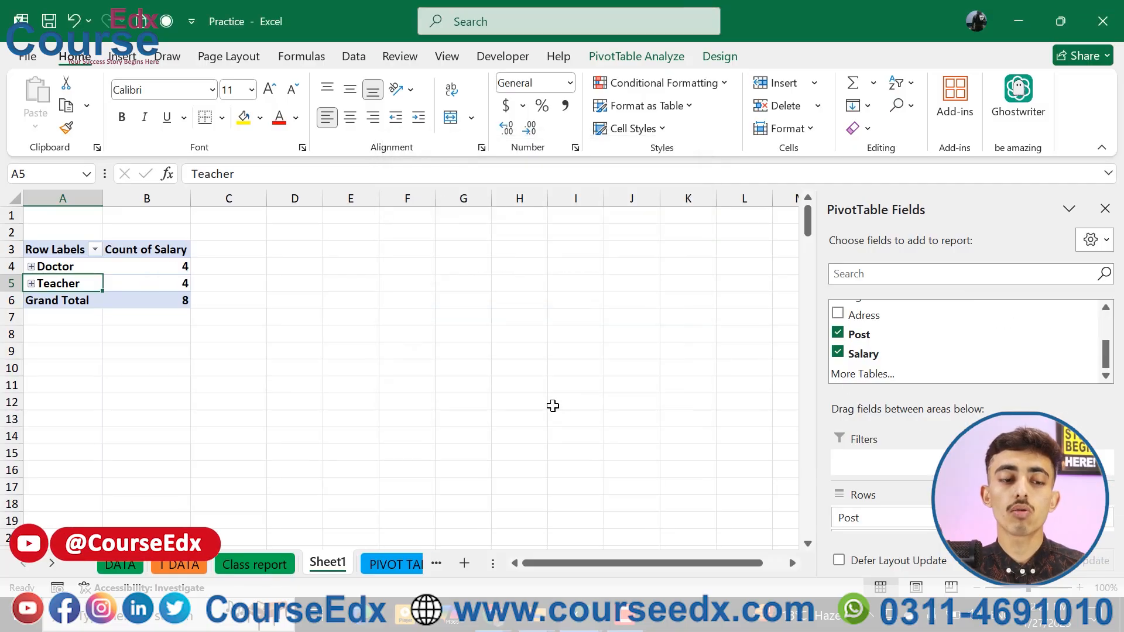
{"action": "left_click", "coordinate": [163, 268]}
{"action": "left_click", "coordinate": [168, 283]}
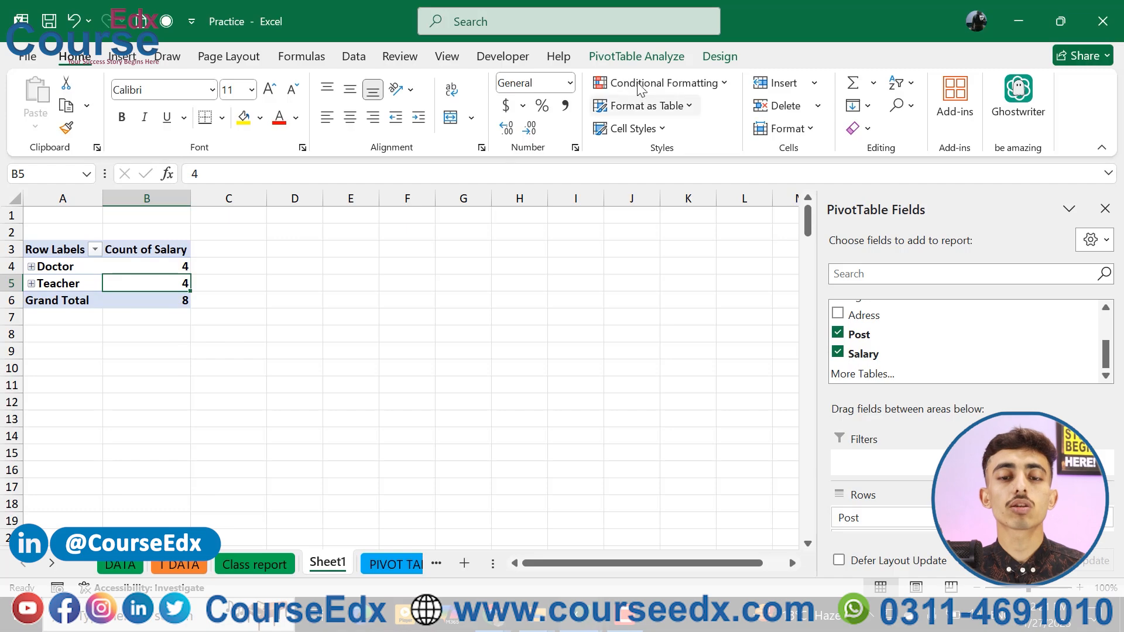
Change the PivotTable's data source to the whole table on the PIVOT TABLE EX sheet, from A1 through row 443.
{"action": "left_click", "coordinate": [654, 66]}
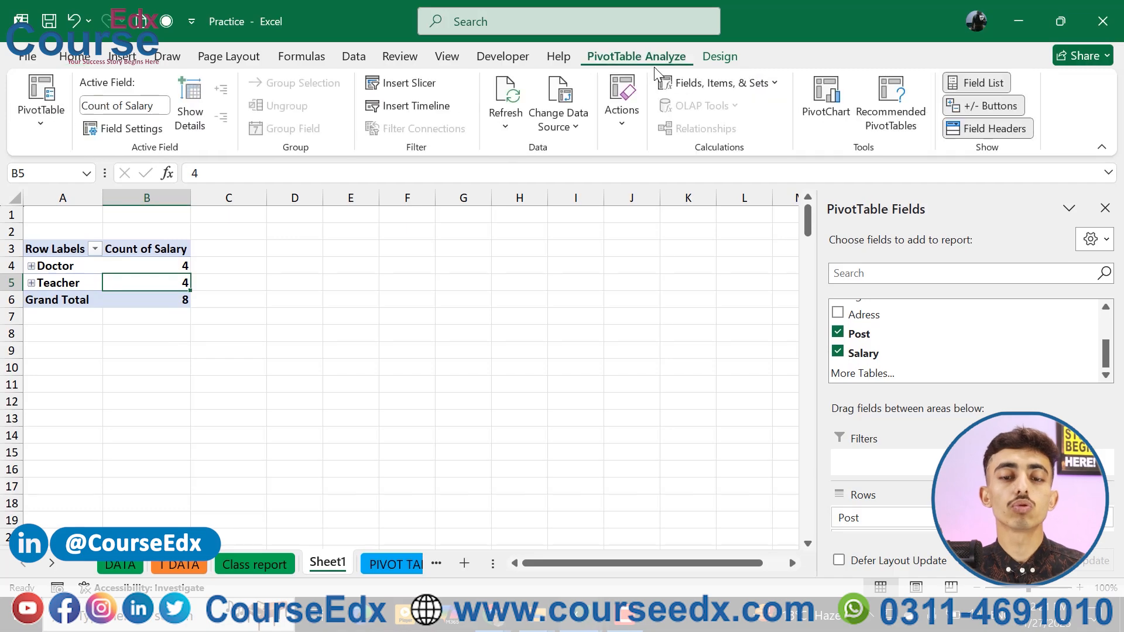
{"action": "left_click", "coordinate": [564, 95]}
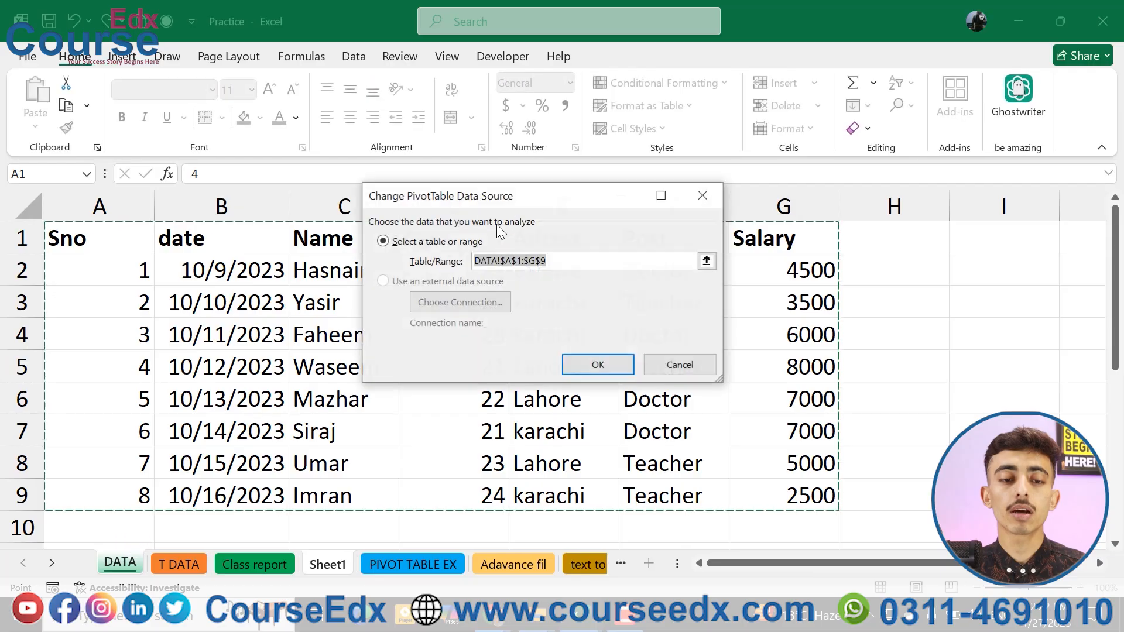
{"action": "left_click", "coordinate": [420, 562]}
{"action": "left_click", "coordinate": [79, 217]}
{"action": "key", "text": "ctrl+shift+Down"}
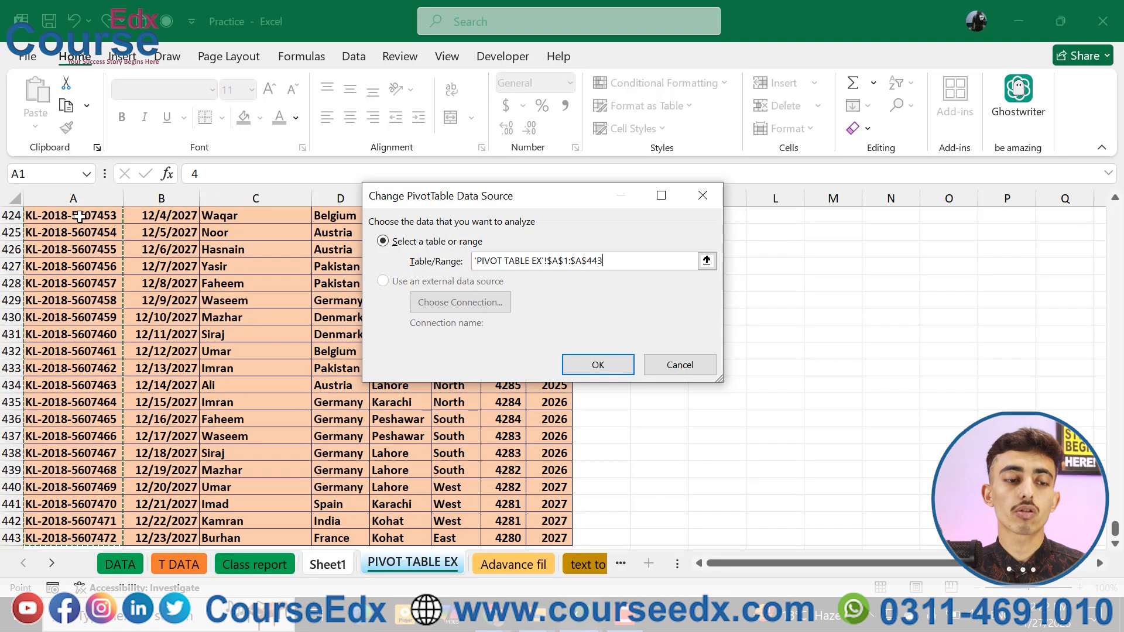
{"action": "key", "text": "ctrl+shift+Right"}
{"action": "left_click", "coordinate": [597, 364]}
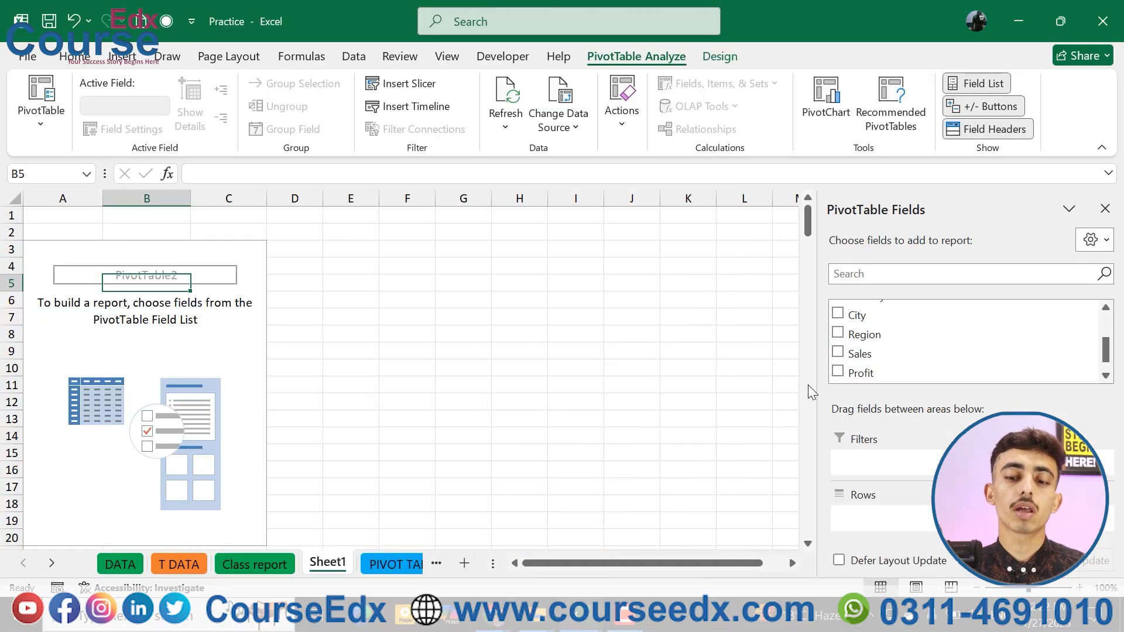
{"action": "left_click", "coordinate": [838, 373]}
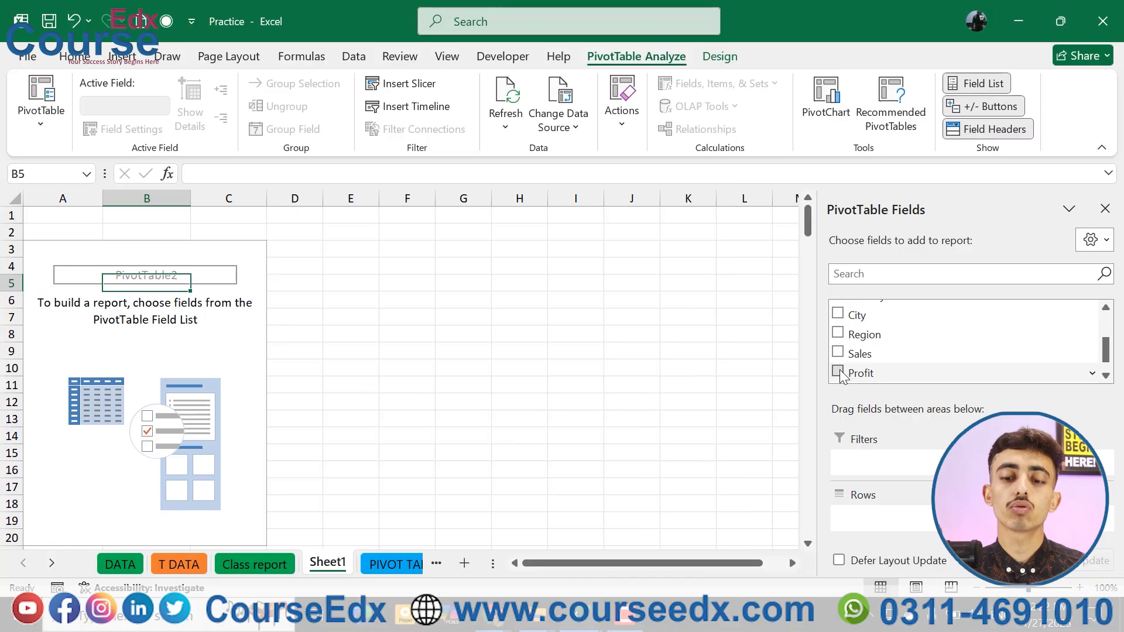
{"action": "left_click_drag", "start_coordinate": [1106, 358], "coordinate": [1105, 369]}
{"action": "left_click", "coordinate": [838, 334]}
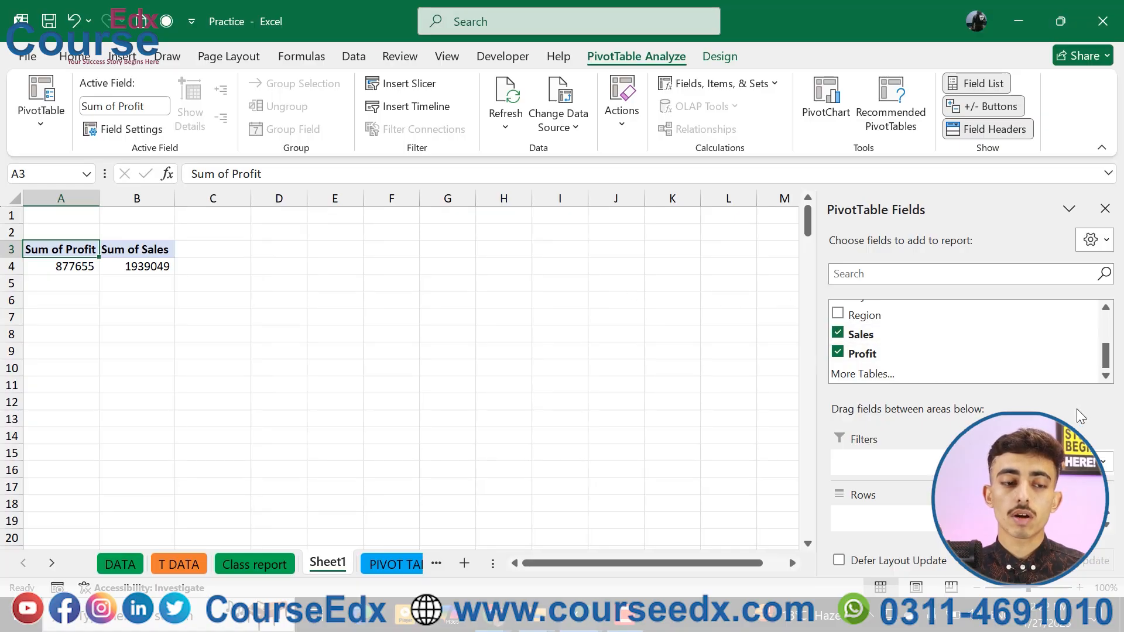
{"action": "left_click", "coordinate": [837, 333]}
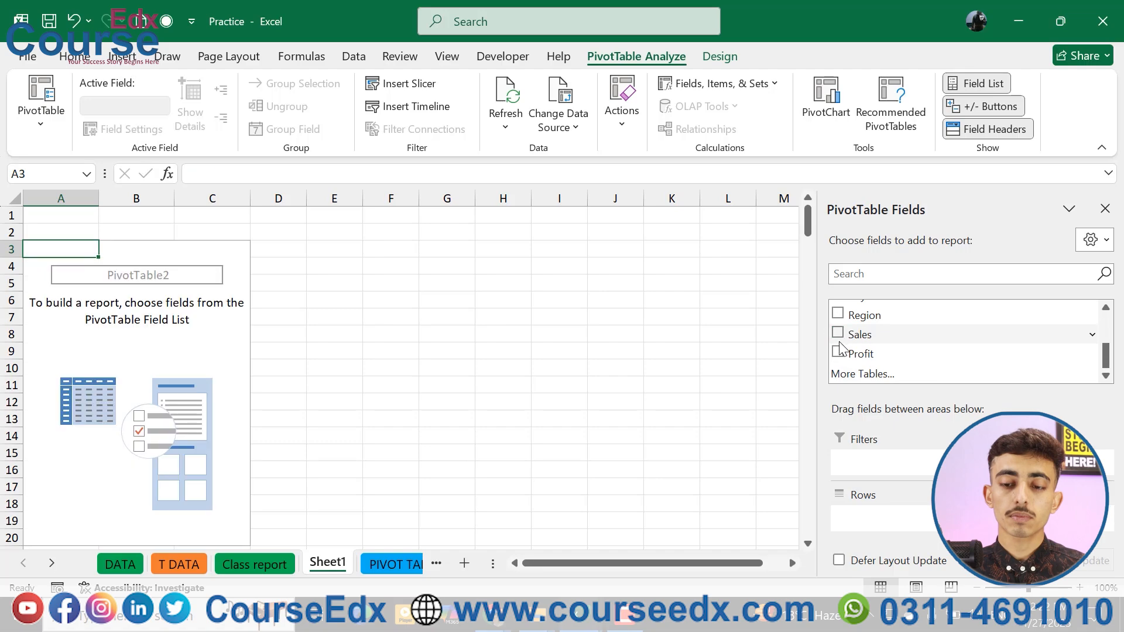
Add Sales and Profit as summed values, nest Customer Name under Country in the rows, and use Region as report filter.
{"action": "left_click", "coordinate": [837, 333]}
{"action": "left_click", "coordinate": [838, 351]}
{"action": "left_click_drag", "start_coordinate": [1106, 357], "coordinate": [1108, 338]}
{"action": "left_click_drag", "start_coordinate": [916, 346], "coordinate": [878, 518]}
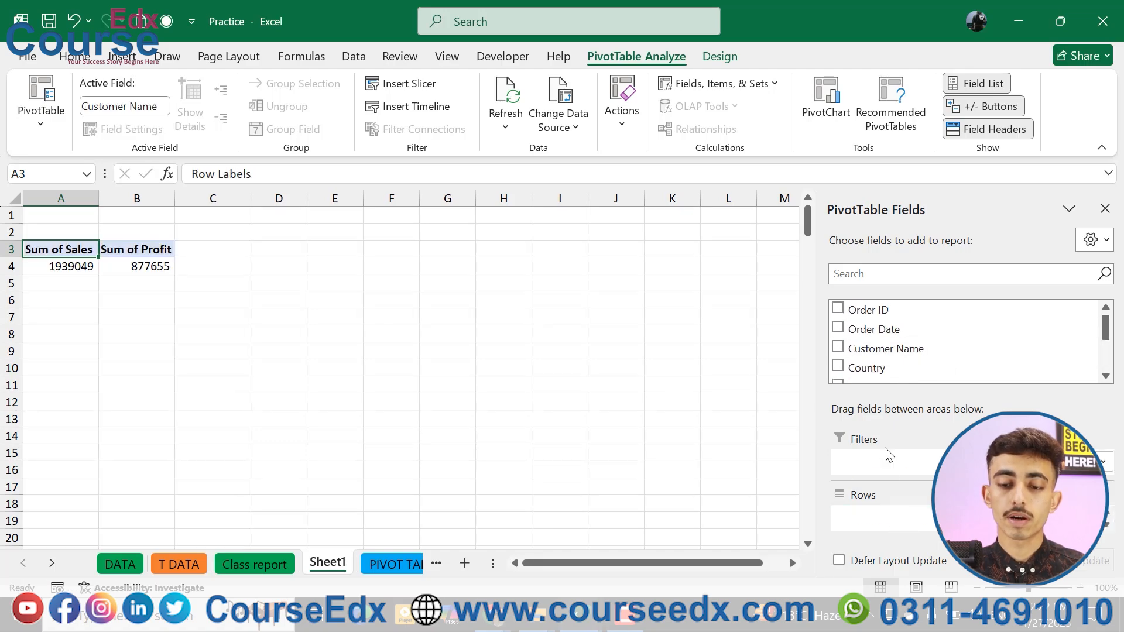
{"action": "left_click_drag", "start_coordinate": [875, 371], "coordinate": [902, 520]}
{"action": "left_click_drag", "start_coordinate": [863, 322], "coordinate": [912, 478]}
Collapse the whole Country field so that only the country rows are listed without customer names.
{"action": "left_click", "coordinate": [66, 266]}
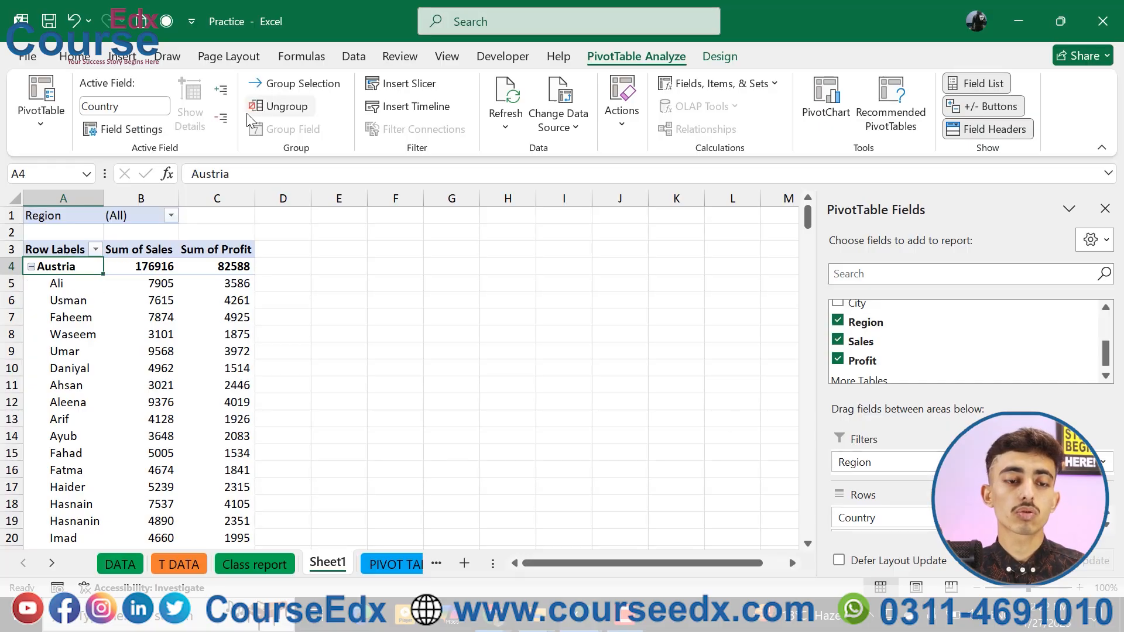
{"action": "left_click", "coordinate": [220, 117]}
{"action": "left_click_drag", "start_coordinate": [105, 289], "coordinate": [101, 290]}
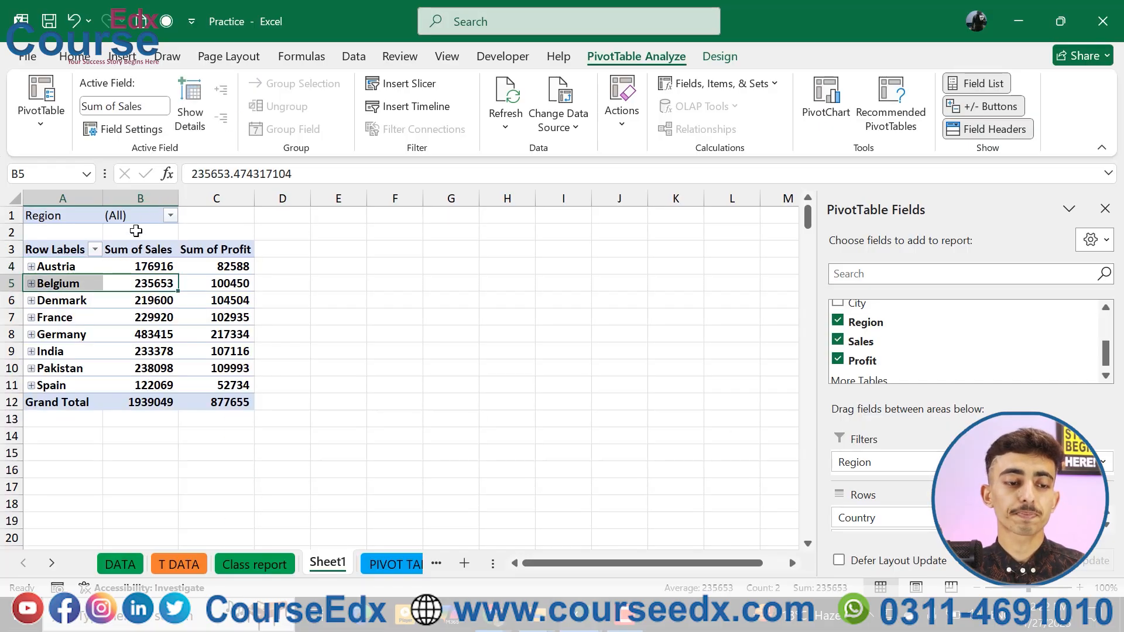
{"action": "left_click", "coordinate": [98, 303]}
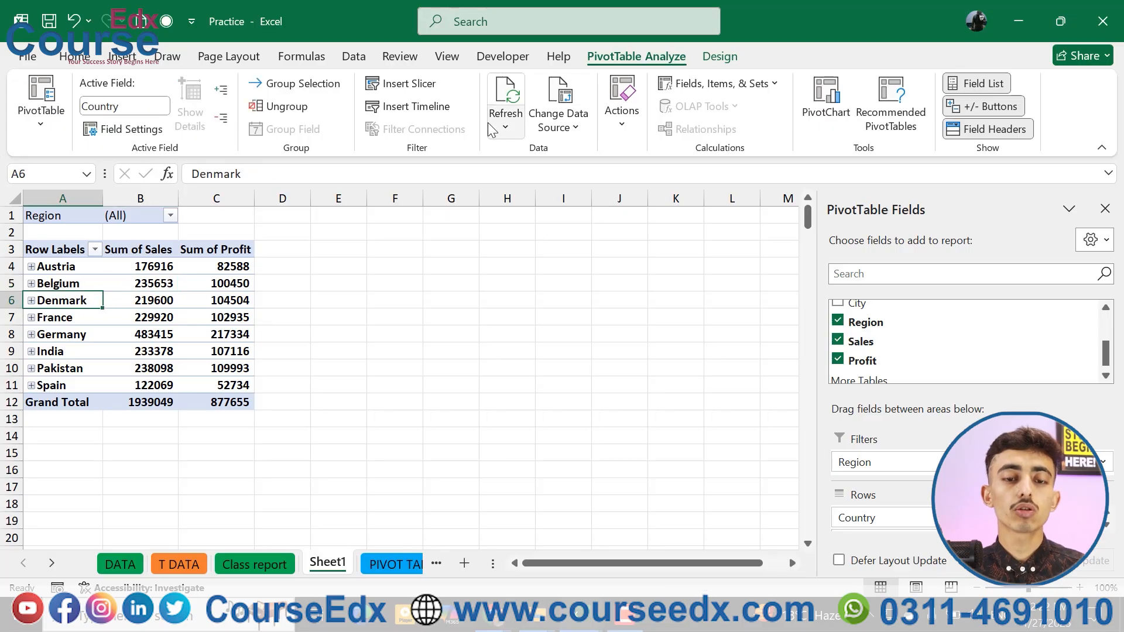
Insert slicers for City and Region and place them side by side next to the PivotTable.
{"action": "left_click", "coordinate": [409, 85]}
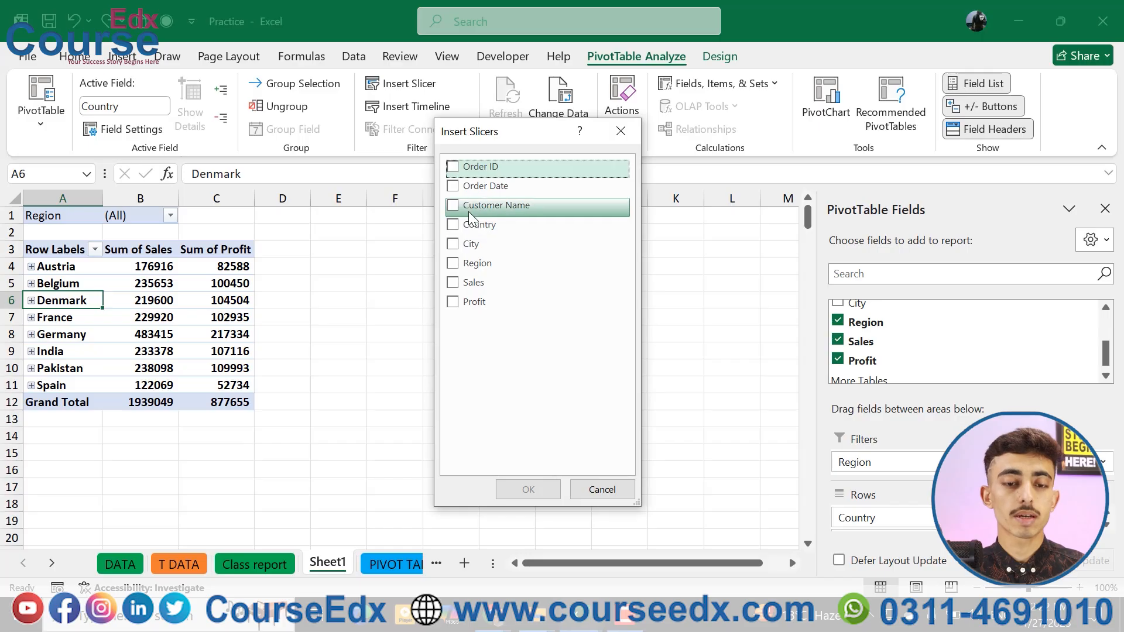
{"action": "left_click", "coordinate": [452, 263]}
{"action": "left_click", "coordinate": [452, 243]}
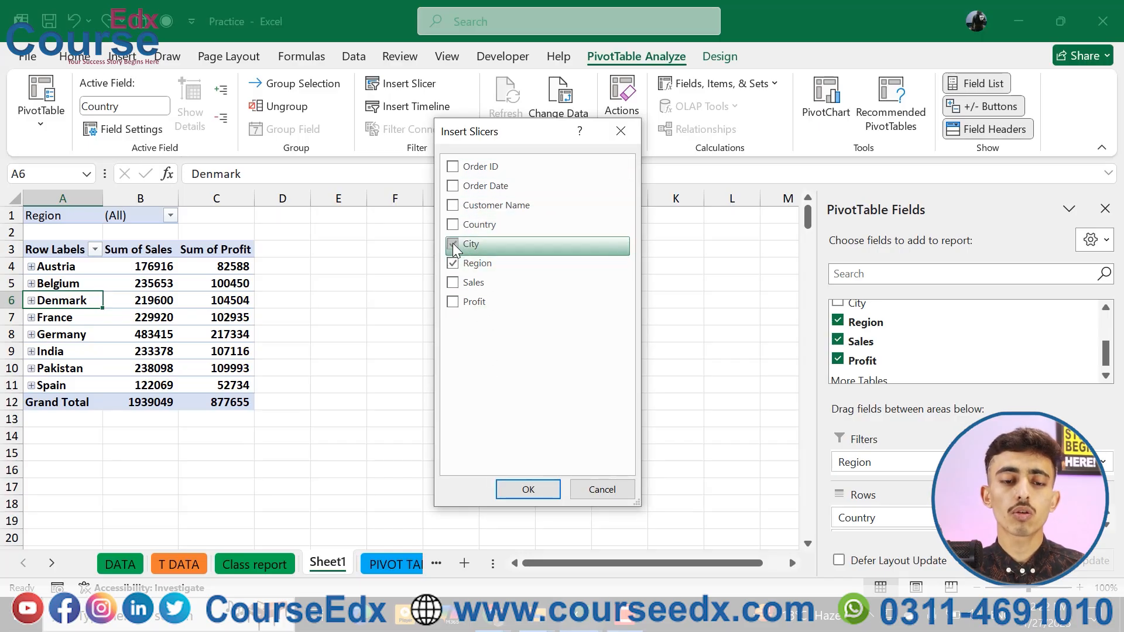
{"action": "left_click", "coordinate": [526, 485]}
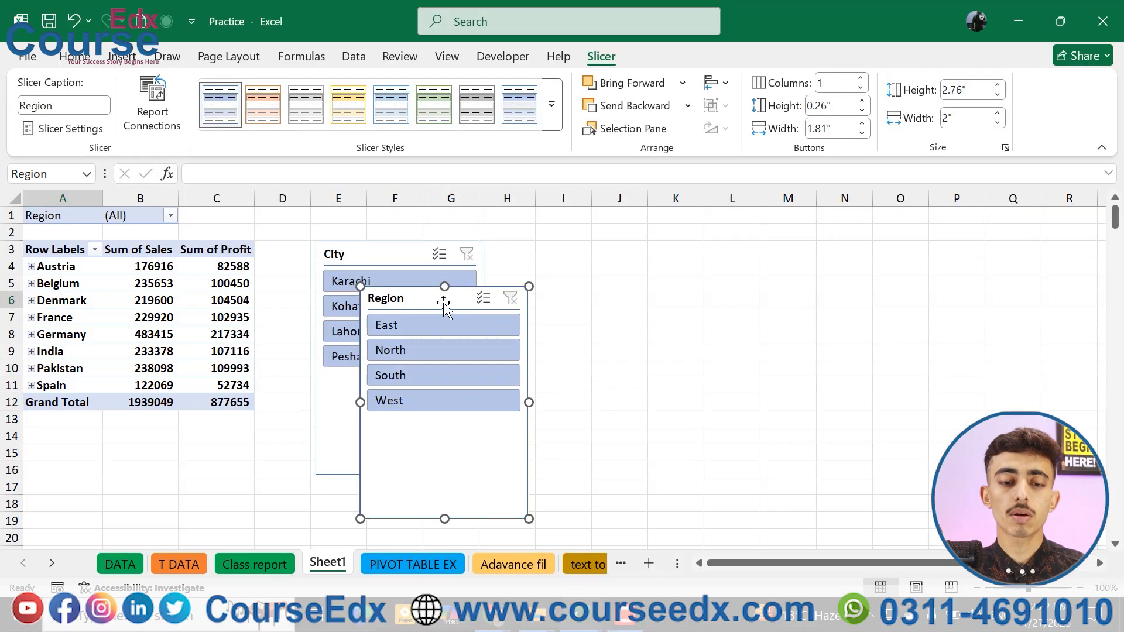
{"action": "left_click_drag", "start_coordinate": [430, 298], "coordinate": [560, 261]}
{"action": "left_click", "coordinate": [381, 263]}
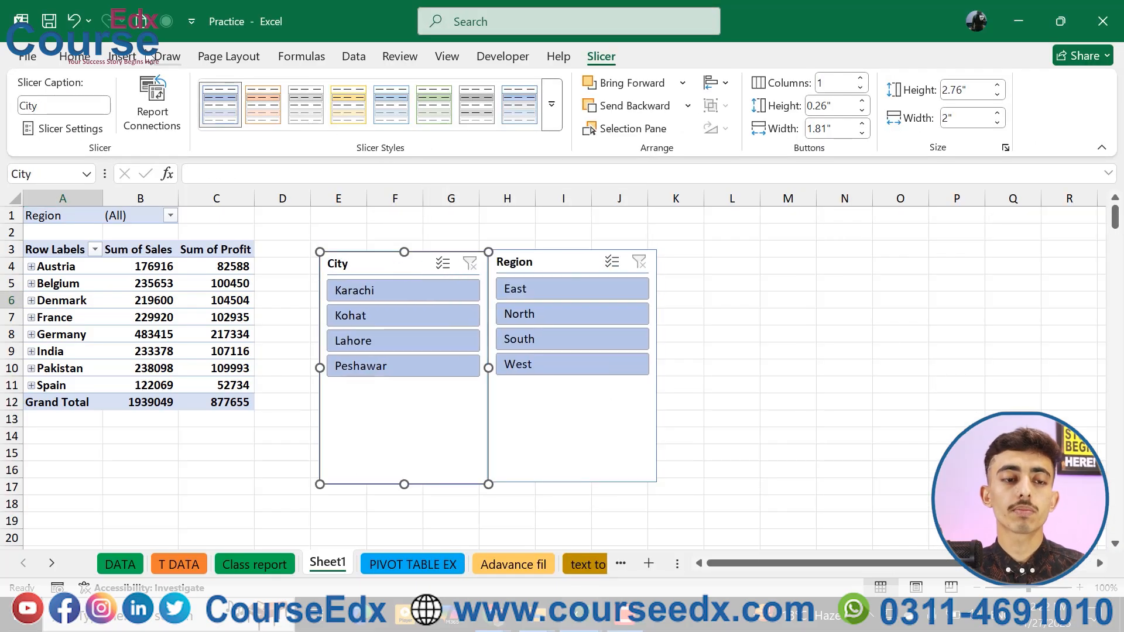
Insert an Order Date timeline for the PivotTable and place it below the Region slicer.
{"action": "left_click", "coordinate": [117, 351]}
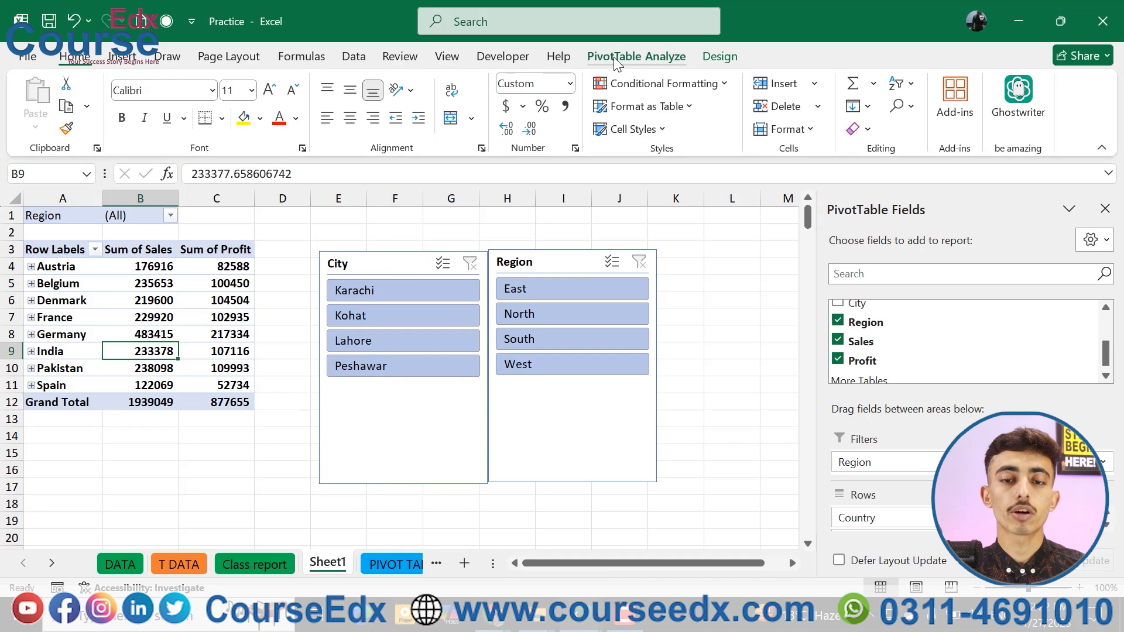
{"action": "left_click", "coordinate": [636, 56]}
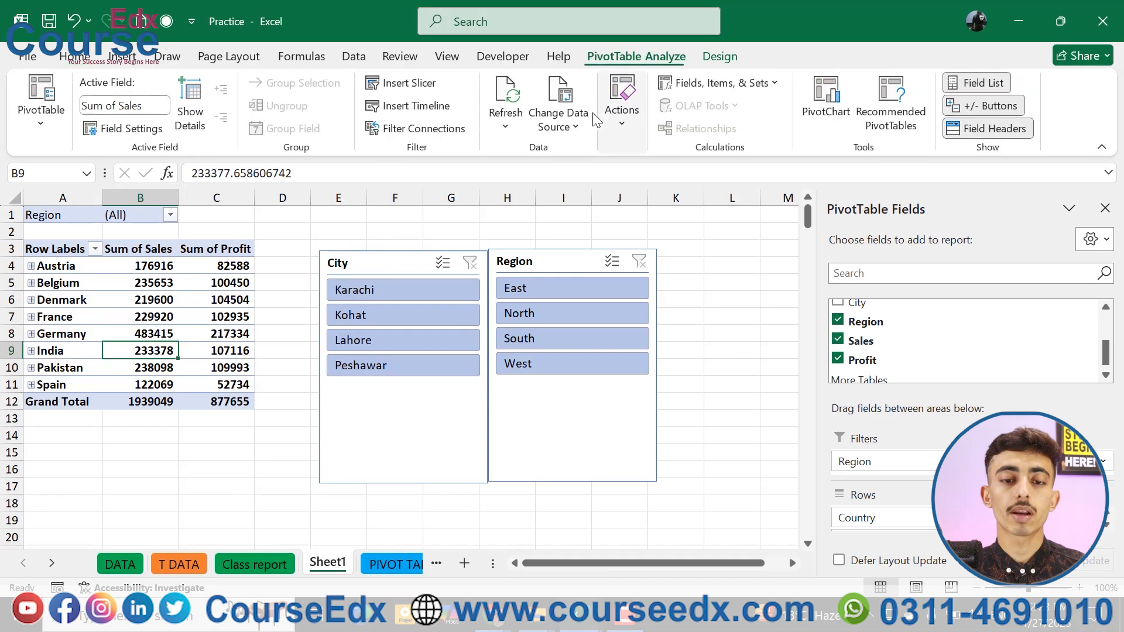
{"action": "left_click", "coordinate": [417, 107]}
{"action": "left_click", "coordinate": [453, 233]}
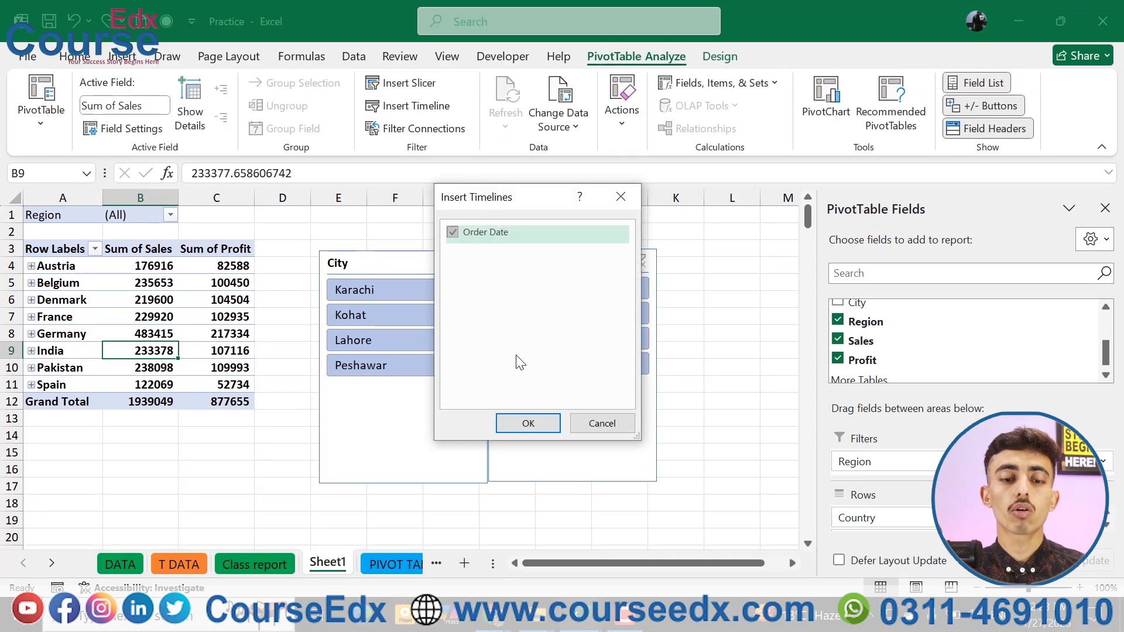
{"action": "left_click", "coordinate": [528, 423]}
{"action": "left_click_drag", "start_coordinate": [437, 336], "coordinate": [643, 405]}
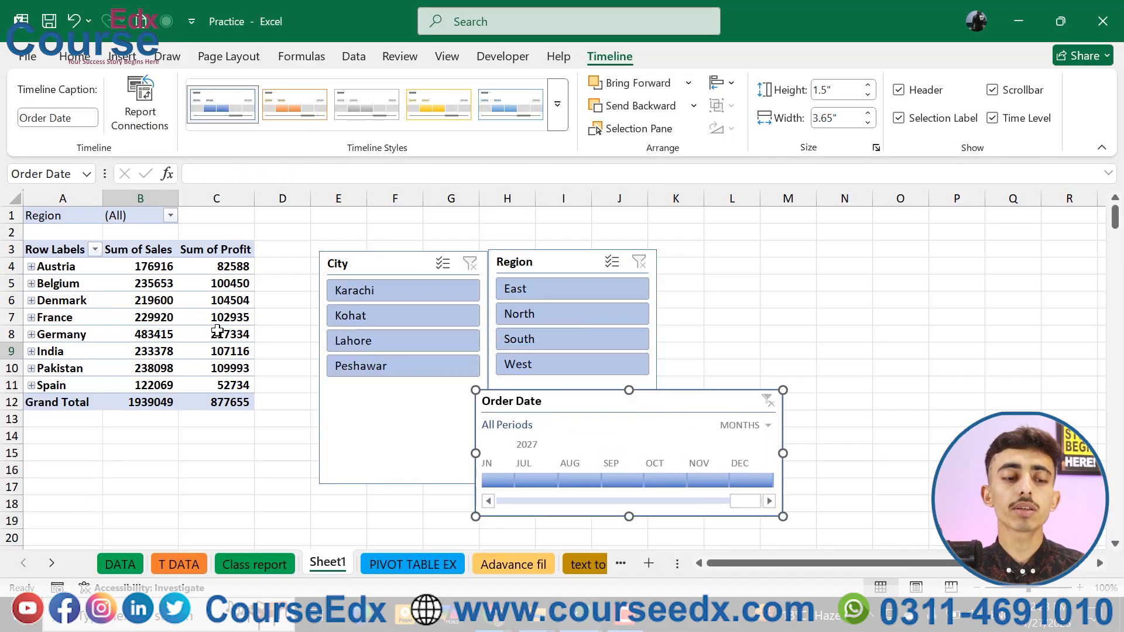
Switch the Order Date timeline to years and filter the PivotTable to 2027.
{"action": "left_click", "coordinate": [176, 316]}
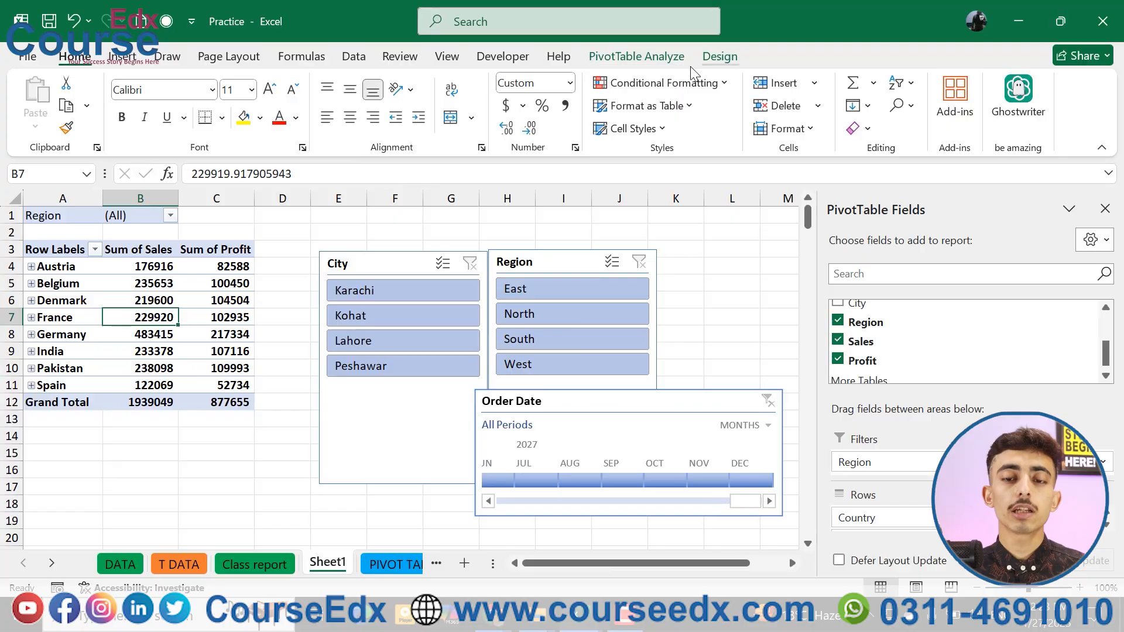
{"action": "left_click", "coordinate": [739, 426]}
{"action": "left_click", "coordinate": [763, 447]}
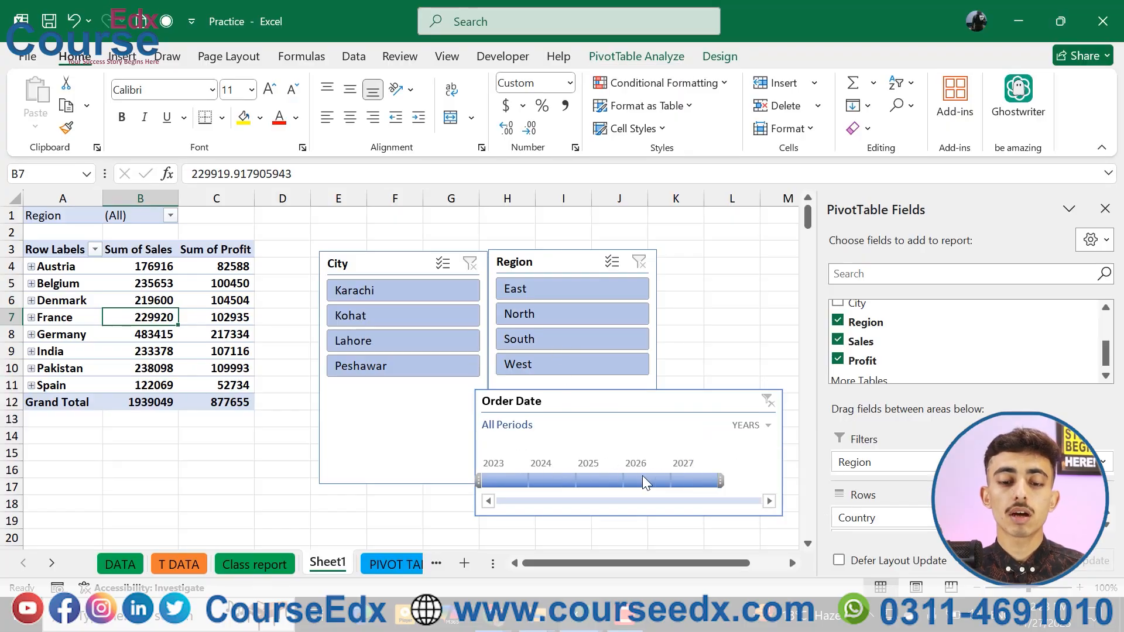
{"action": "left_click", "coordinate": [686, 479]}
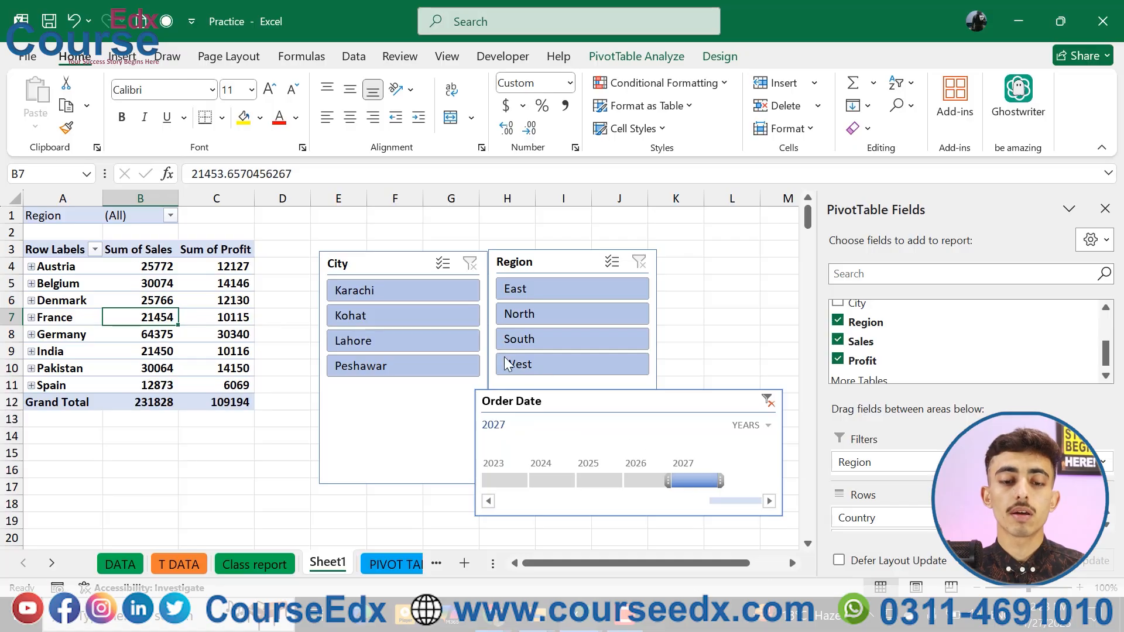
Filter the PivotTable to city Peshawar and region North with the slicers, and expand Pakistan to list its customers.
{"action": "left_click", "coordinate": [435, 360]}
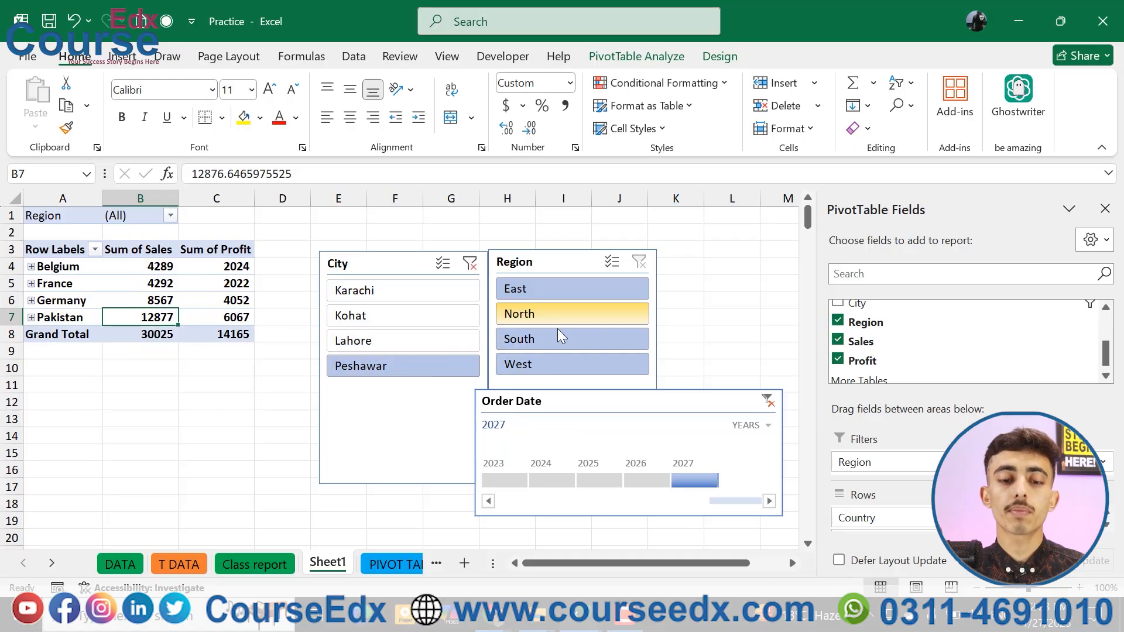
{"action": "left_click", "coordinate": [538, 314]}
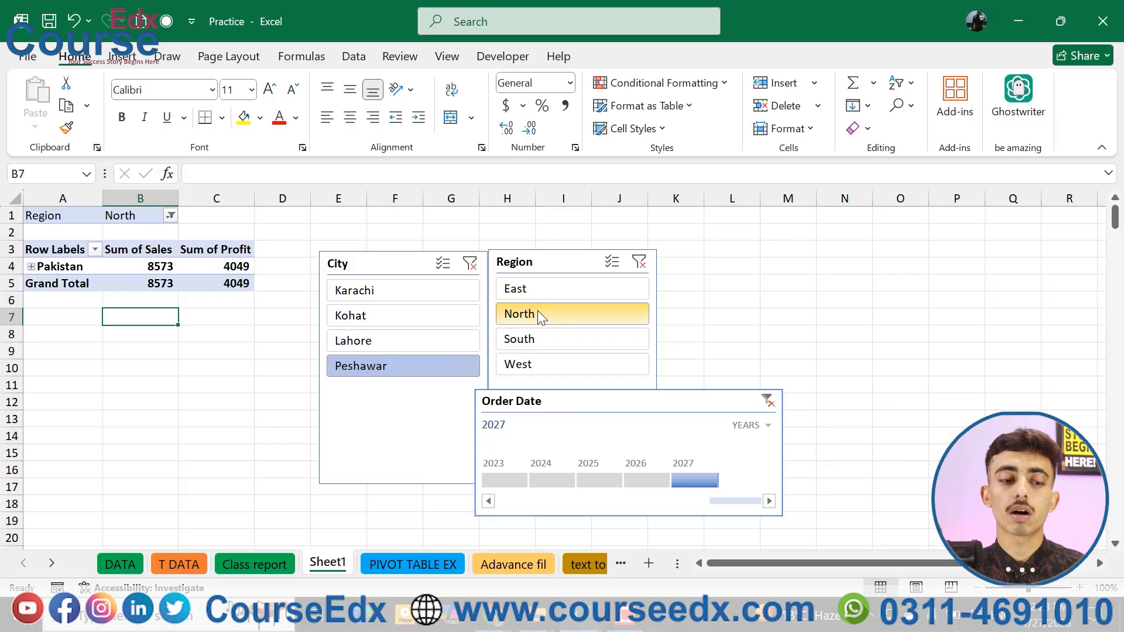
{"action": "left_click", "coordinate": [31, 266]}
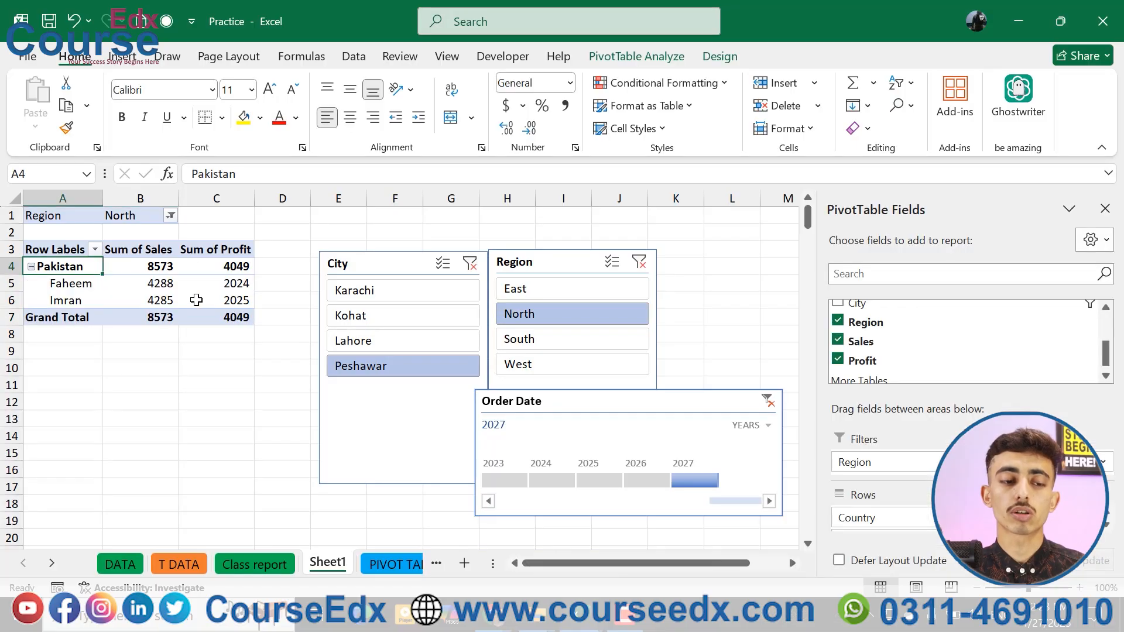
Clear the Region slicer's filter, then move the Region slicer farther from the City slicer and shift the Order Date timeline toward it.
{"action": "left_click", "coordinate": [639, 262]}
{"action": "left_click_drag", "start_coordinate": [581, 258], "coordinate": [671, 247]}
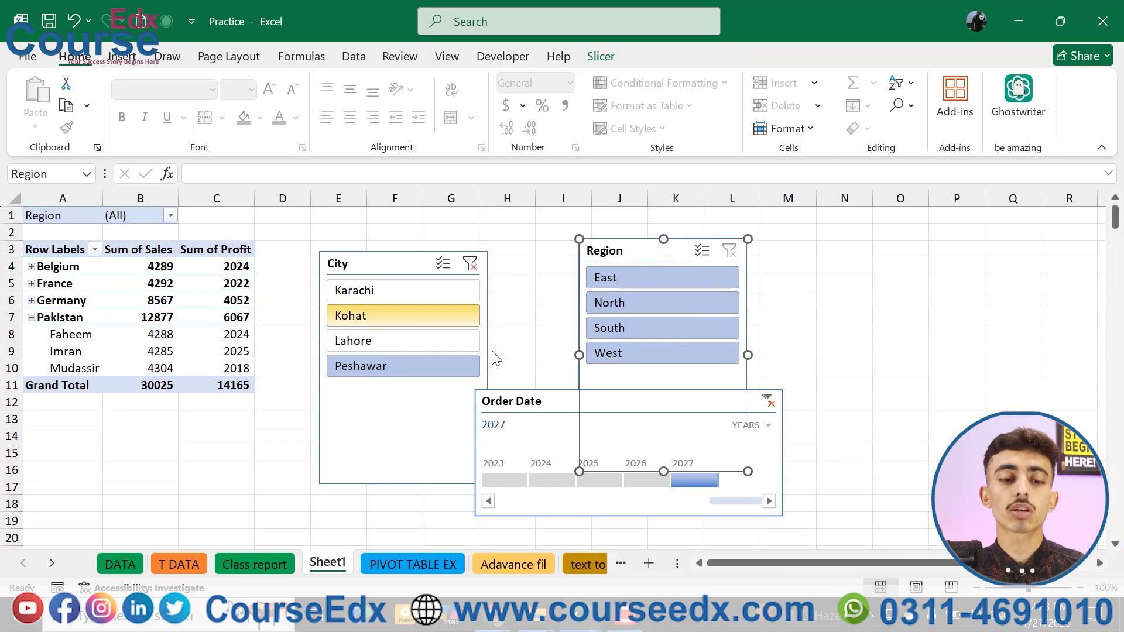
{"action": "left_click", "coordinate": [576, 423]}
{"action": "left_click_drag", "start_coordinate": [562, 414], "coordinate": [524, 411]}
Clear all remaining filters from the PivotTable and collapse Pakistan's customer list.
{"action": "left_click", "coordinate": [198, 271]}
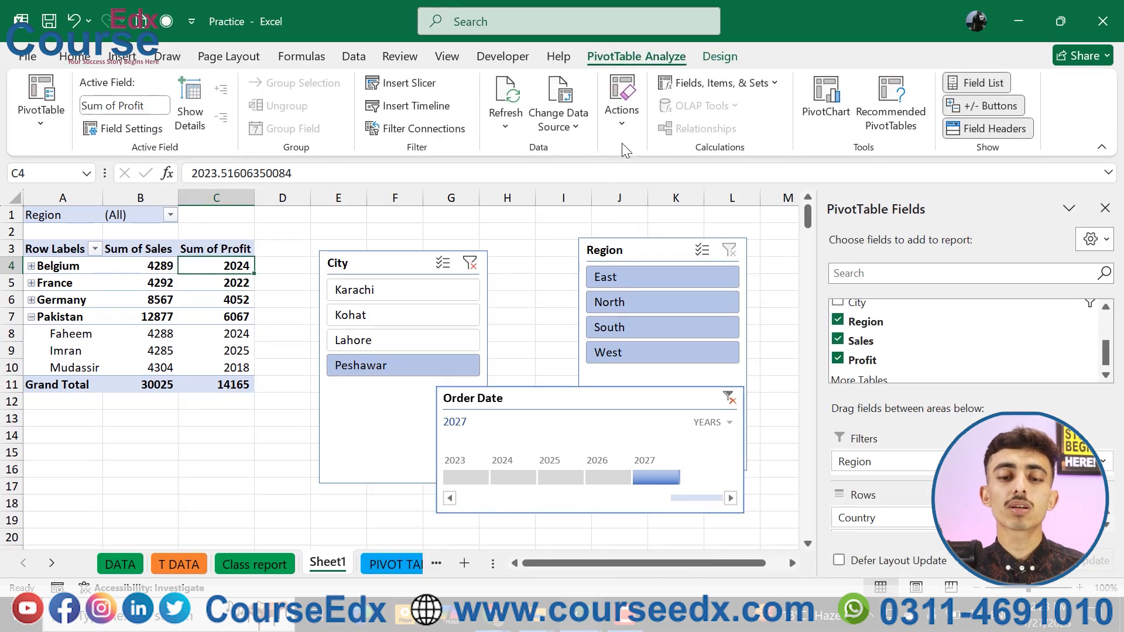
{"action": "left_click", "coordinate": [621, 128]}
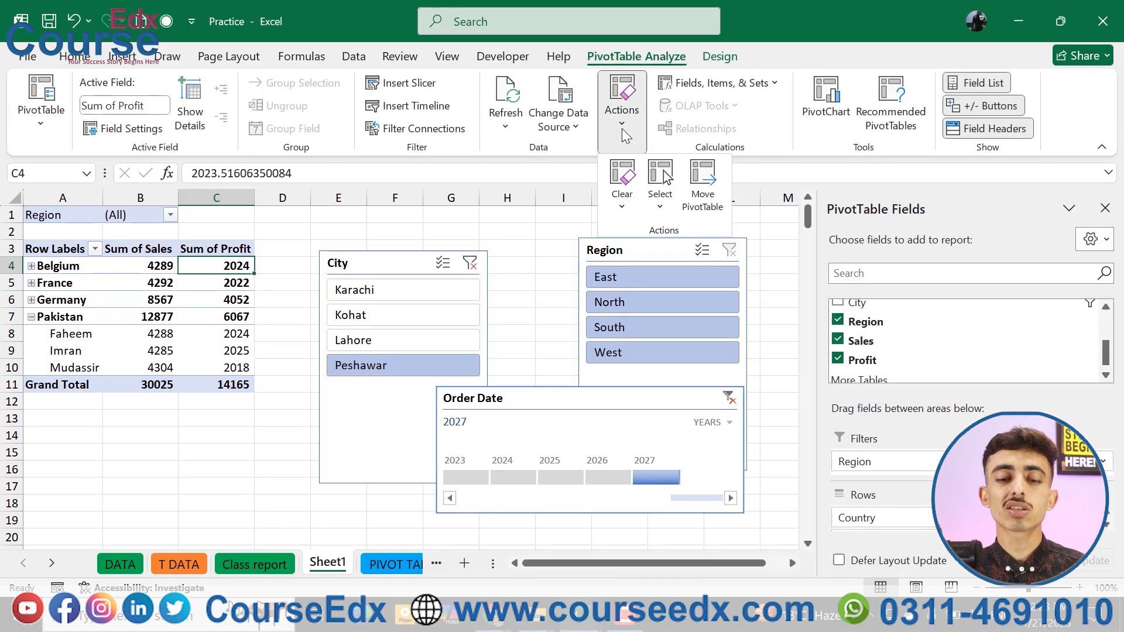
{"action": "left_click", "coordinate": [622, 201]}
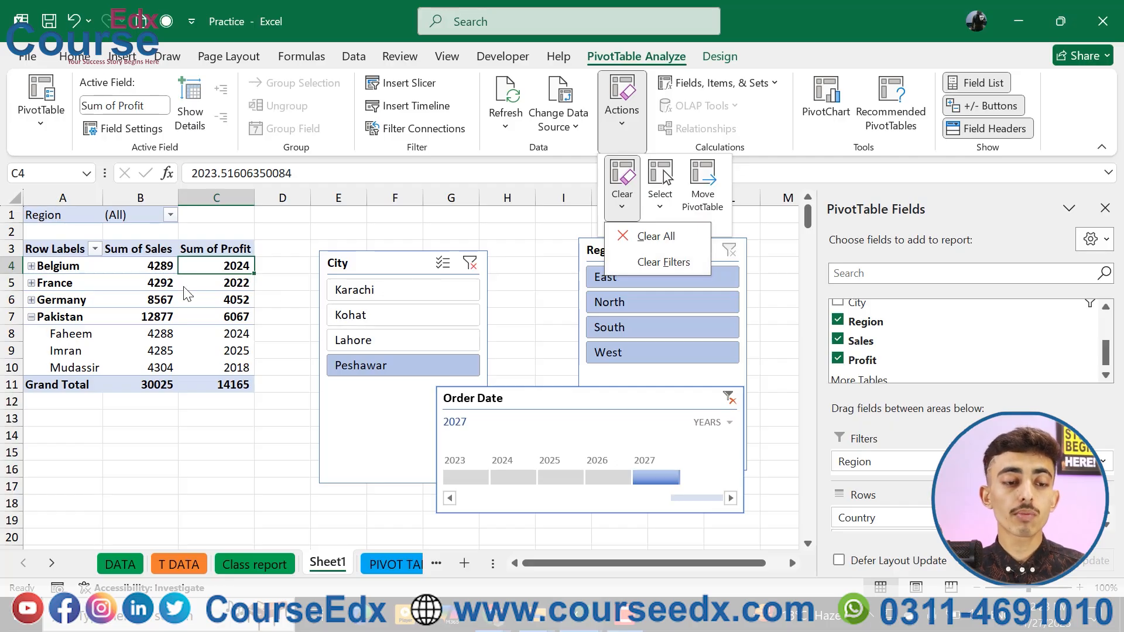
{"action": "left_click", "coordinate": [619, 262]}
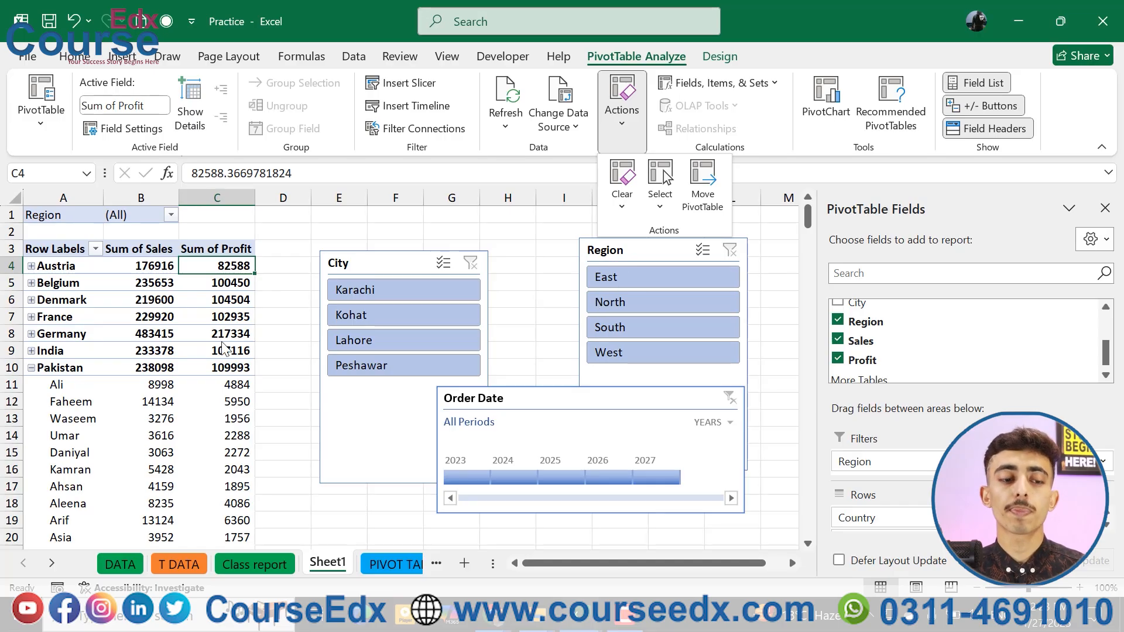
{"action": "left_click", "coordinate": [26, 368]}
{"action": "left_click", "coordinate": [31, 368]}
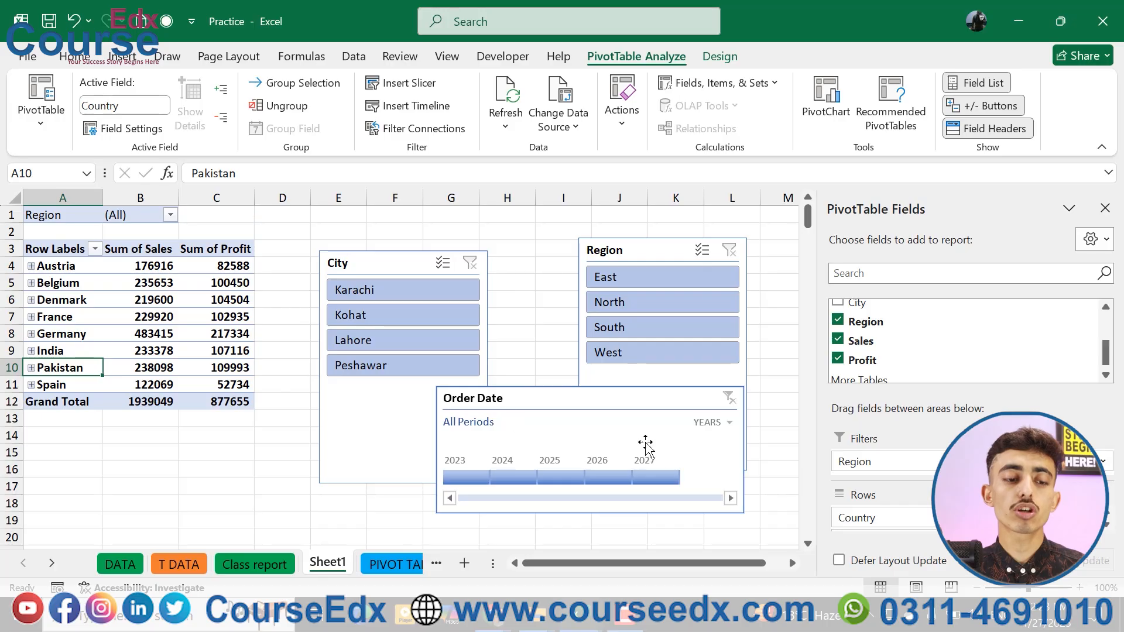
Change the Sales value field to be summarized by Count.
{"action": "left_click", "coordinate": [1039, 518]}
{"action": "left_click", "coordinate": [1030, 502]}
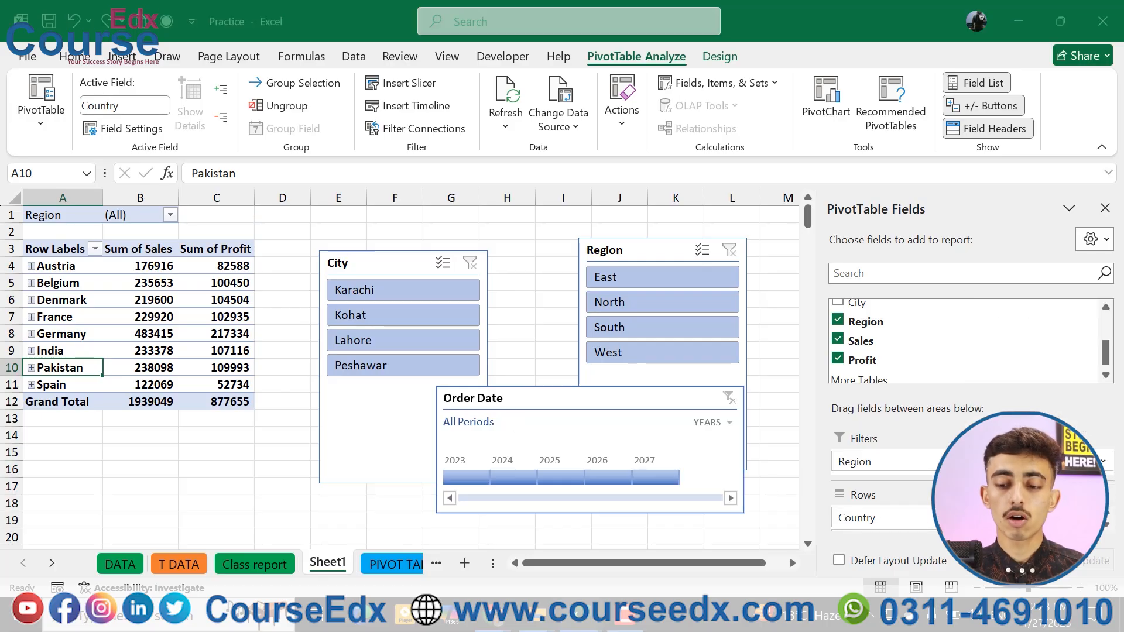
{"action": "left_click", "coordinate": [417, 313]}
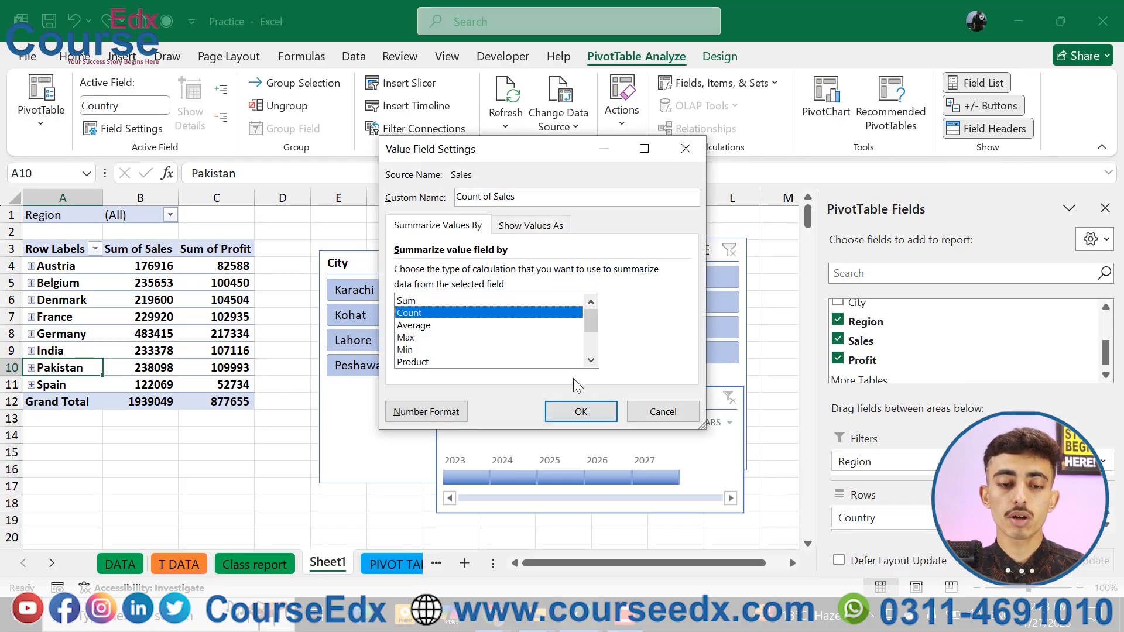
{"action": "left_click", "coordinate": [589, 411]}
Filter the PivotTable to city Peshawar, order year 2027 and region North using the slicers and timeline.
{"action": "left_click", "coordinate": [413, 367]}
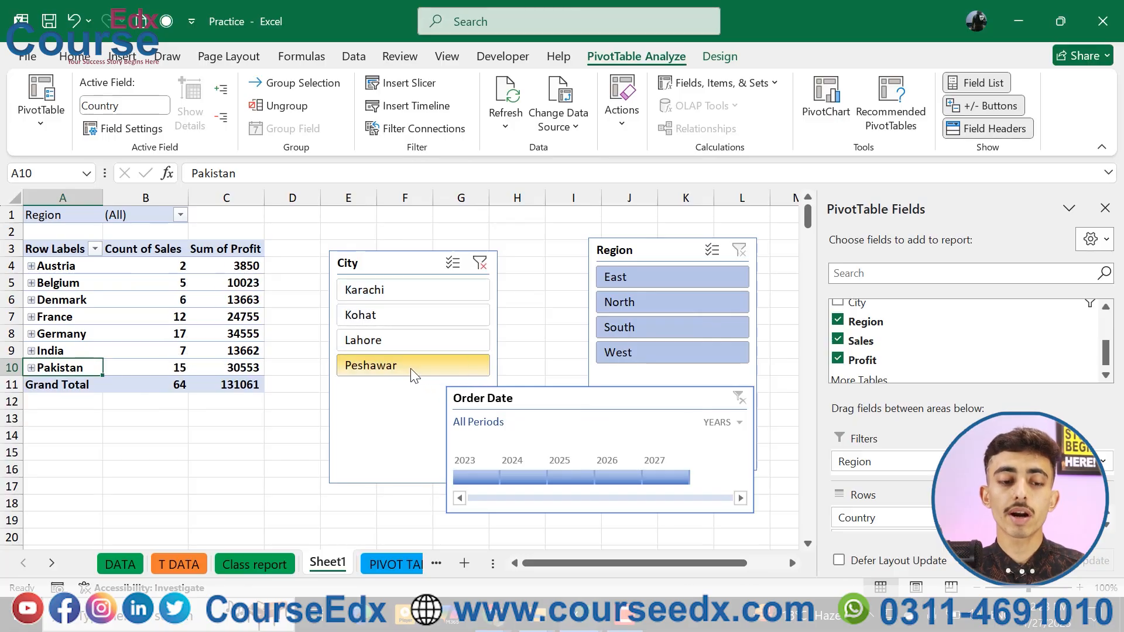
{"action": "left_click", "coordinate": [656, 473]}
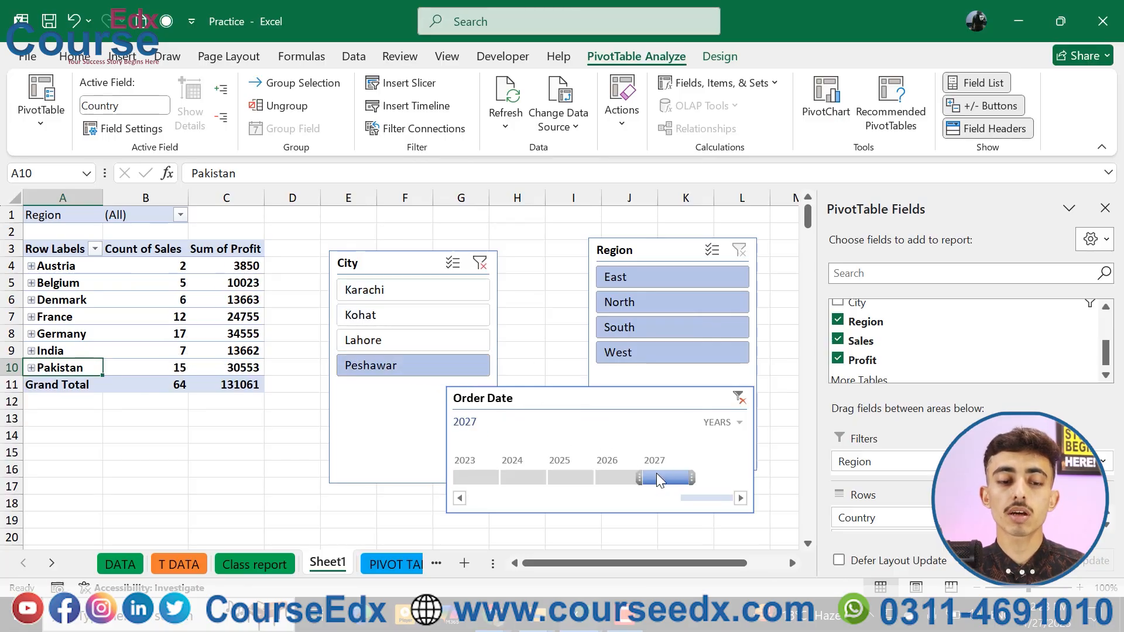
{"action": "left_click", "coordinate": [171, 334]}
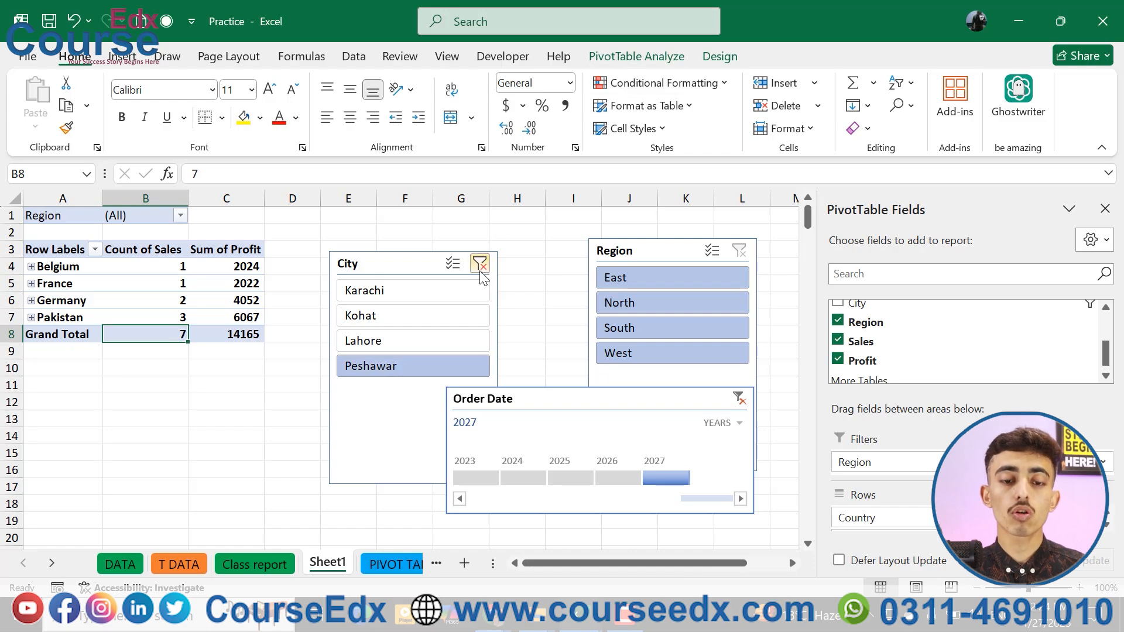
{"action": "left_click", "coordinate": [647, 62]}
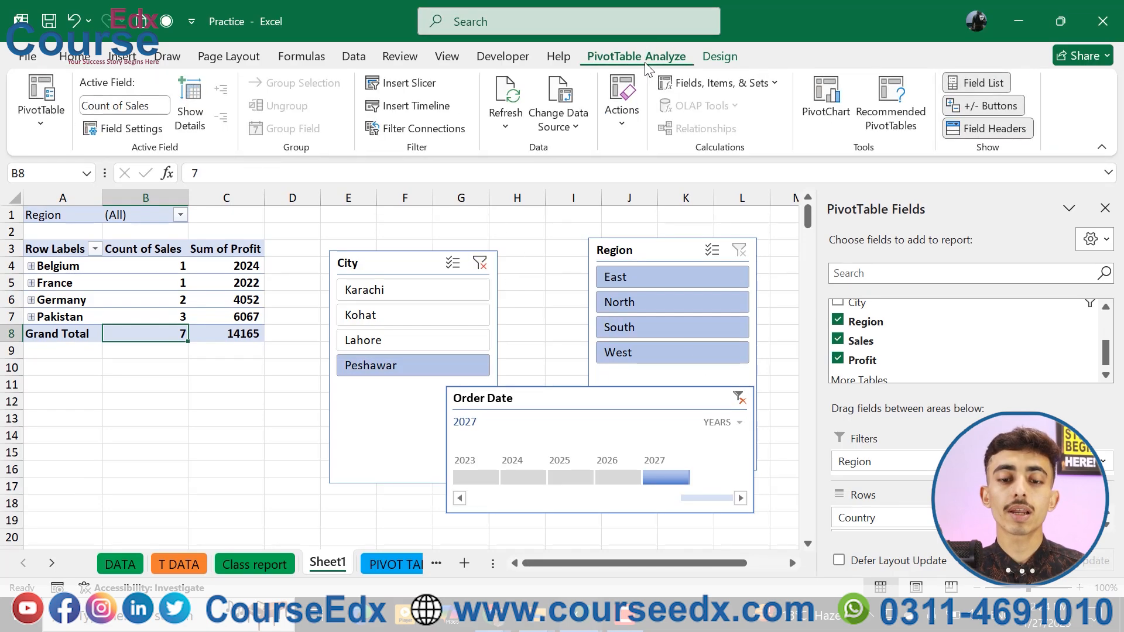
{"action": "left_click", "coordinate": [642, 309]}
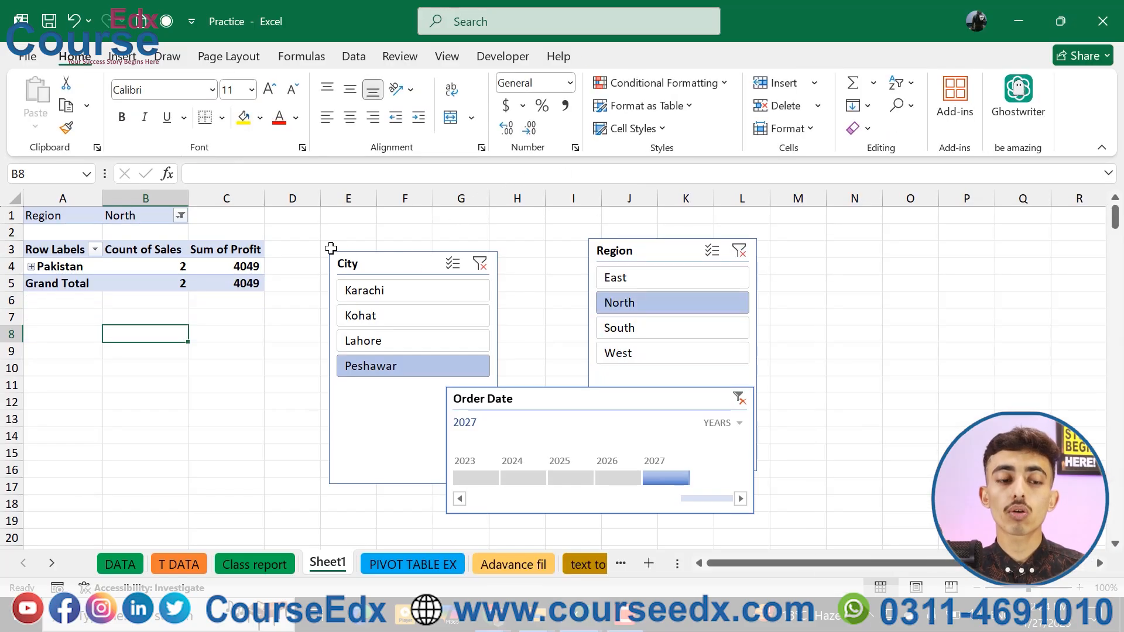
Clear the City, Region and Order Date filters from the PivotTable in one action.
{"action": "left_click", "coordinate": [219, 276]}
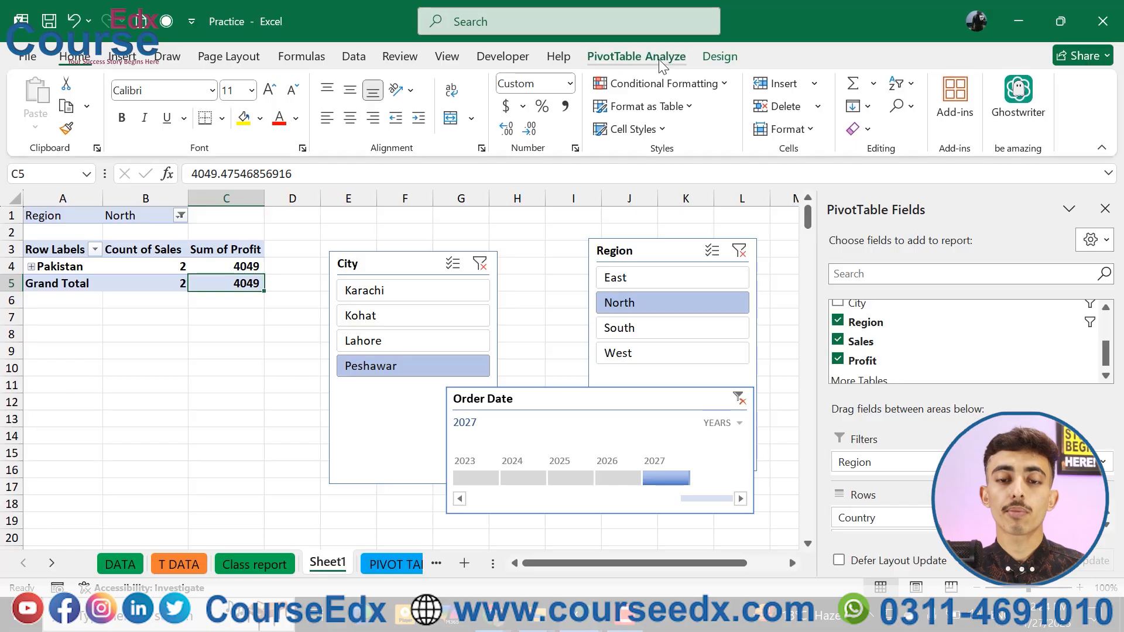
{"action": "left_click", "coordinate": [656, 57]}
{"action": "left_click", "coordinate": [611, 123]}
{"action": "left_click", "coordinate": [621, 184]}
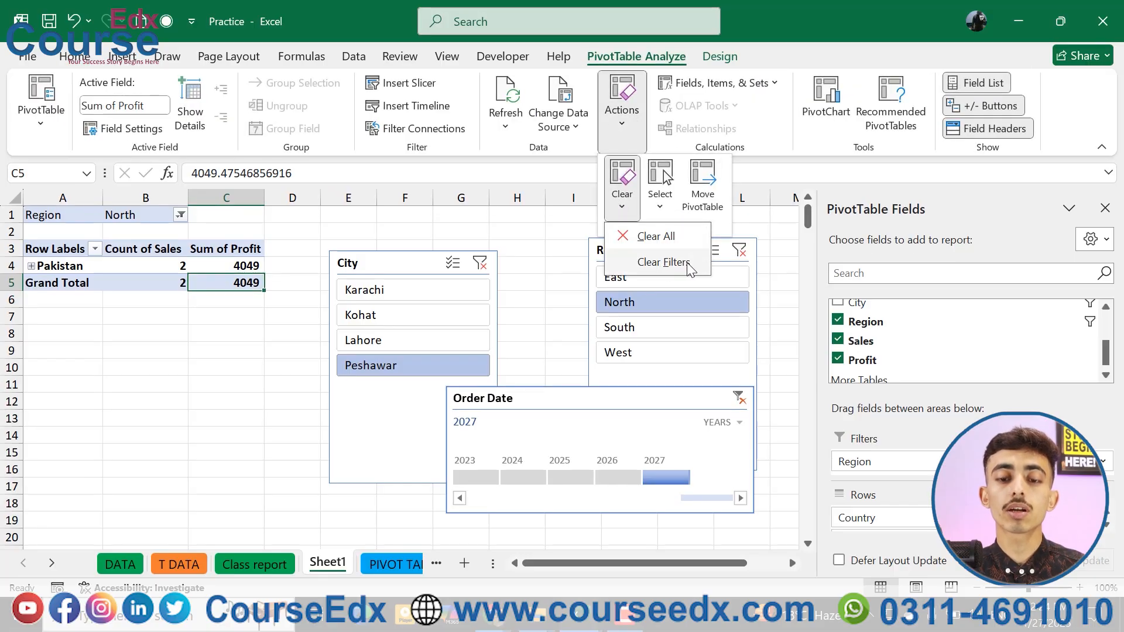
{"action": "left_click", "coordinate": [651, 265]}
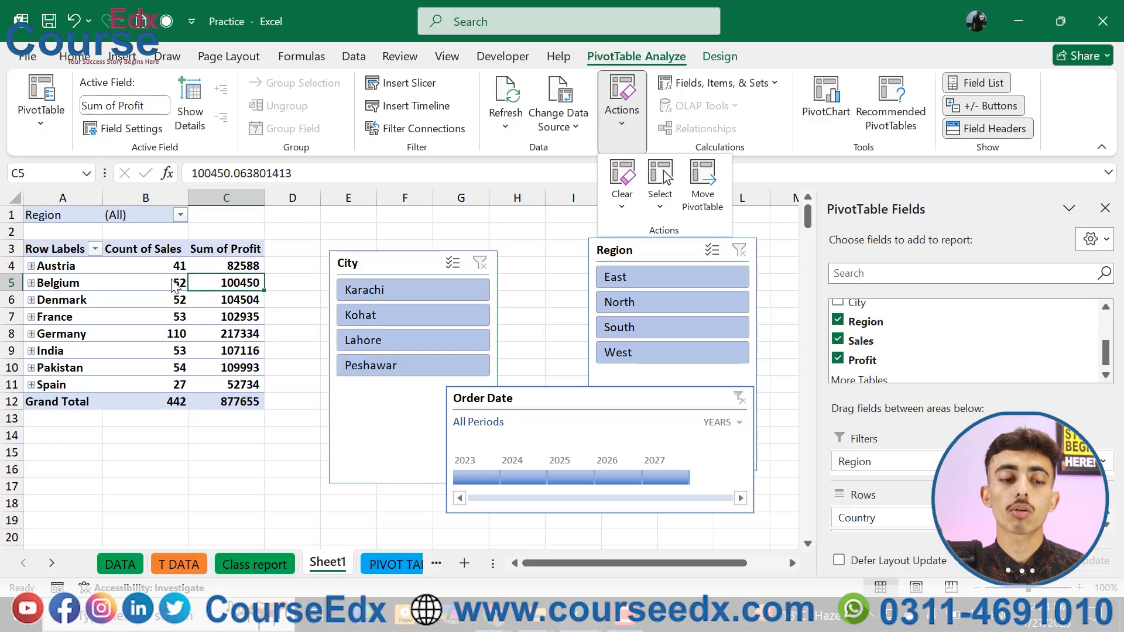
{"action": "mouse_move", "coordinate": [183, 385]}
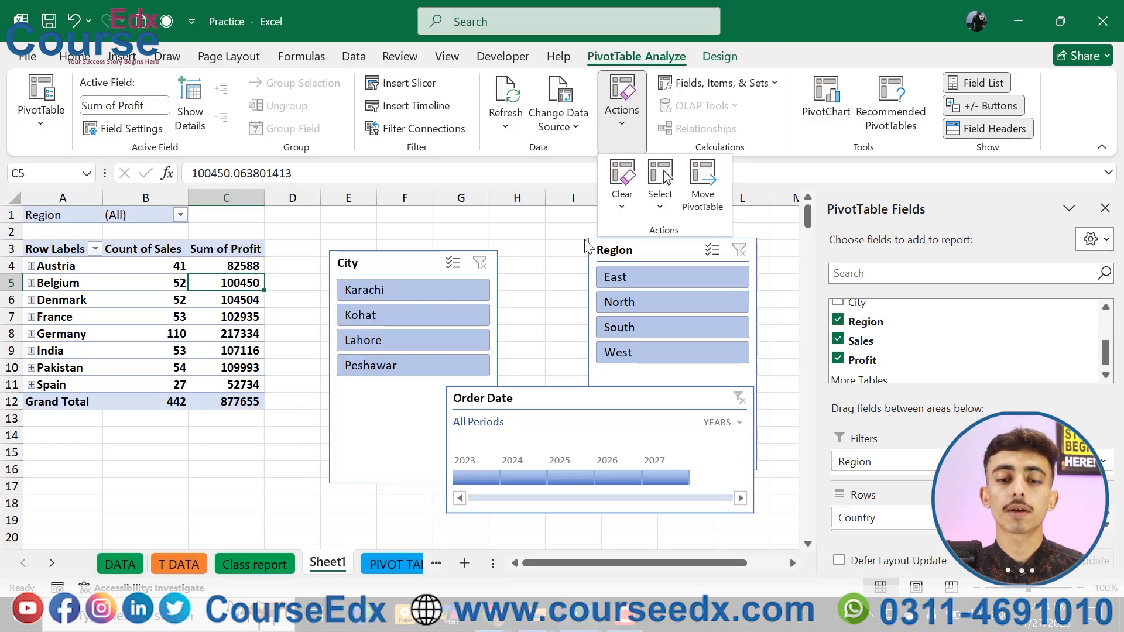
Clear the entire PivotTable layout and undo the clearing.
{"action": "left_click", "coordinate": [620, 212]}
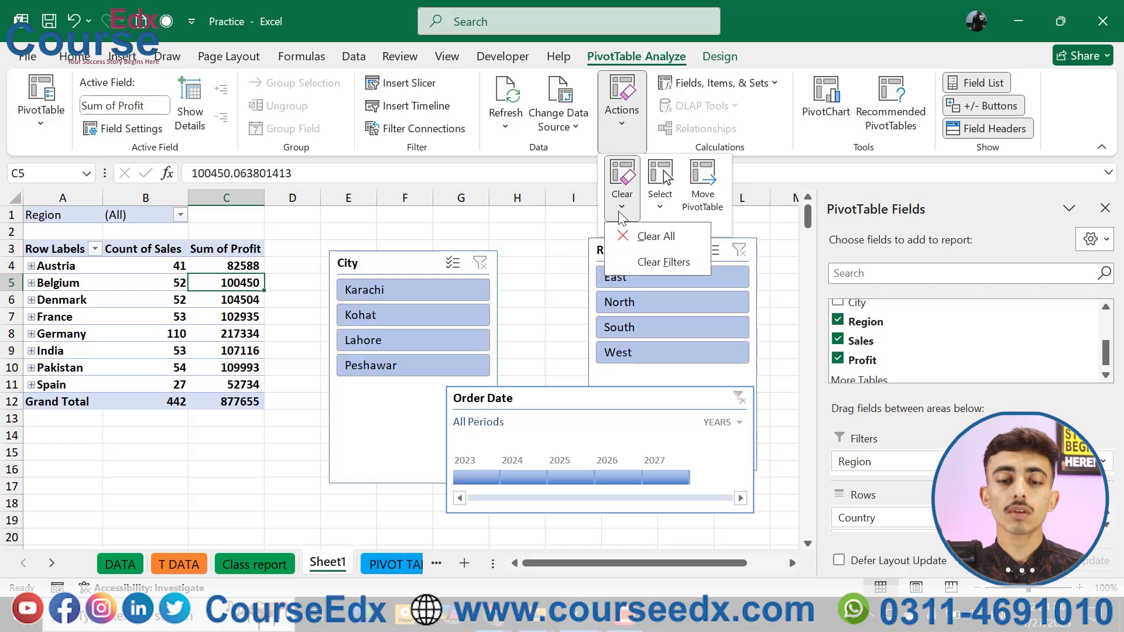
{"action": "left_click", "coordinate": [638, 236]}
{"action": "left_click", "coordinate": [281, 327]}
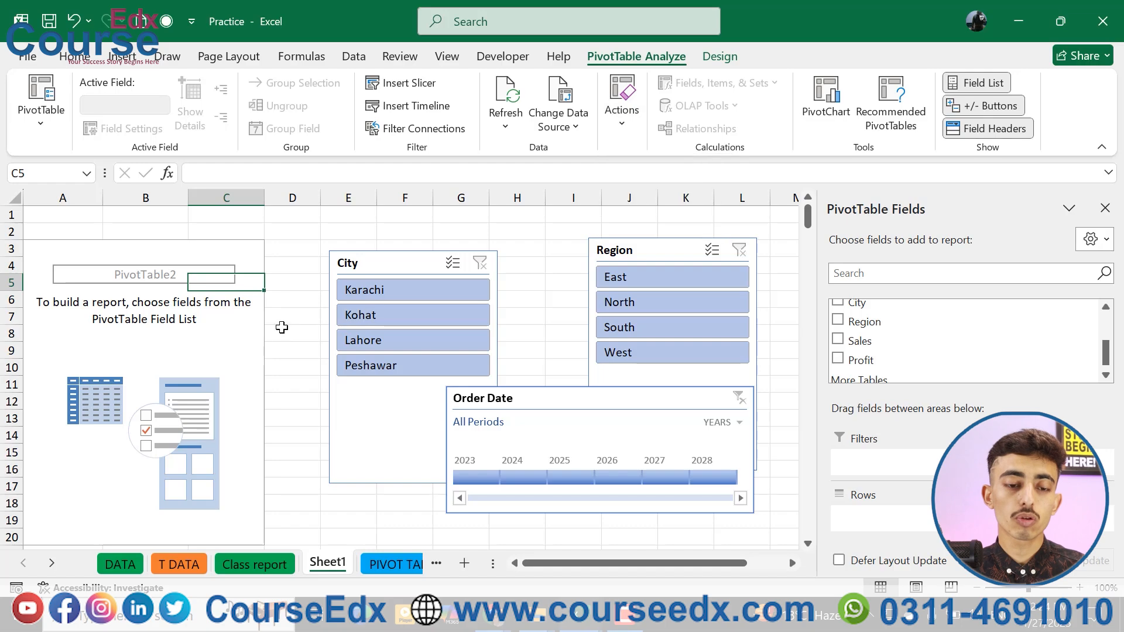
{"action": "left_click", "coordinate": [399, 259]}
{"action": "left_click", "coordinate": [305, 267]}
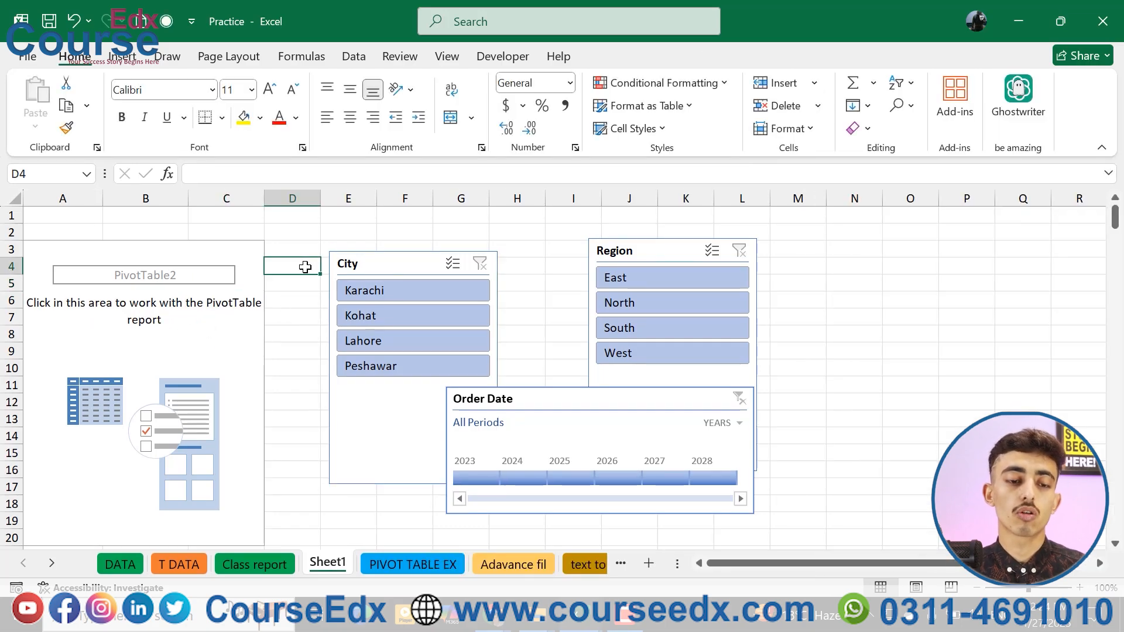
{"action": "key", "text": "ctrl+z"}
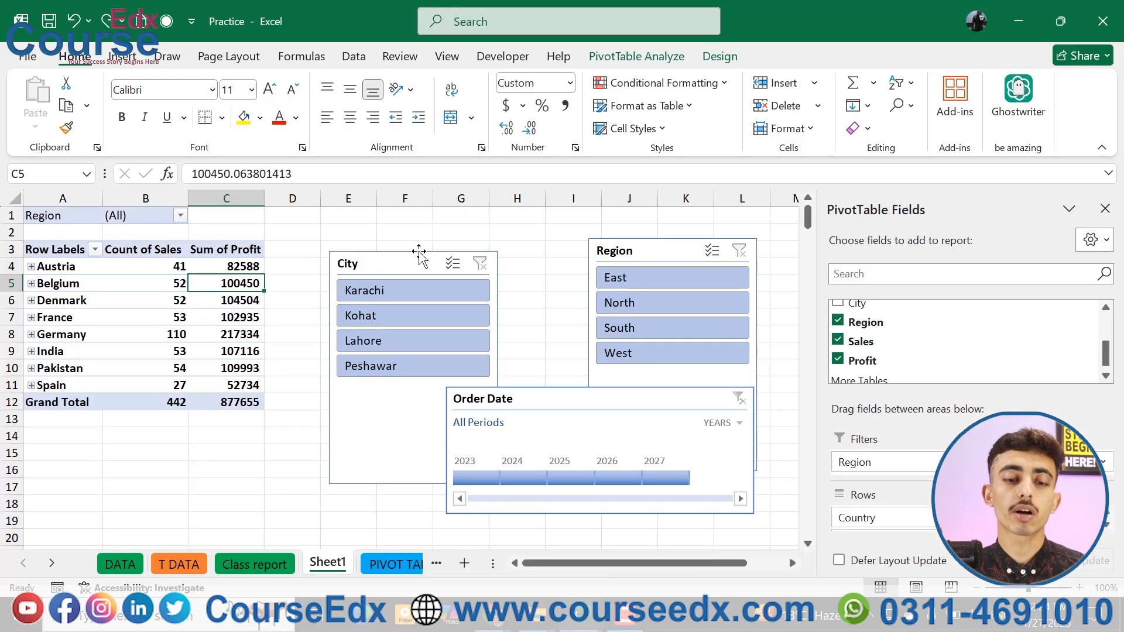
Select the whole Austria row in the PivotTable and view the available PivotTable selection options.
{"action": "left_click", "coordinate": [671, 58]}
{"action": "left_click", "coordinate": [620, 120]}
{"action": "left_click", "coordinate": [661, 202]}
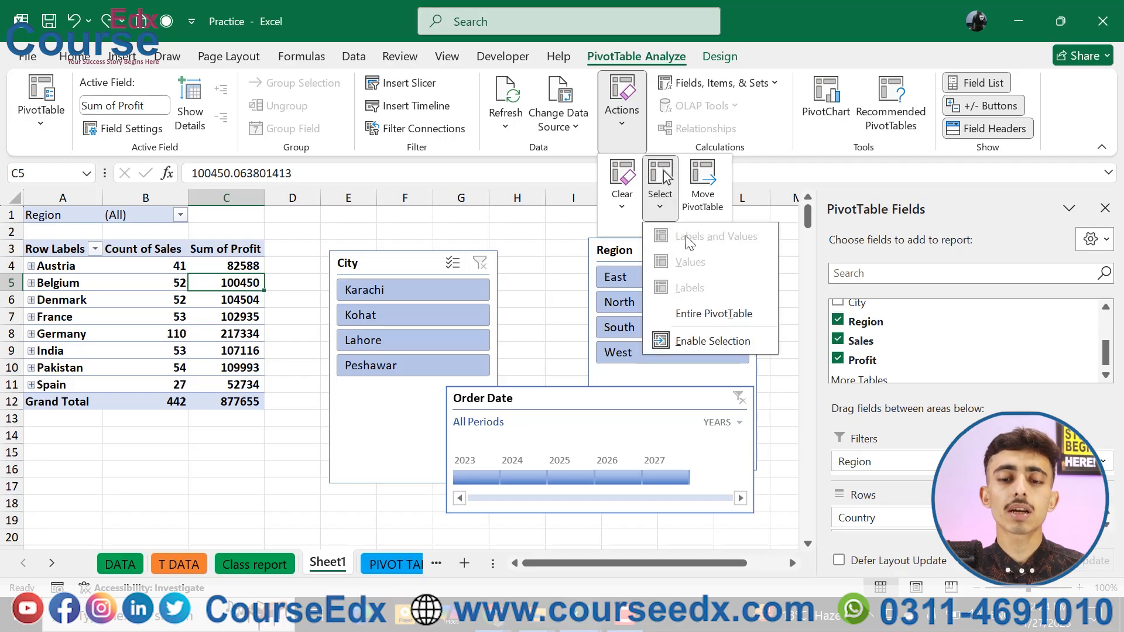
{"action": "left_click", "coordinate": [35, 269]}
{"action": "left_click", "coordinate": [35, 266]}
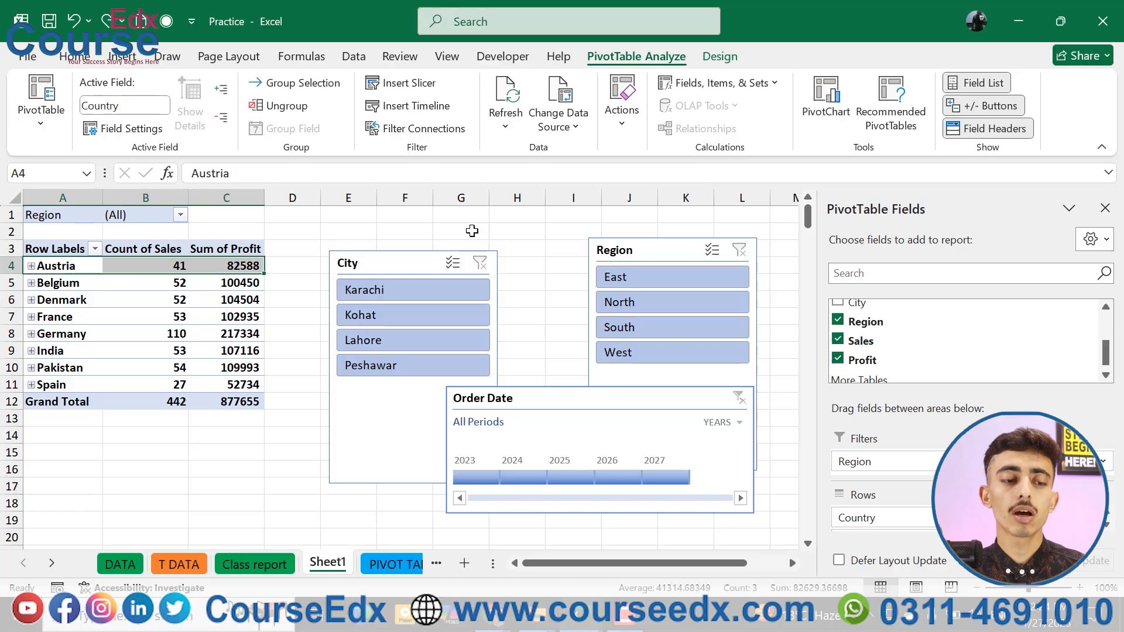
{"action": "left_click", "coordinate": [626, 125]}
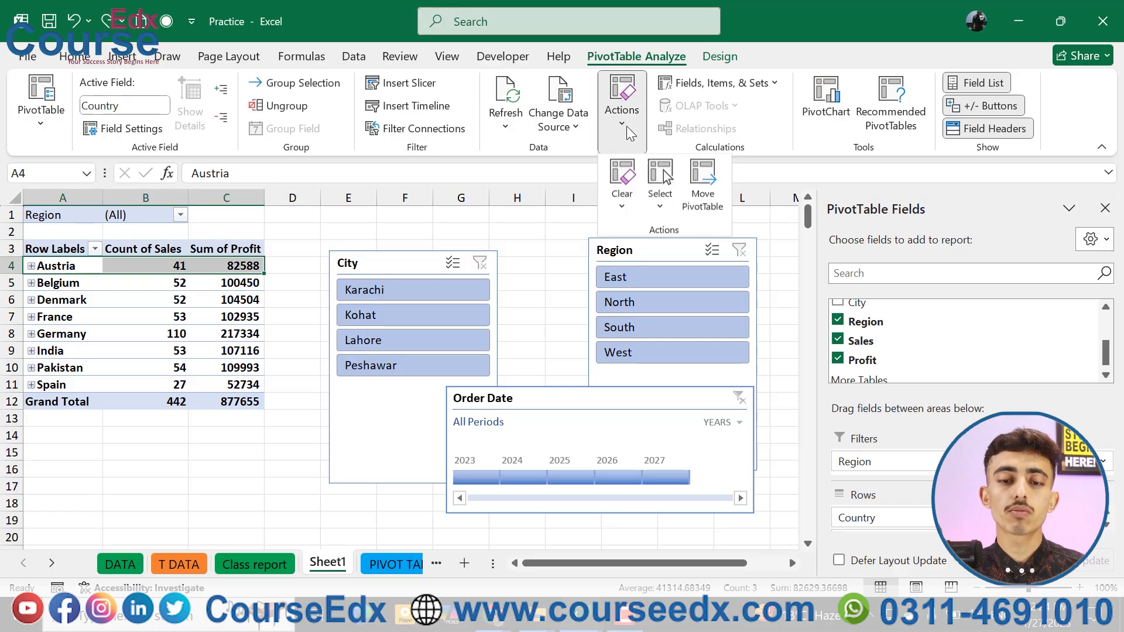
{"action": "left_click", "coordinate": [659, 181]}
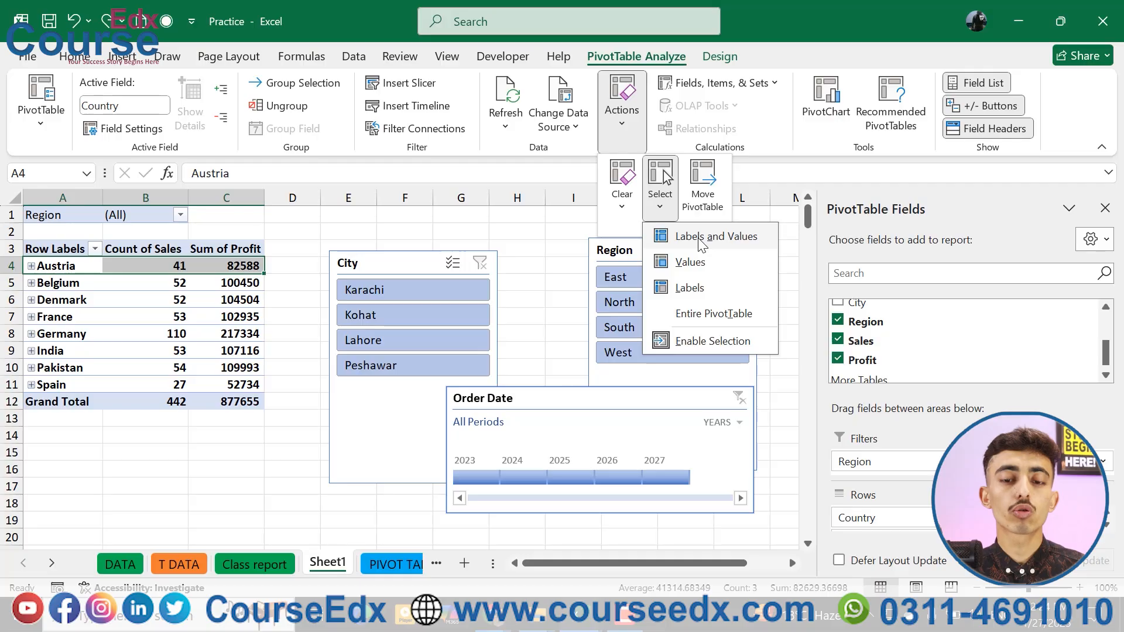
{"action": "key", "text": "Escape"}
Expand Austria to list its customers and limit the PivotTable selection to the Austria row's values.
{"action": "left_click", "coordinate": [29, 266]}
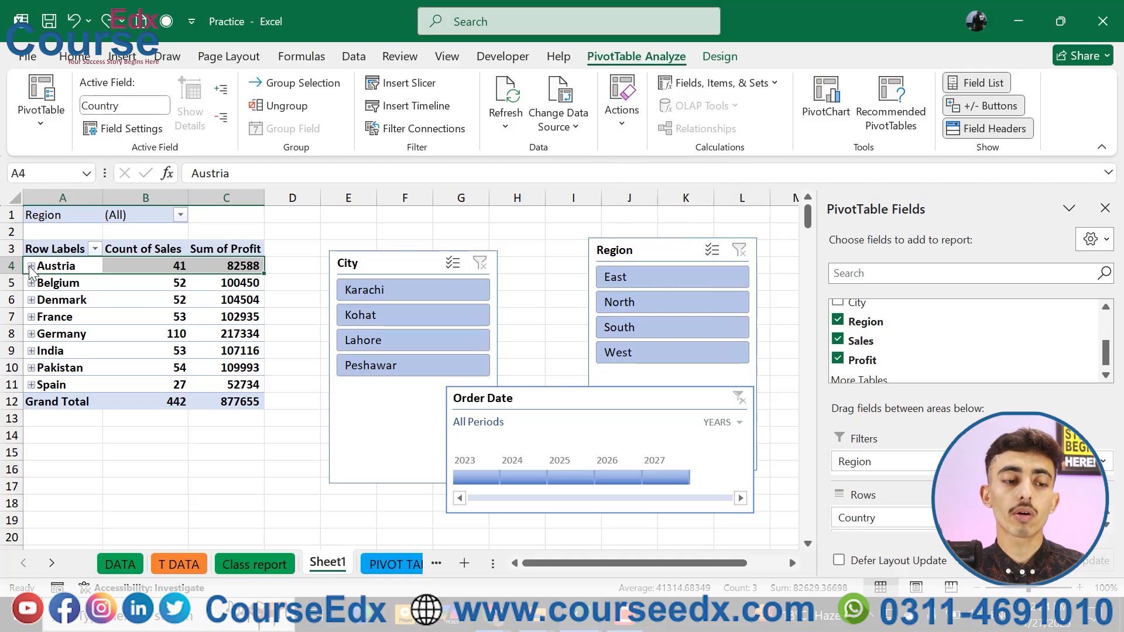
{"action": "left_click", "coordinate": [31, 267]}
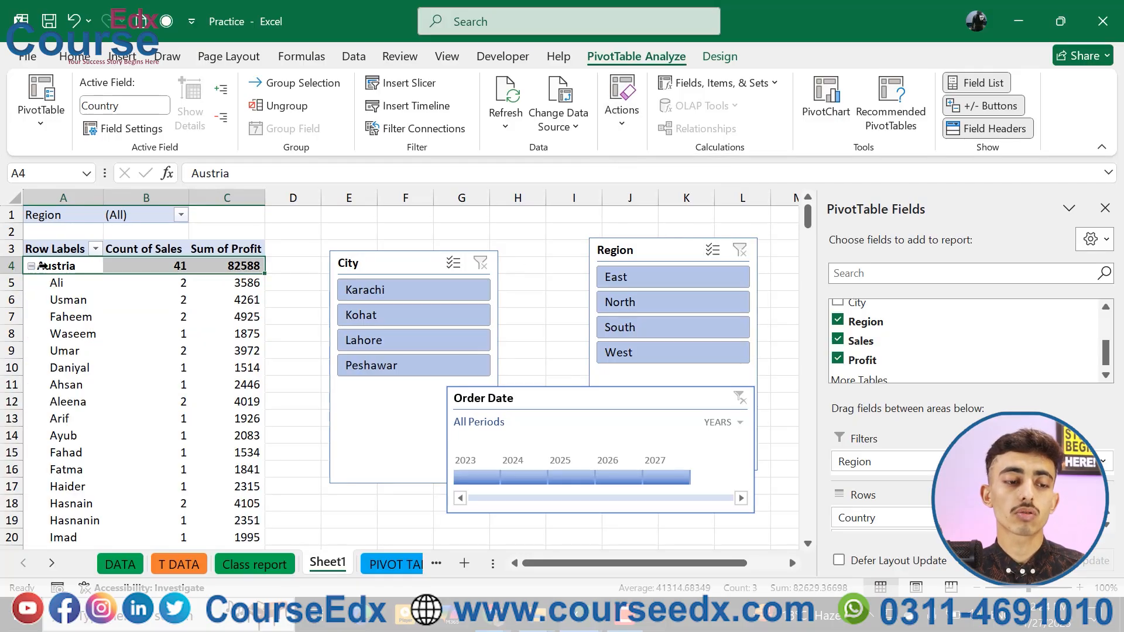
{"action": "left_click", "coordinate": [637, 106]}
{"action": "left_click", "coordinate": [662, 179]}
{"action": "left_click", "coordinate": [692, 246]}
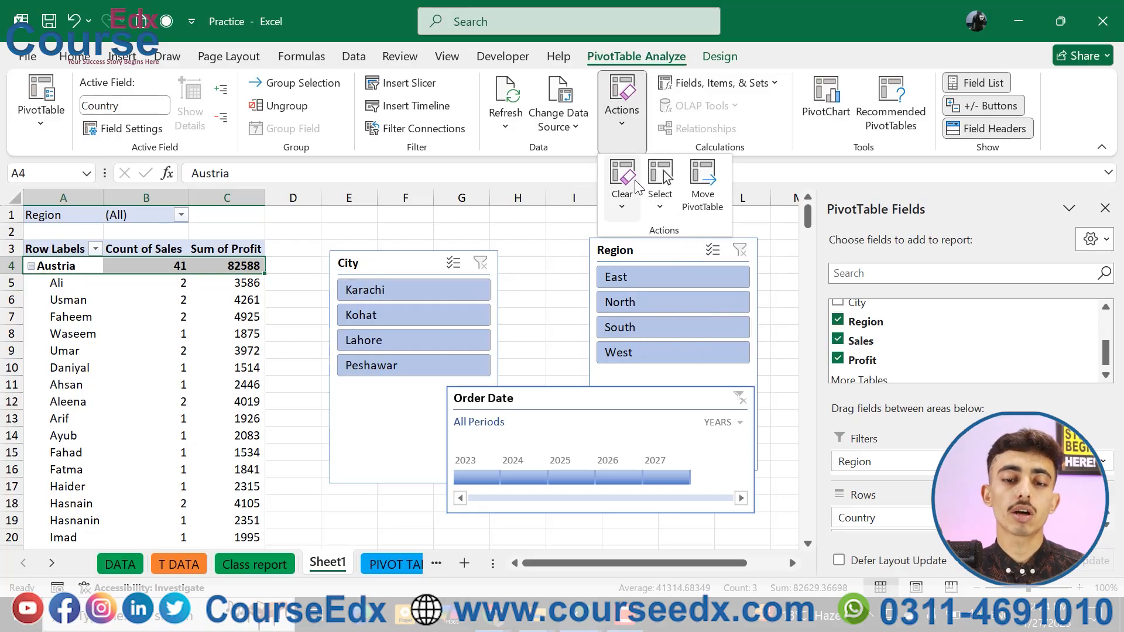
{"action": "left_click", "coordinate": [659, 202]}
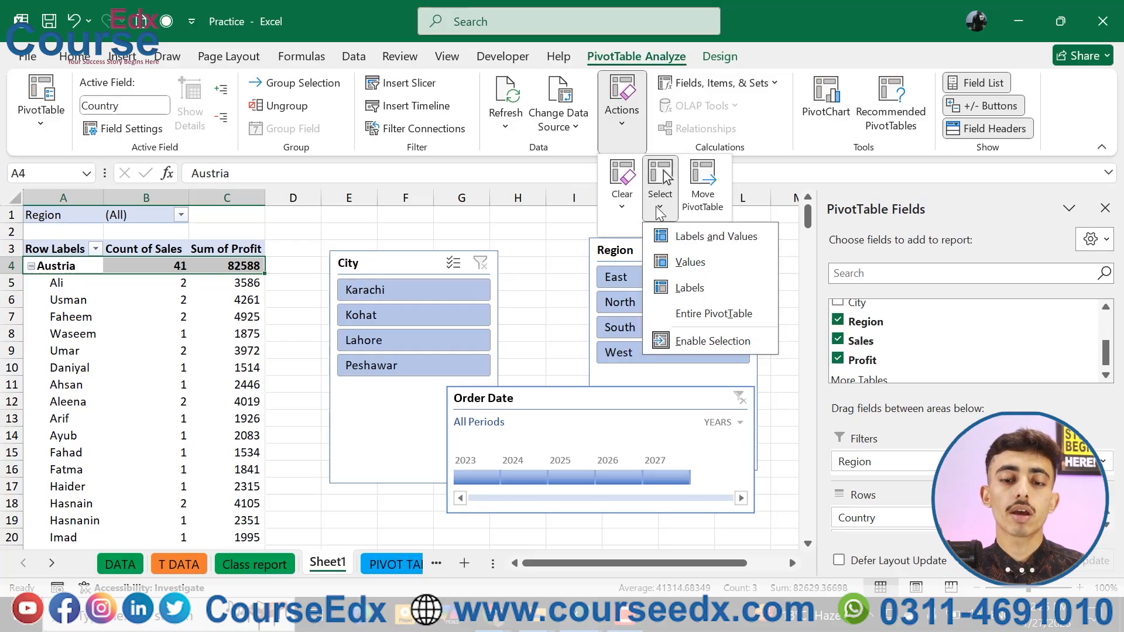
{"action": "left_click", "coordinate": [684, 261]}
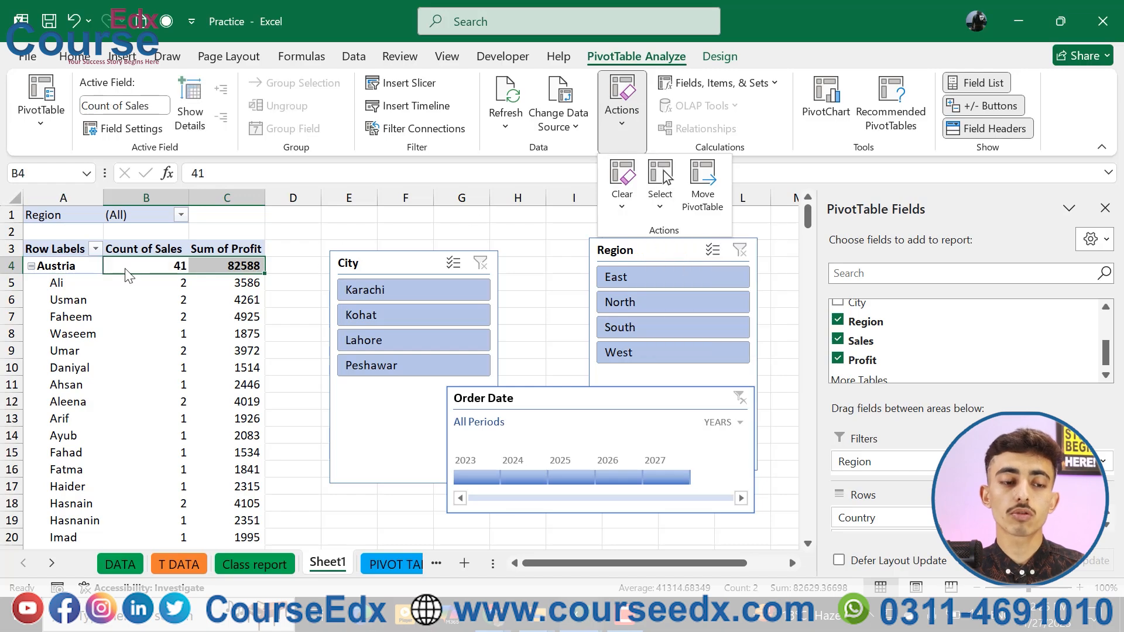
Collapse Austria and select all the country labels in the PivotTable, from Austria to Spain.
{"action": "left_click", "coordinate": [29, 266]}
{"action": "left_click", "coordinate": [31, 266]}
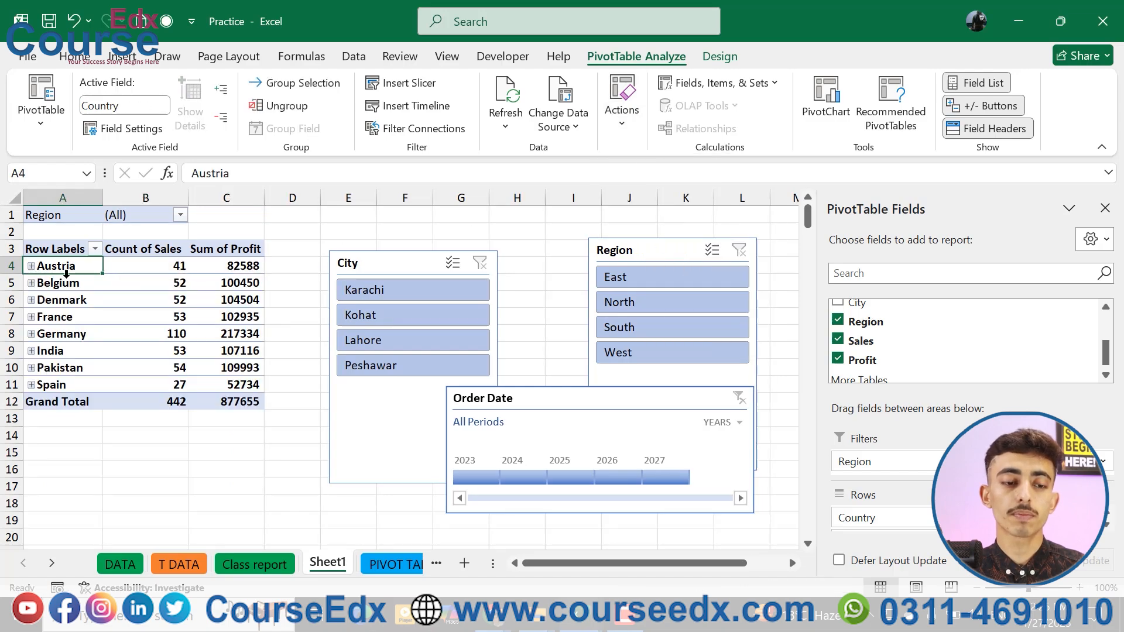
{"action": "left_click", "coordinate": [63, 260]}
{"action": "left_click", "coordinate": [98, 434]}
{"action": "left_click", "coordinate": [60, 259]}
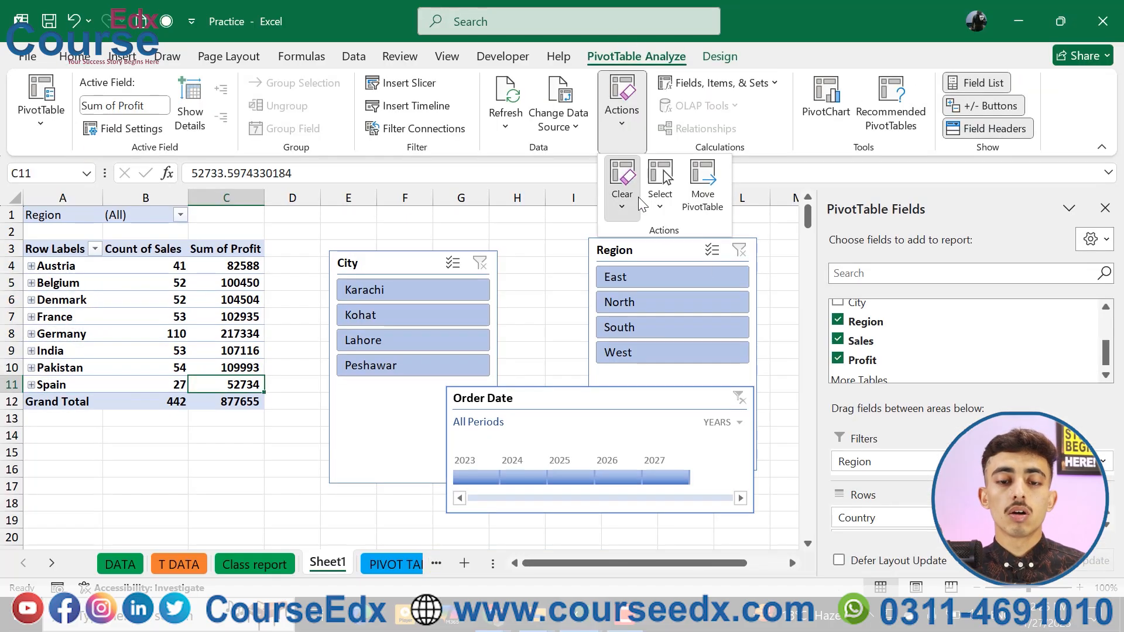
{"action": "left_click", "coordinate": [622, 186]}
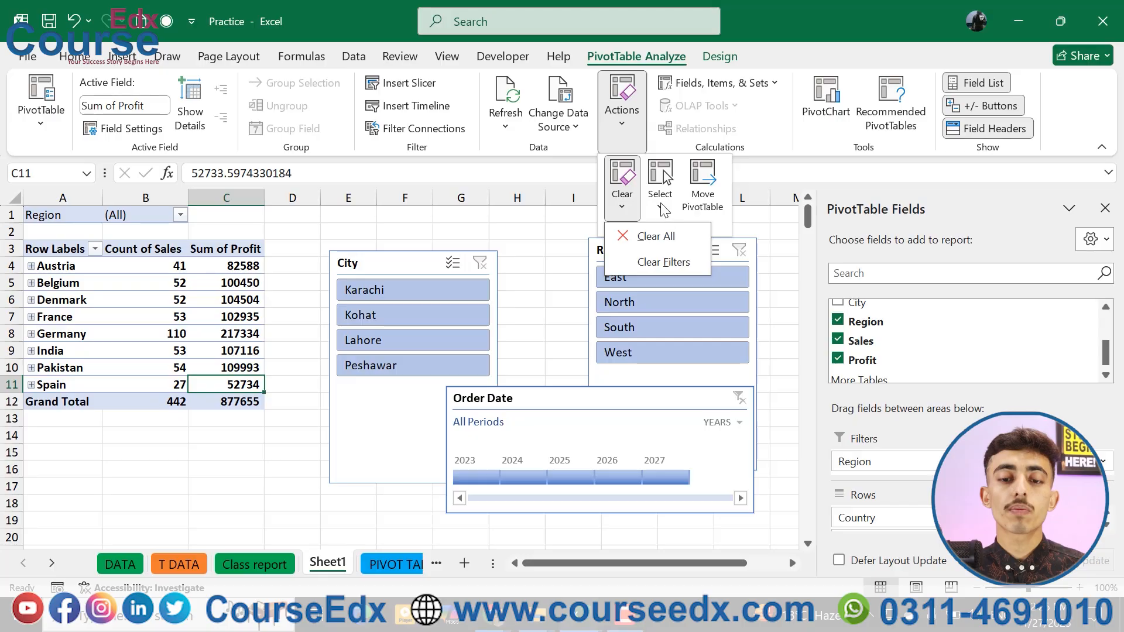
{"action": "key", "text": "Escape"}
{"action": "left_click", "coordinate": [105, 296]}
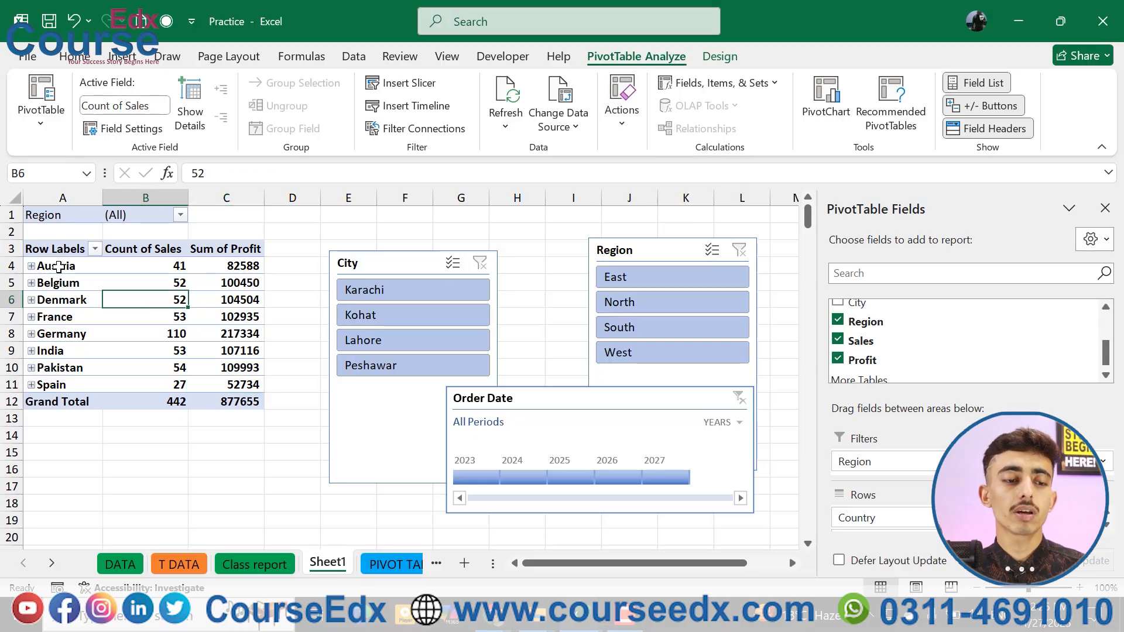
{"action": "left_click", "coordinate": [57, 257]}
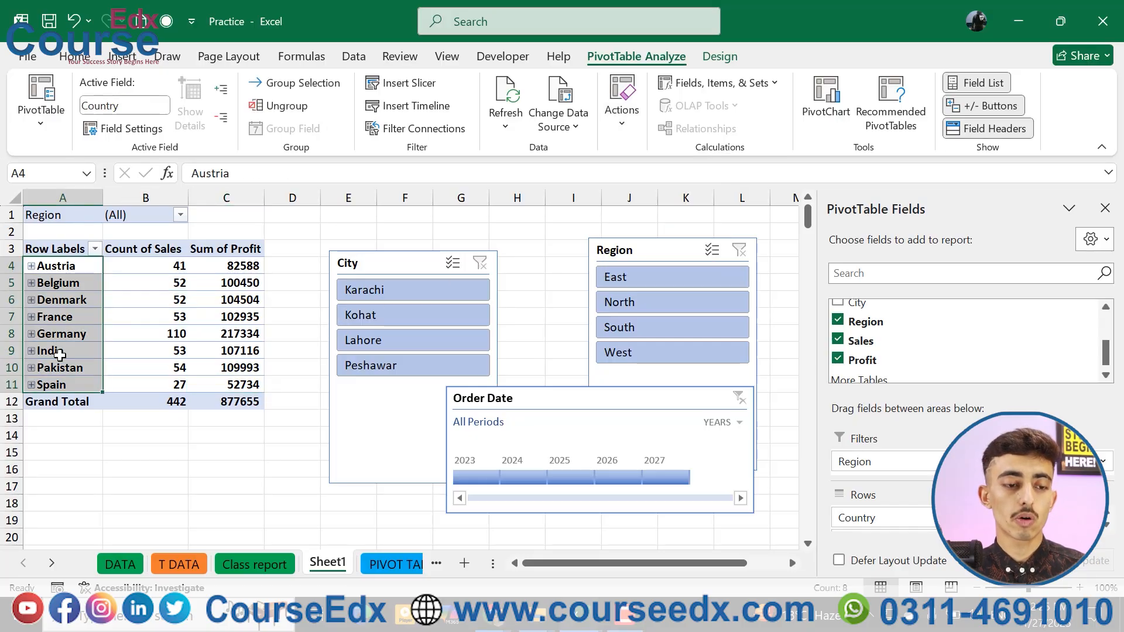
Extend the PivotTable selection to all country labels and values, and limit it to the values only.
{"action": "left_click", "coordinate": [616, 121]}
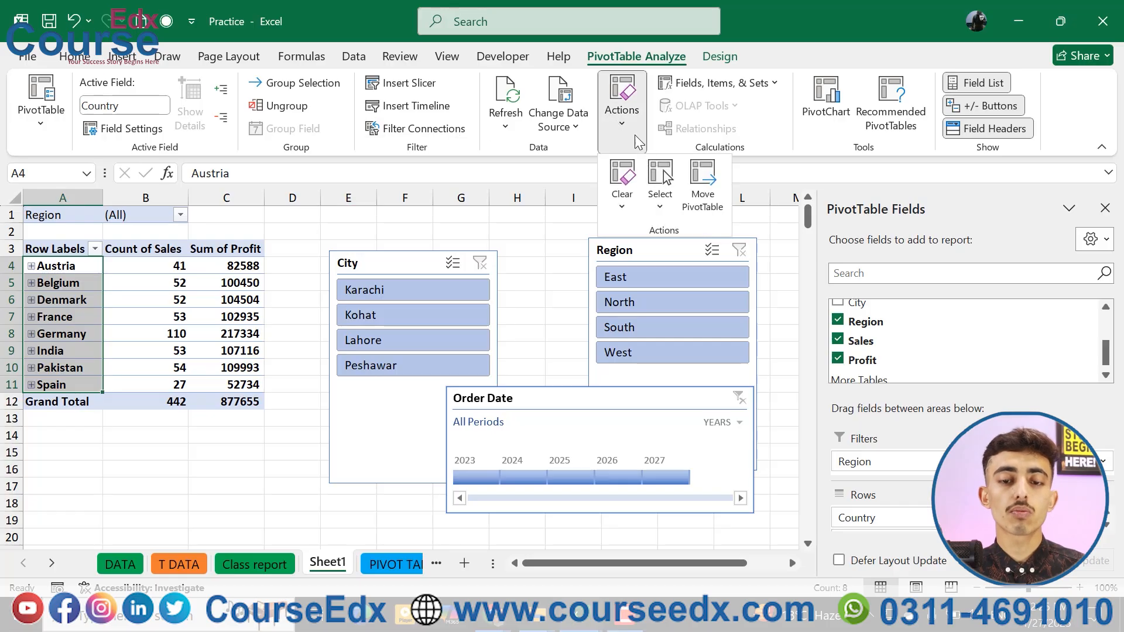
{"action": "left_click", "coordinate": [670, 204]}
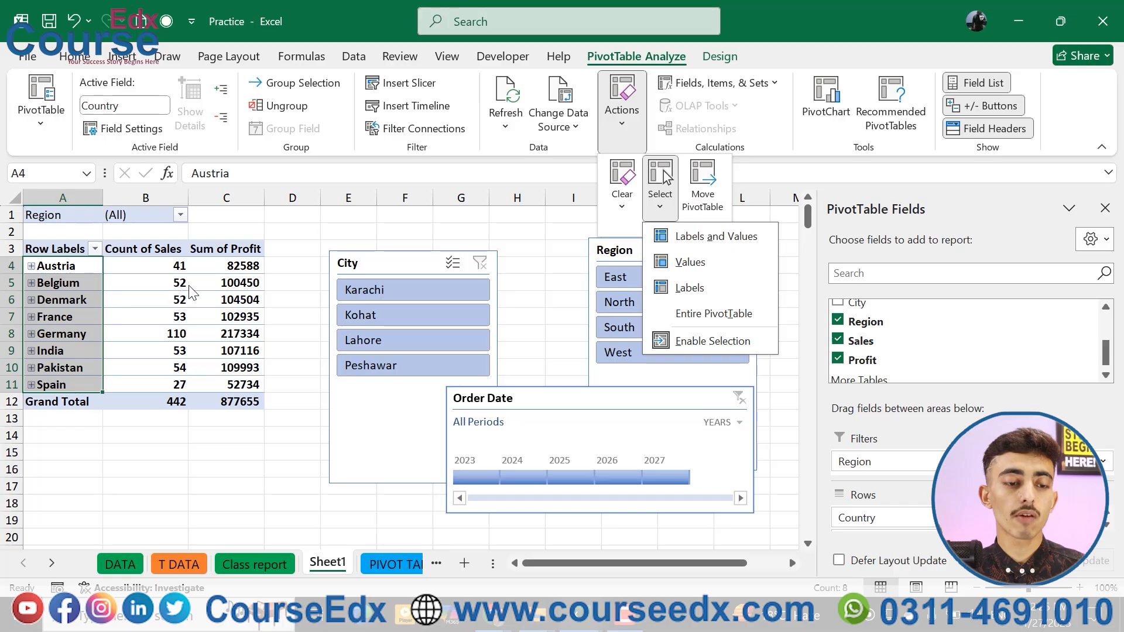
{"action": "left_click", "coordinate": [690, 238]}
{"action": "left_click", "coordinate": [665, 203]}
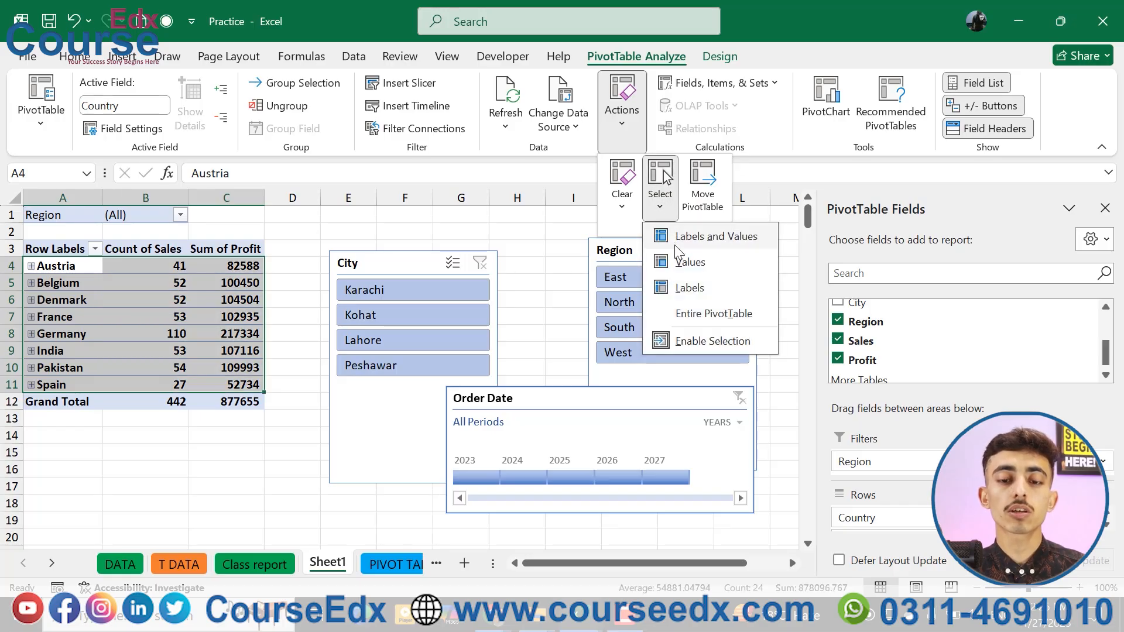
{"action": "left_click", "coordinate": [682, 262]}
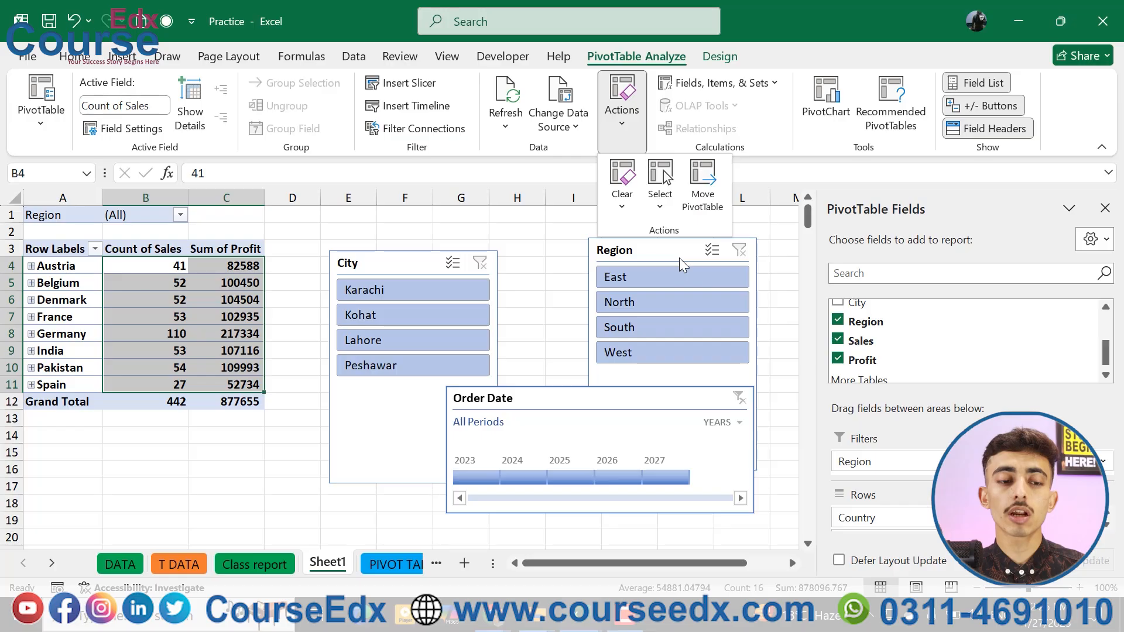
Switch the PivotTable selection to the country labels, and select the entire PivotTable.
{"action": "left_click", "coordinate": [658, 210]}
{"action": "left_click", "coordinate": [682, 290]}
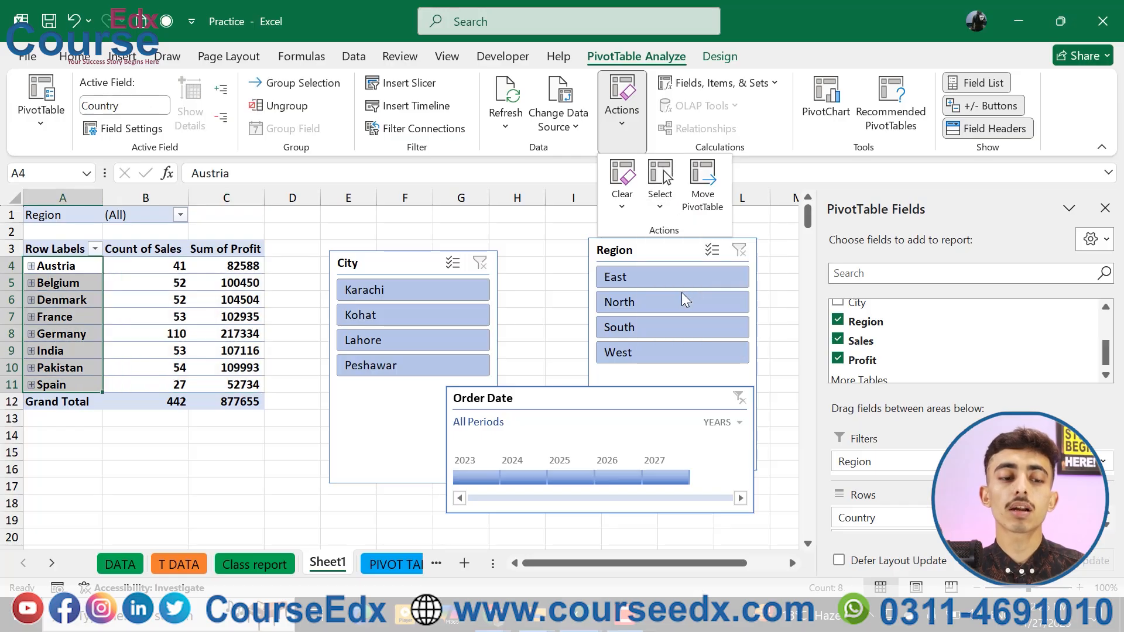
{"action": "left_click", "coordinate": [665, 206]}
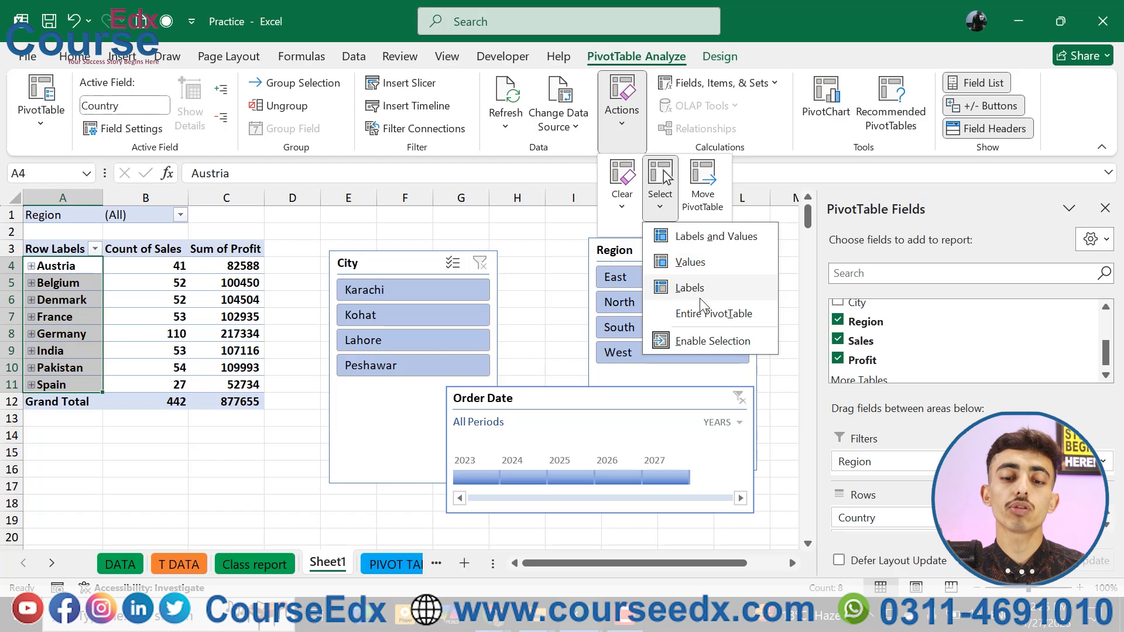
{"action": "left_click", "coordinate": [696, 316]}
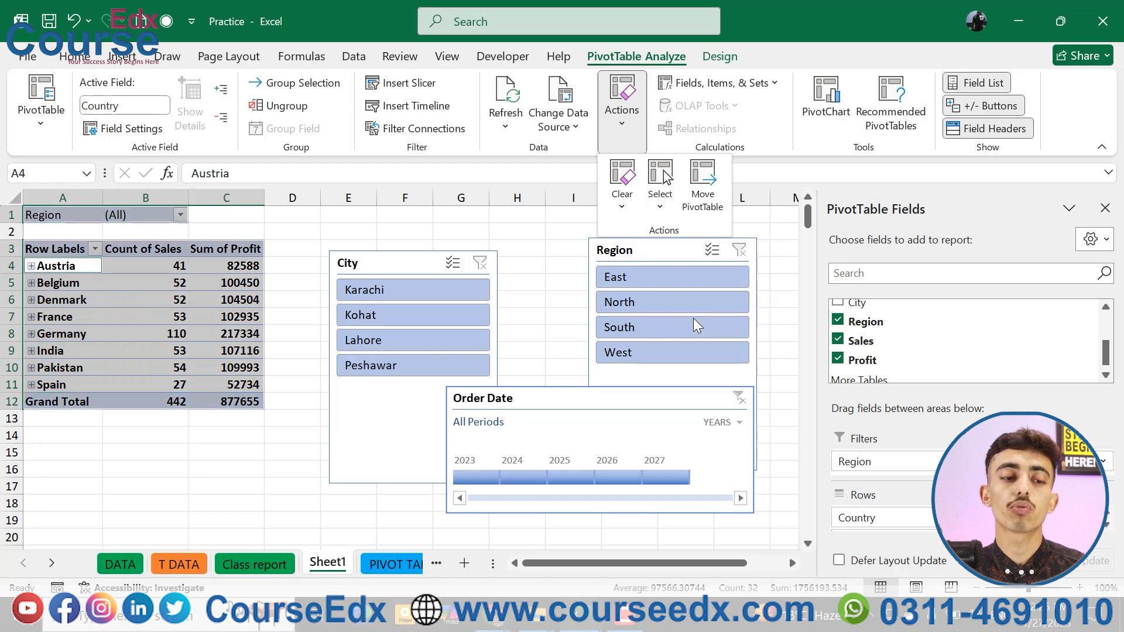
{"action": "left_click", "coordinate": [662, 199]}
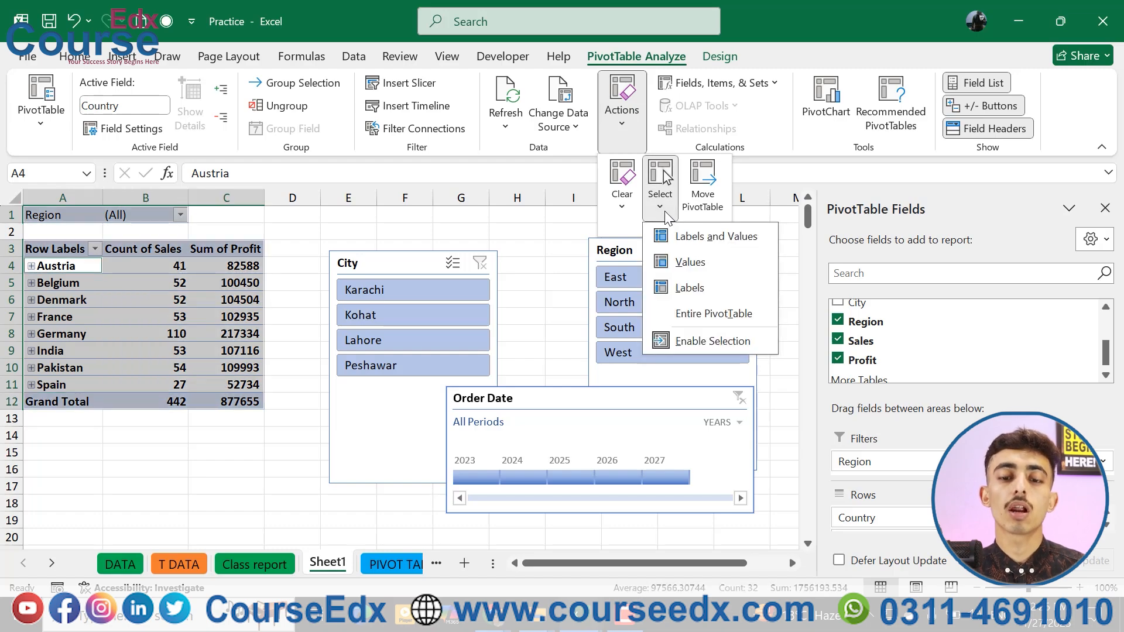
{"action": "left_click", "coordinate": [158, 460]}
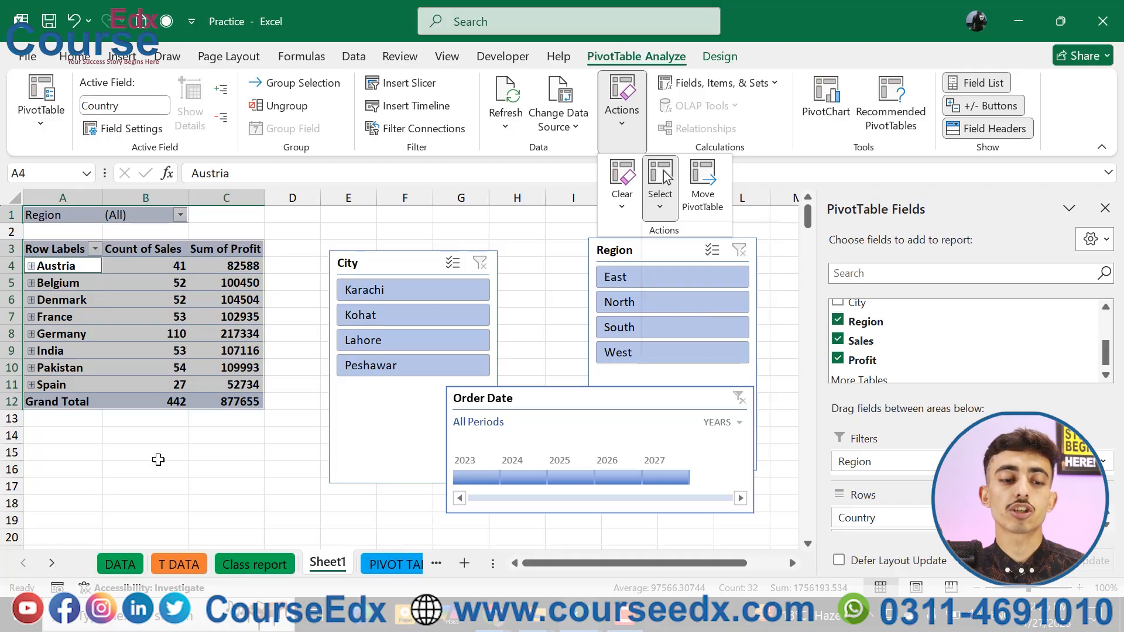
Select the Austria, Belgium and Denmark rows one after another, and expand and collapse Austria.
{"action": "left_click", "coordinate": [30, 266]}
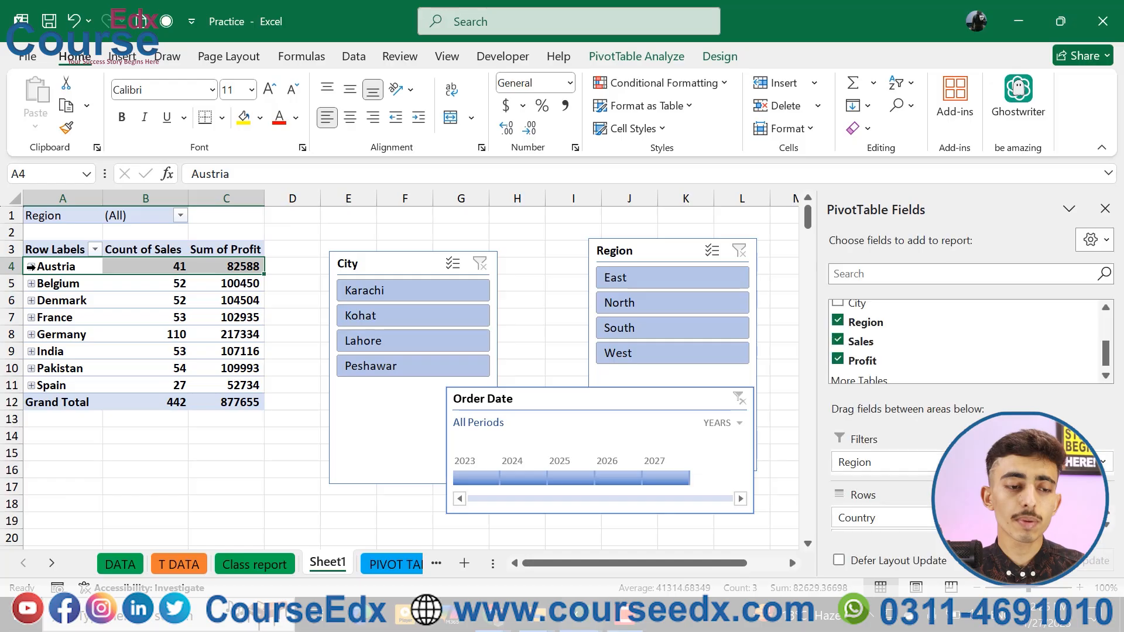
{"action": "left_click", "coordinate": [31, 283]}
{"action": "left_click", "coordinate": [32, 300]}
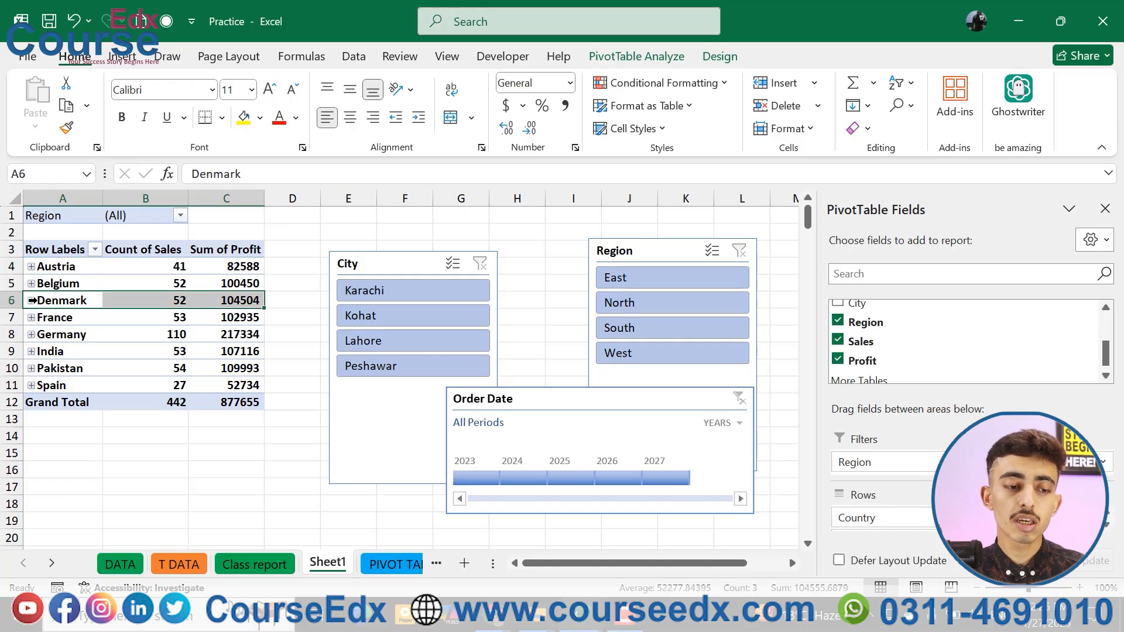
{"action": "left_click", "coordinate": [31, 267]}
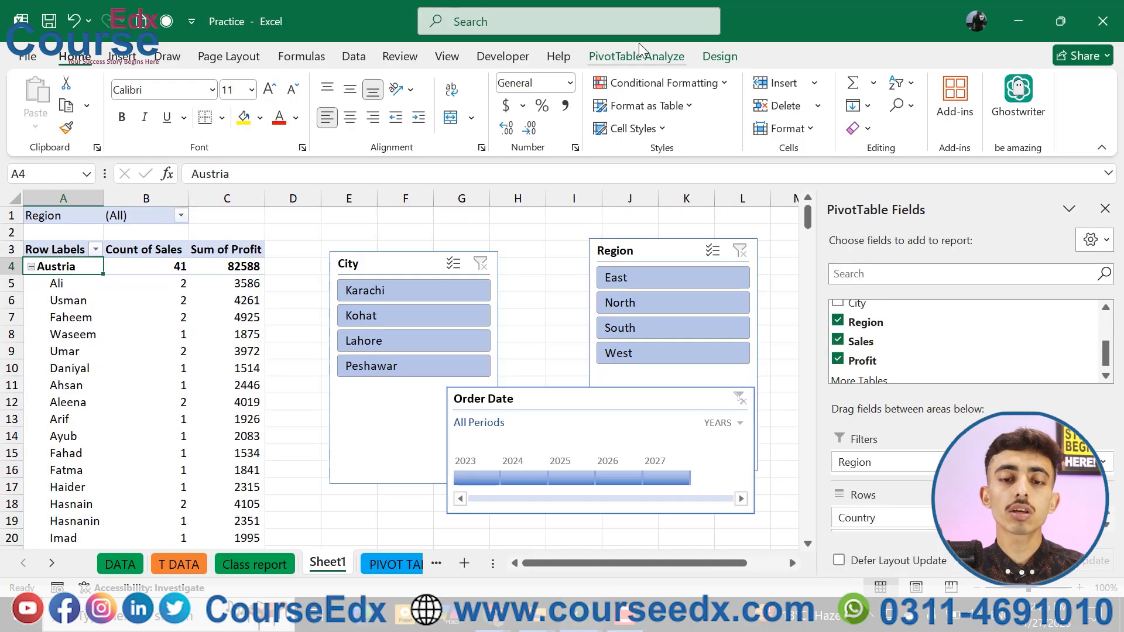
{"action": "left_click", "coordinate": [31, 267]}
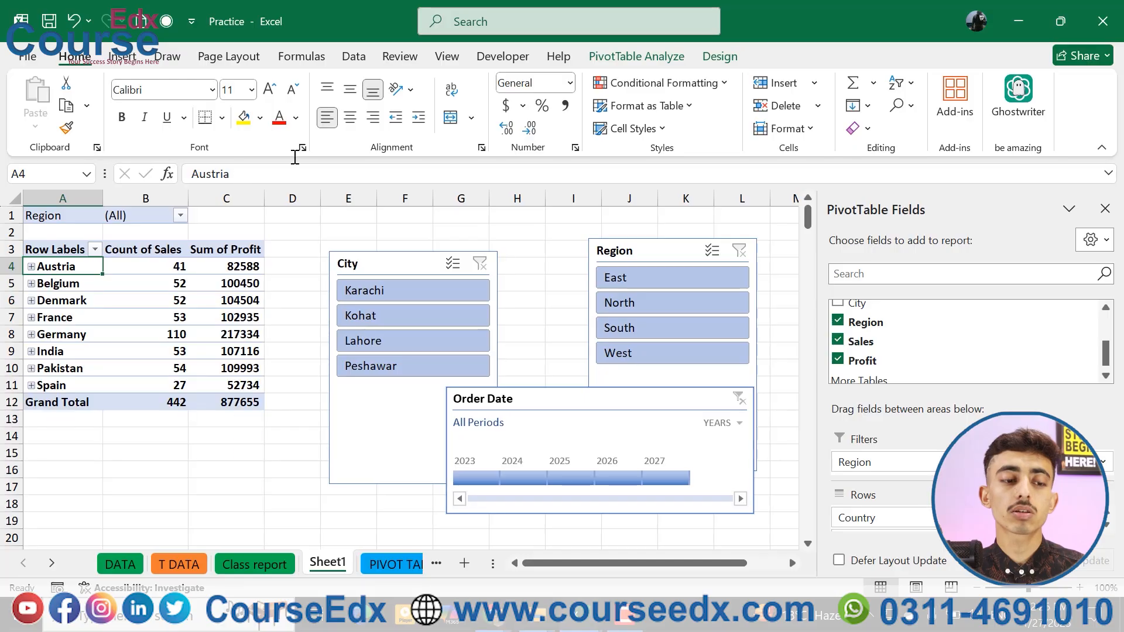
Turn off Enable Selection for the PivotTable and test it at the Austria label.
{"action": "left_click", "coordinate": [634, 56]}
{"action": "left_click", "coordinate": [622, 125]}
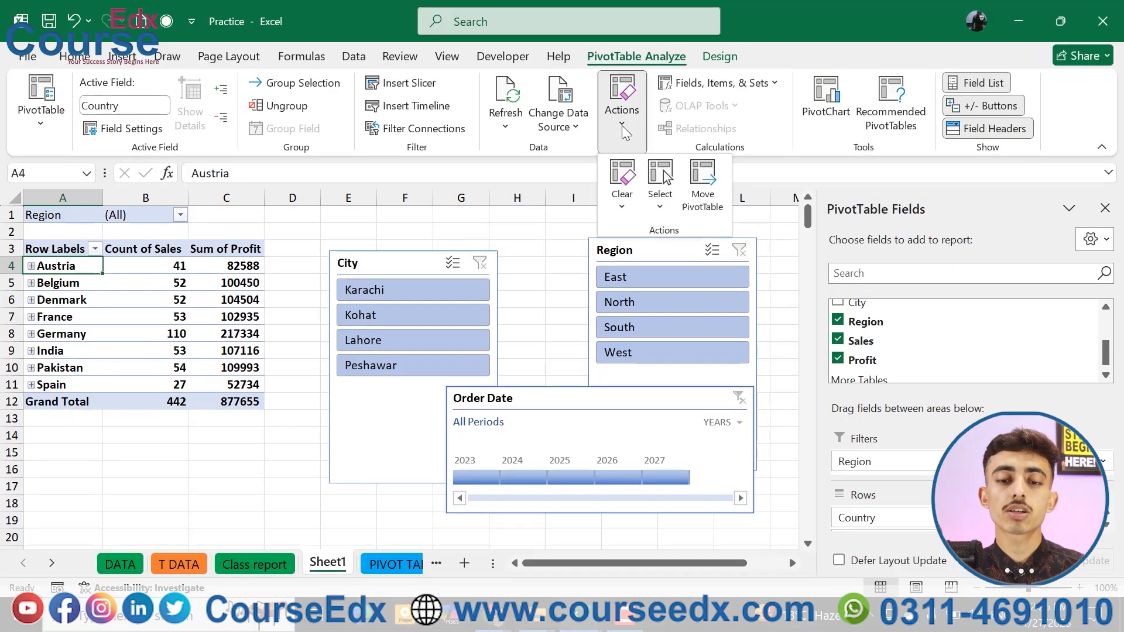
{"action": "left_click", "coordinate": [661, 175]}
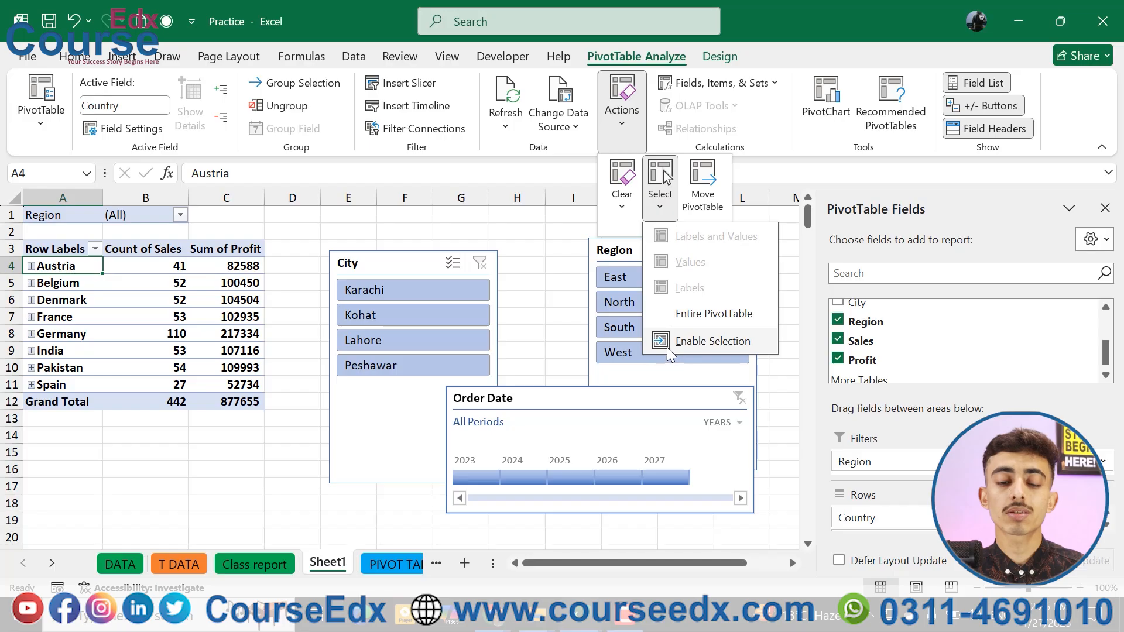
{"action": "left_click", "coordinate": [694, 345]}
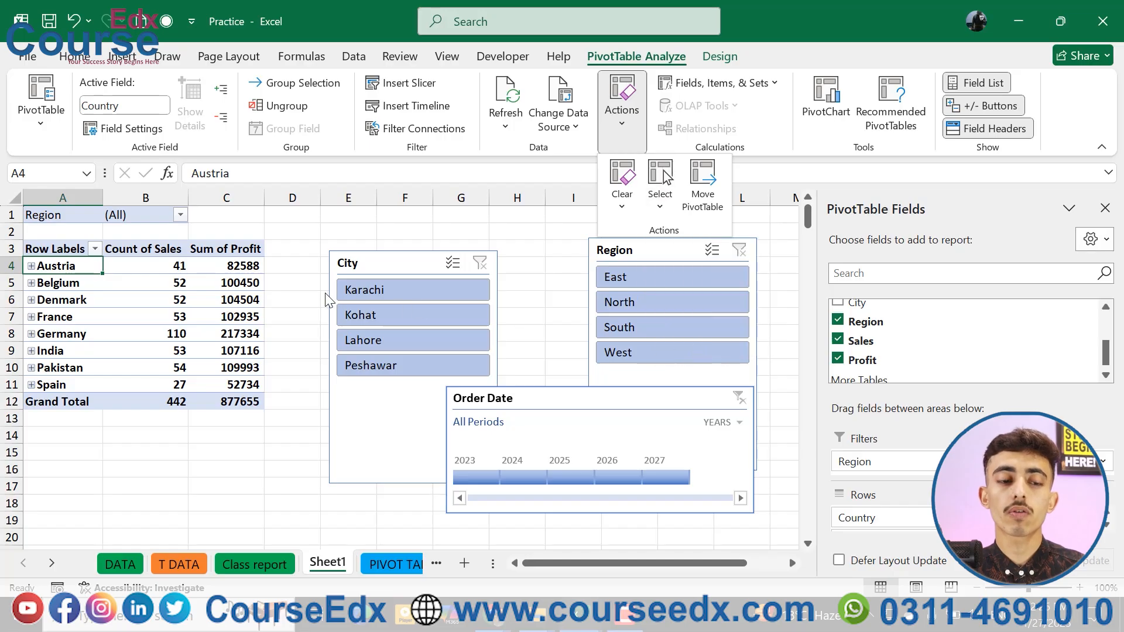
{"action": "left_click", "coordinate": [129, 470]}
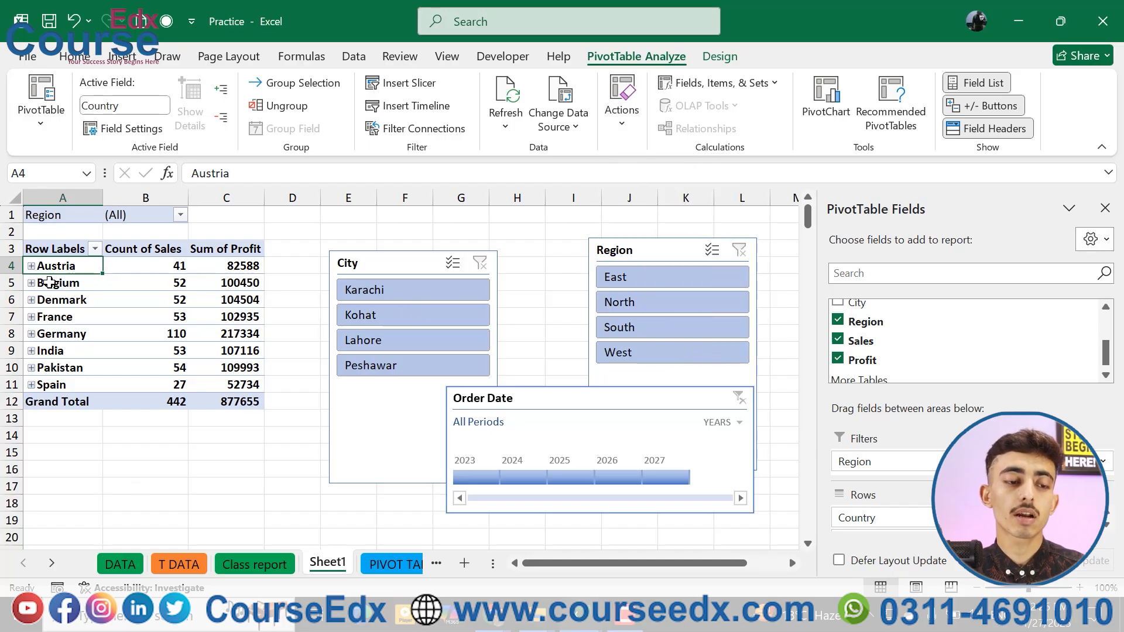
{"action": "left_click", "coordinate": [31, 266]}
{"action": "left_click", "coordinate": [31, 266]}
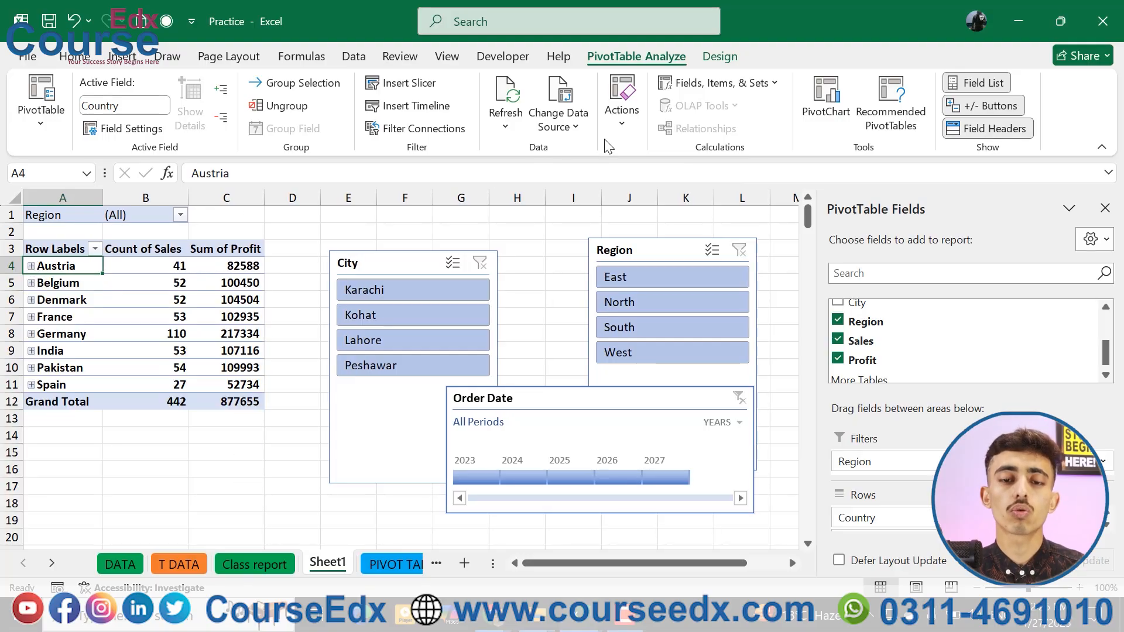
Turn Enable Selection back on, select the whole Austria row, and collapse Austria's customer list.
{"action": "left_click", "coordinate": [625, 121]}
{"action": "left_click", "coordinate": [660, 205]}
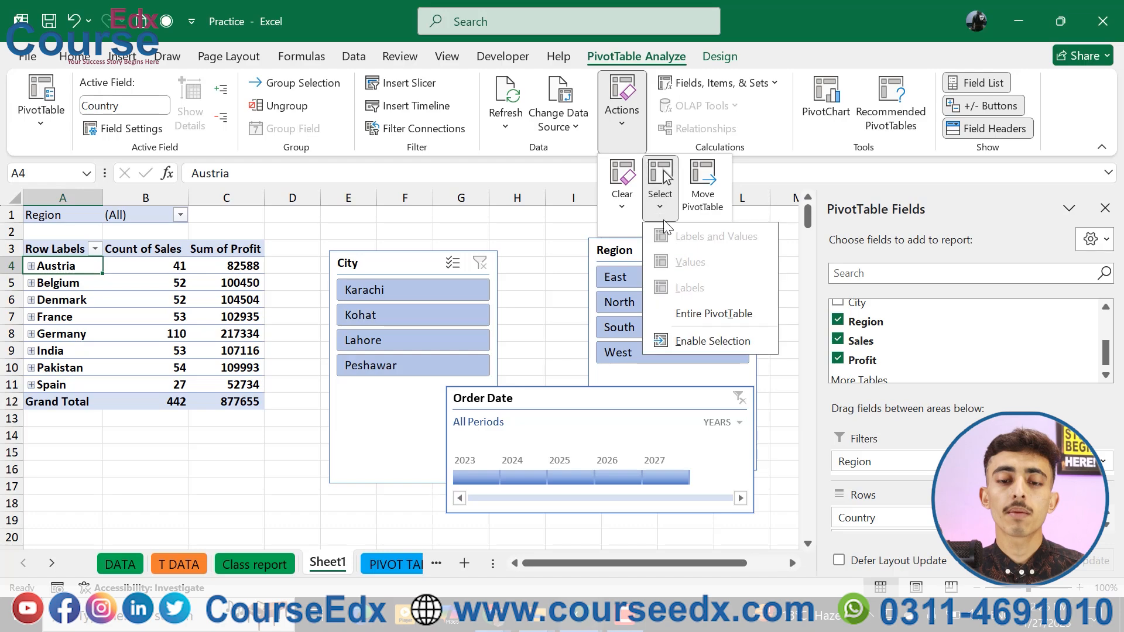
{"action": "left_click", "coordinate": [707, 341]}
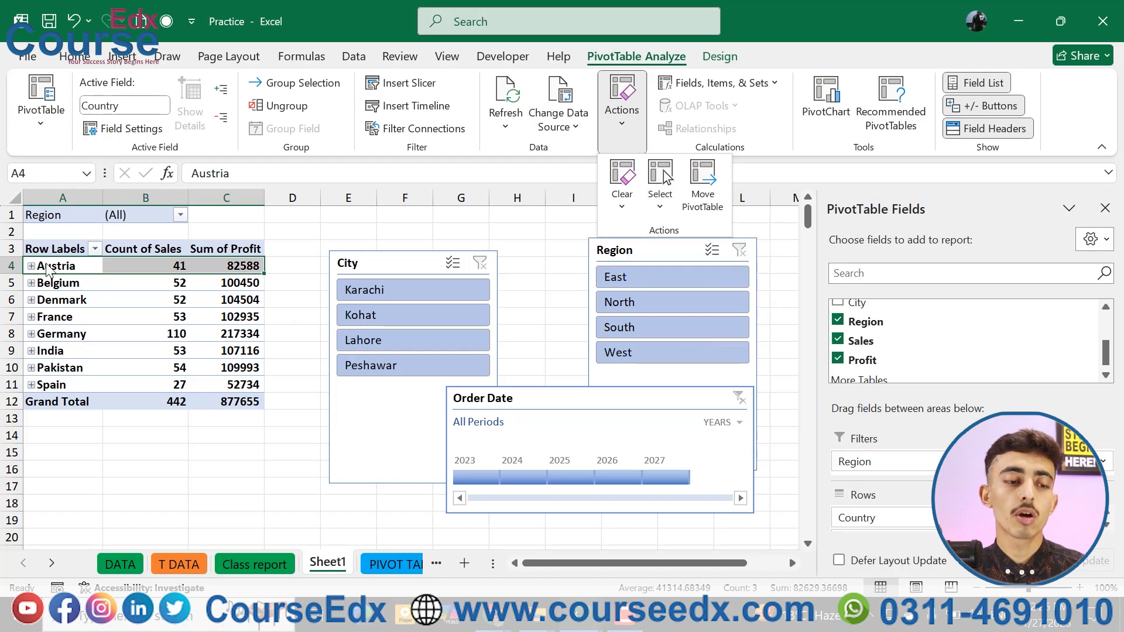
{"action": "left_click", "coordinate": [98, 491]}
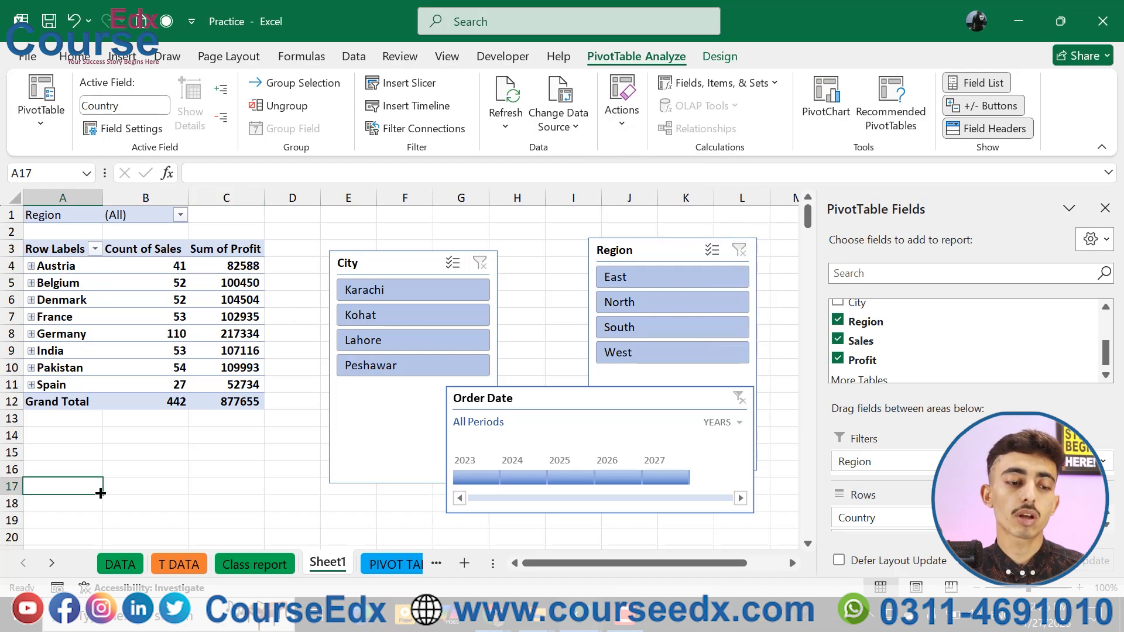
{"action": "left_click", "coordinate": [31, 267]}
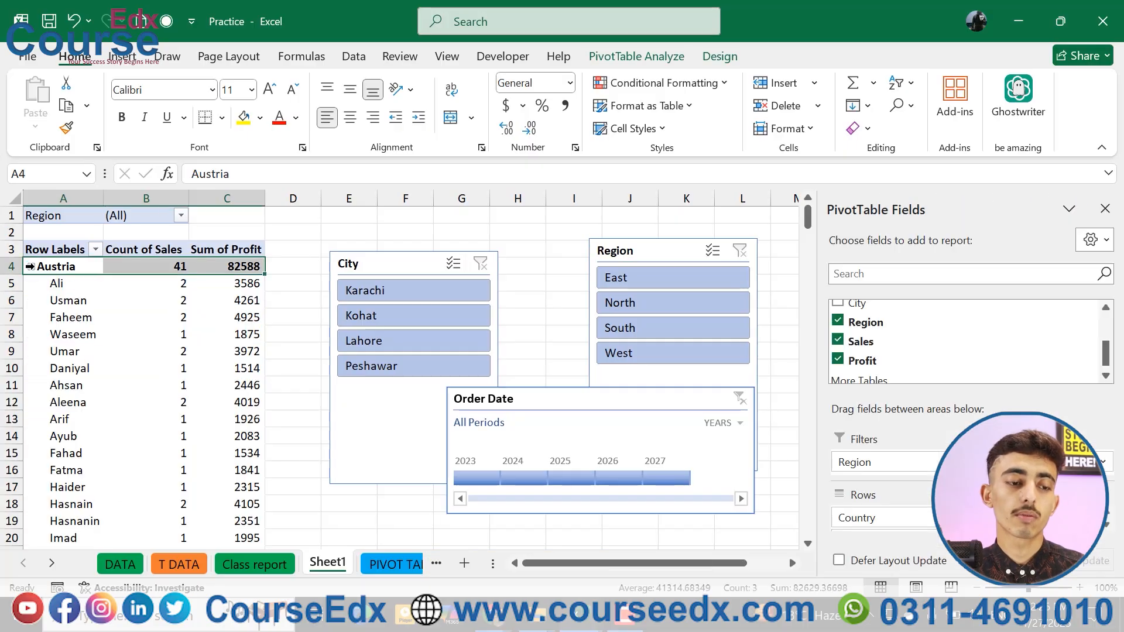
{"action": "left_click", "coordinate": [31, 267]}
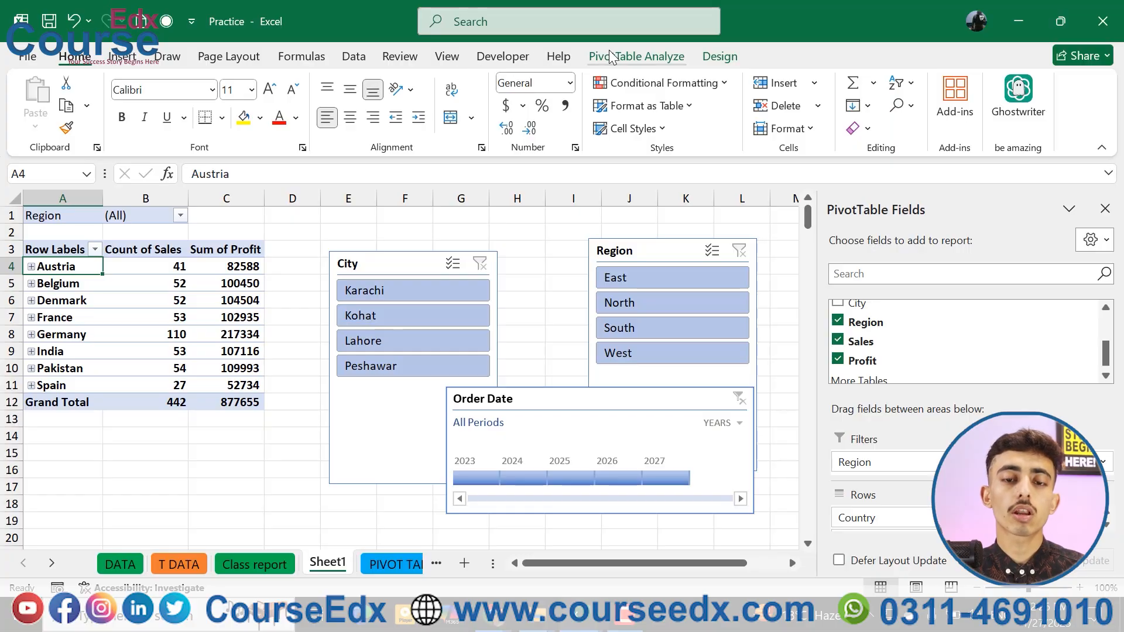
Disable PivotTable row selection again and try it on the Austria row.
{"action": "left_click", "coordinate": [636, 57]}
{"action": "left_click", "coordinate": [621, 100]}
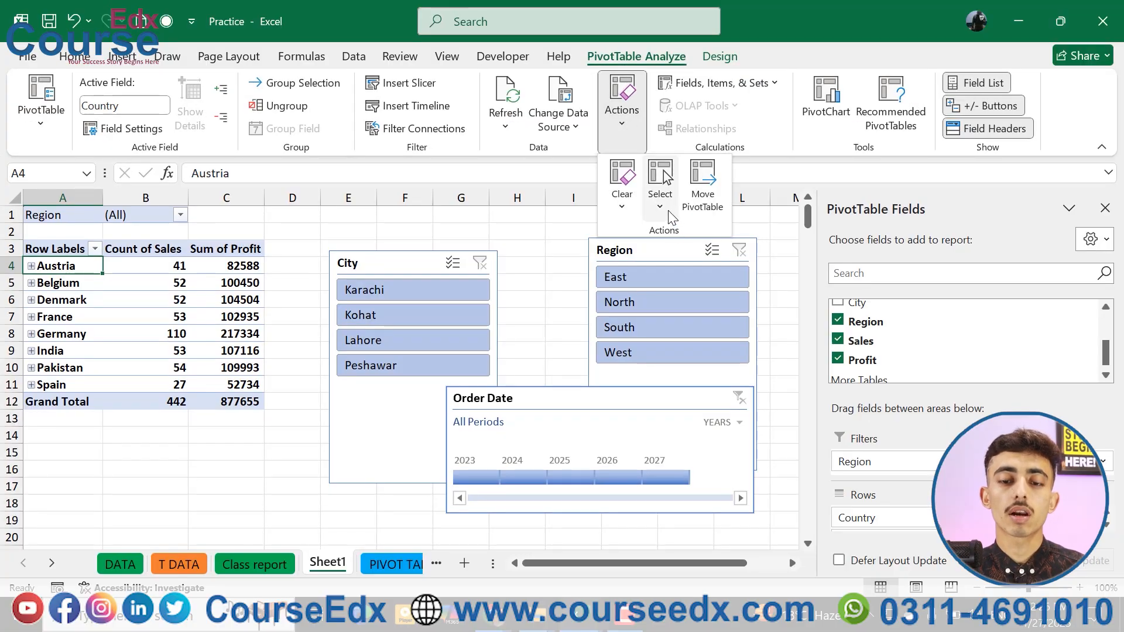
{"action": "left_click", "coordinate": [666, 207]}
{"action": "left_click", "coordinate": [352, 417]}
{"action": "left_click", "coordinate": [203, 419]}
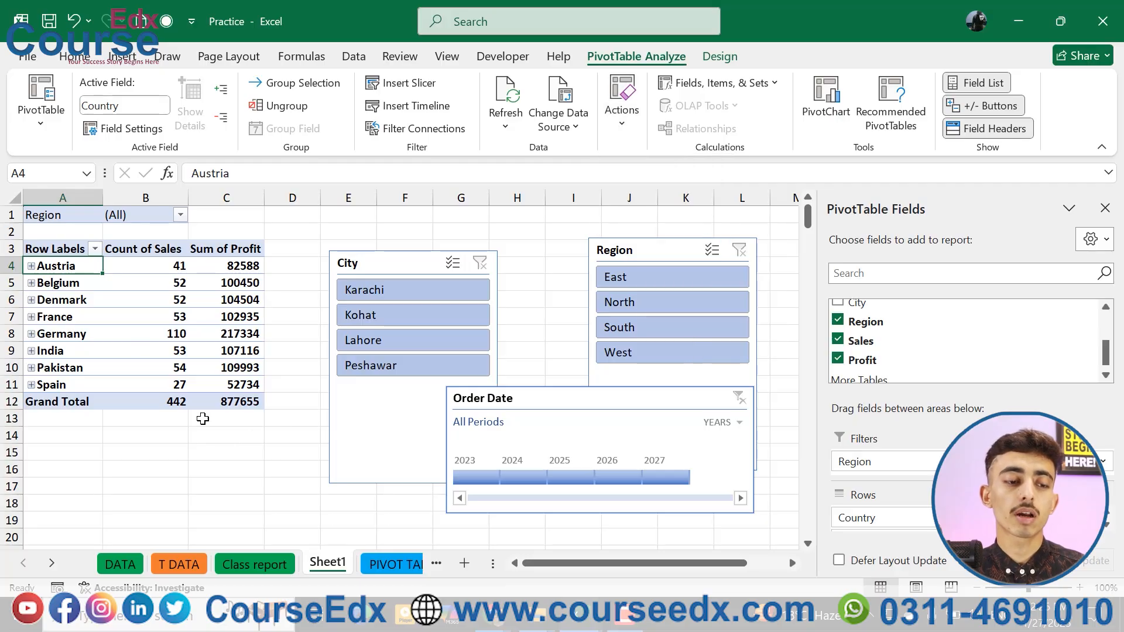
{"action": "left_click", "coordinate": [117, 449]}
{"action": "left_click", "coordinate": [46, 268]}
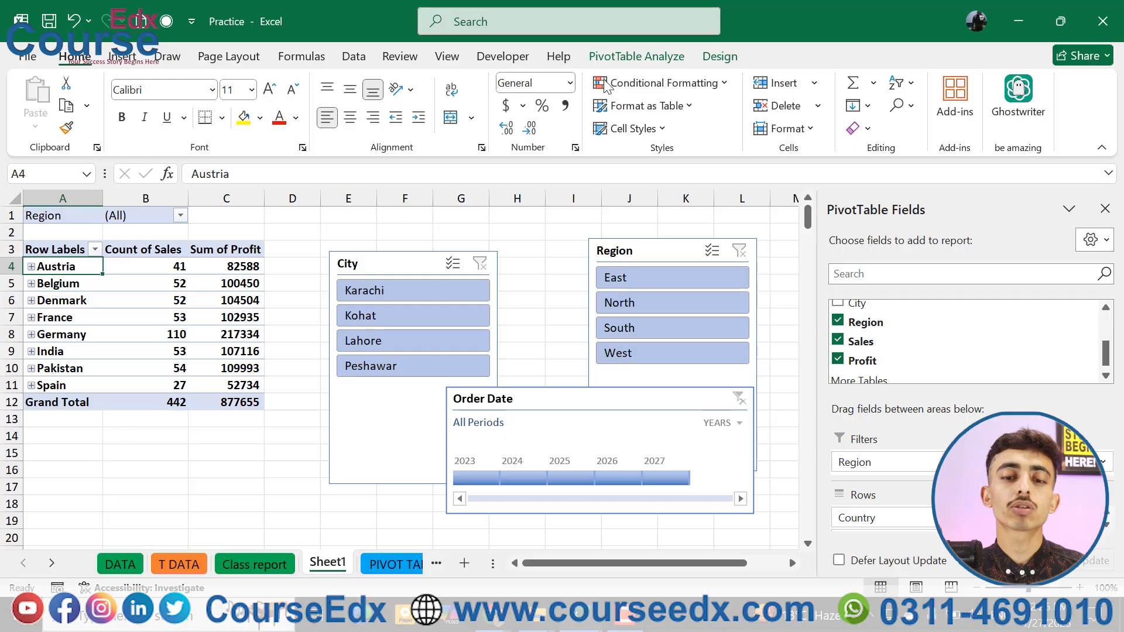
Re-enable PivotTable row selection and select the whole Austria row.
{"action": "left_click", "coordinate": [658, 56]}
{"action": "left_click", "coordinate": [636, 122]}
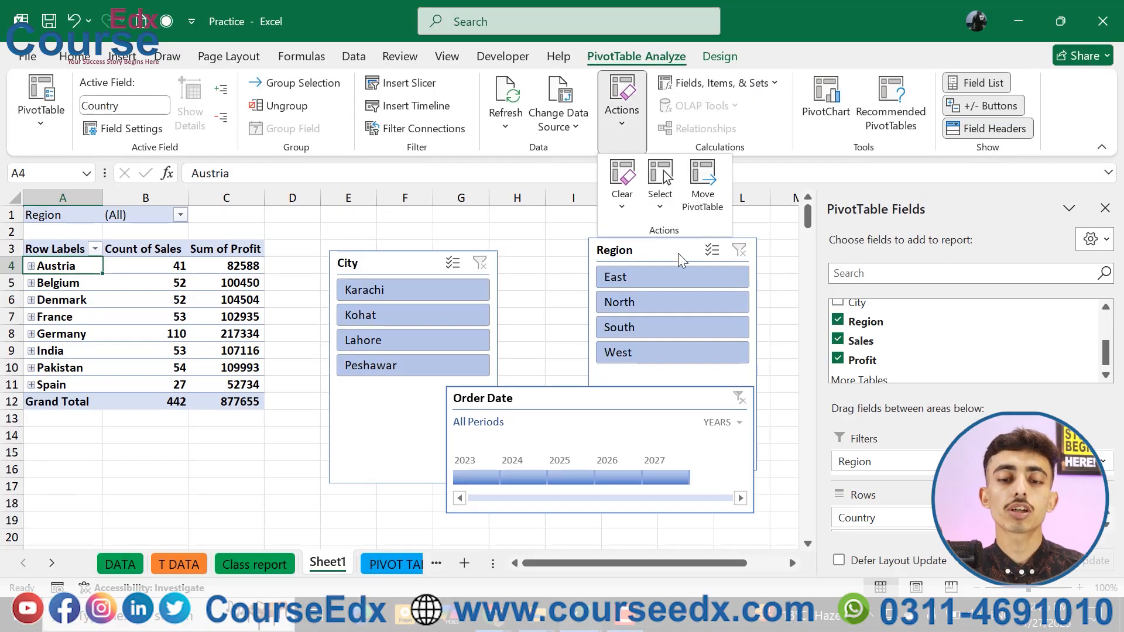
{"action": "left_click", "coordinate": [661, 199]}
{"action": "left_click", "coordinate": [710, 335]}
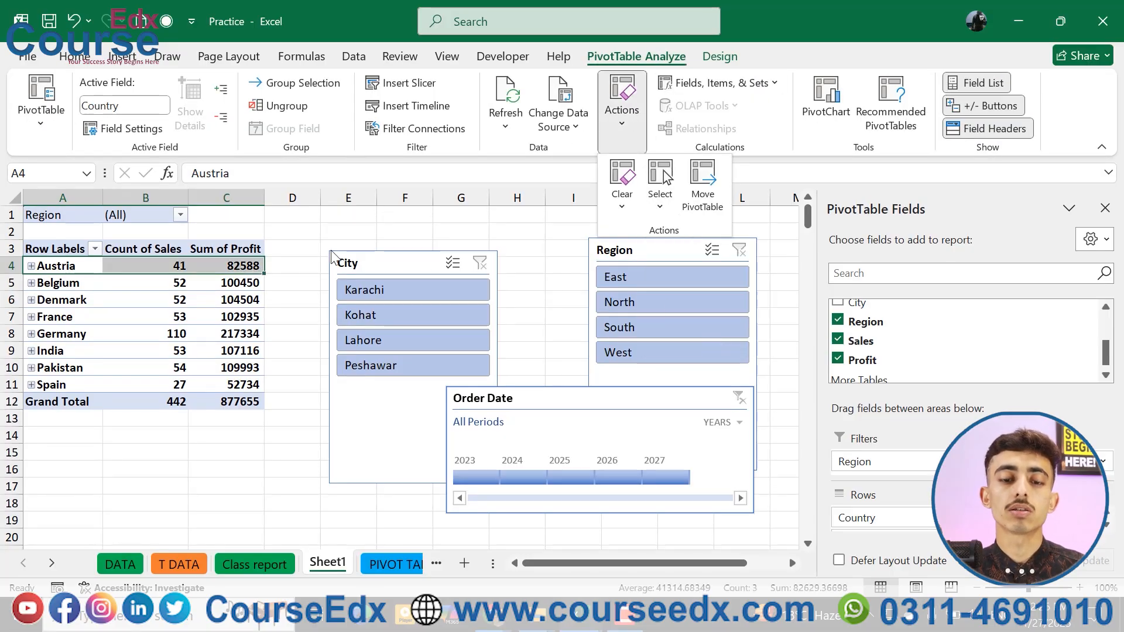
{"action": "left_click", "coordinate": [78, 299]}
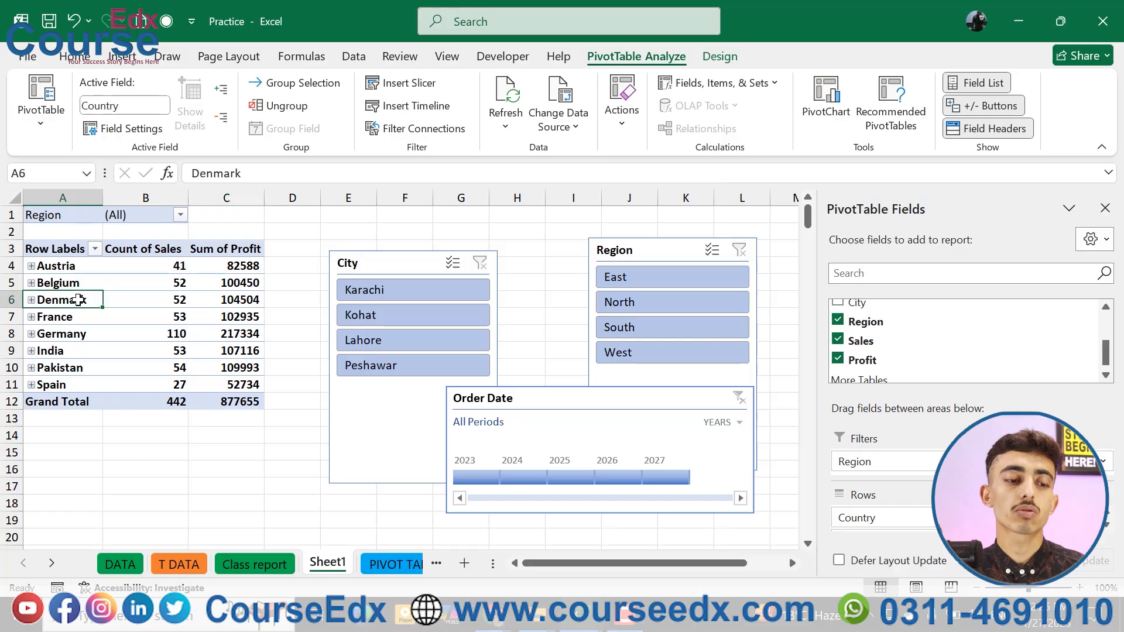
{"action": "left_click", "coordinate": [58, 265]}
{"action": "left_click", "coordinate": [40, 268]}
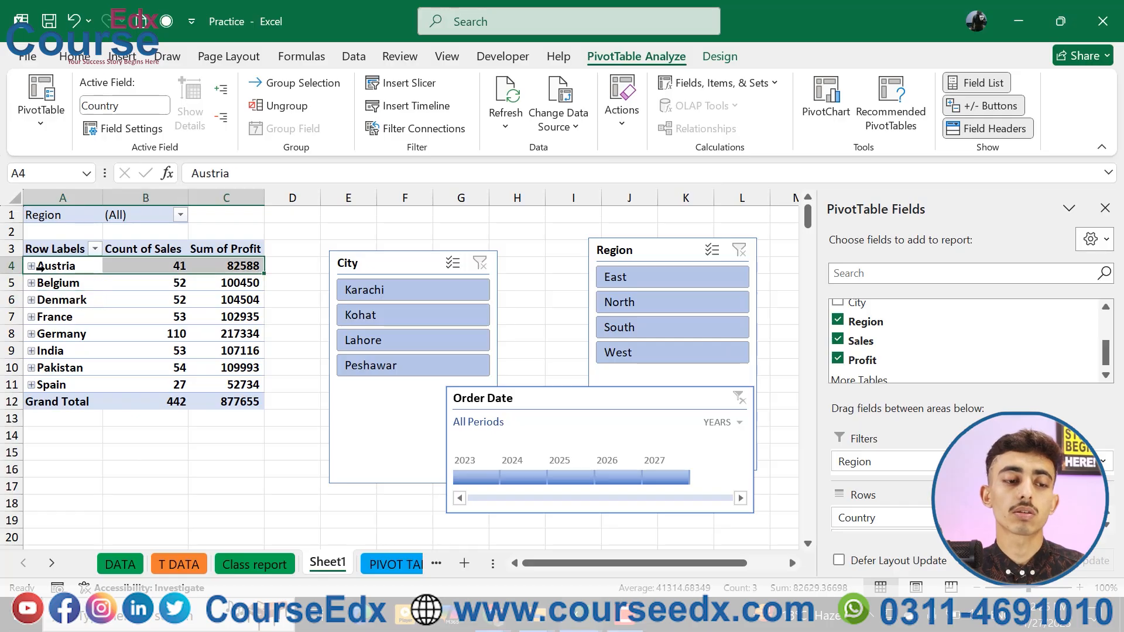
Expand Belgium to list its customers and collapse it again.
{"action": "left_click", "coordinate": [50, 284]}
{"action": "left_click", "coordinate": [32, 284]}
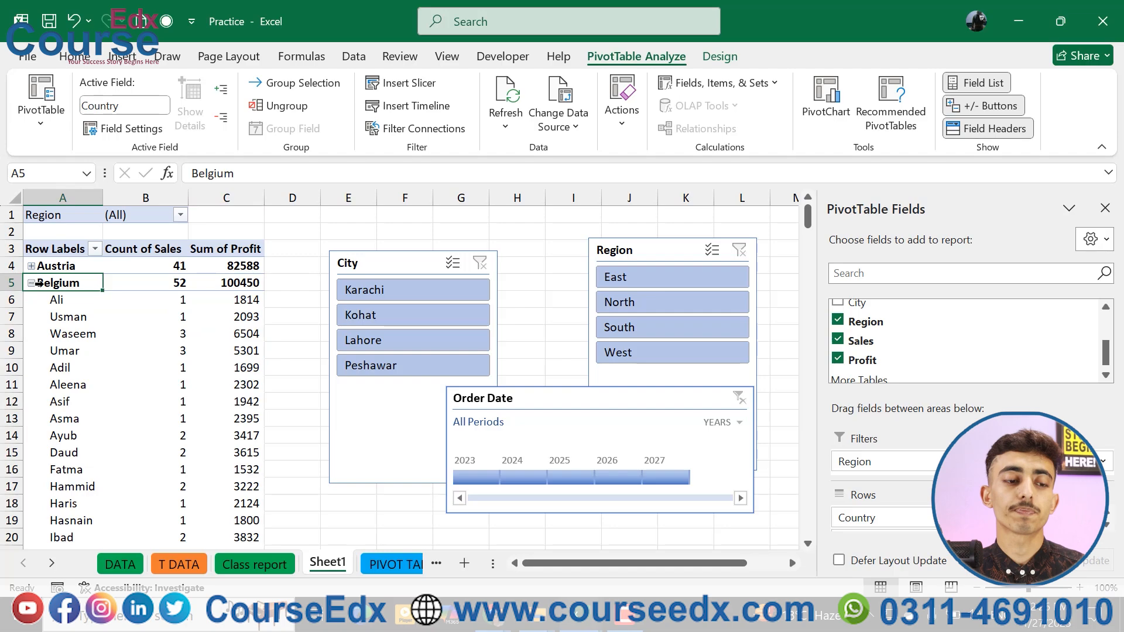
{"action": "left_click", "coordinate": [38, 284]}
{"action": "left_click", "coordinate": [31, 284]}
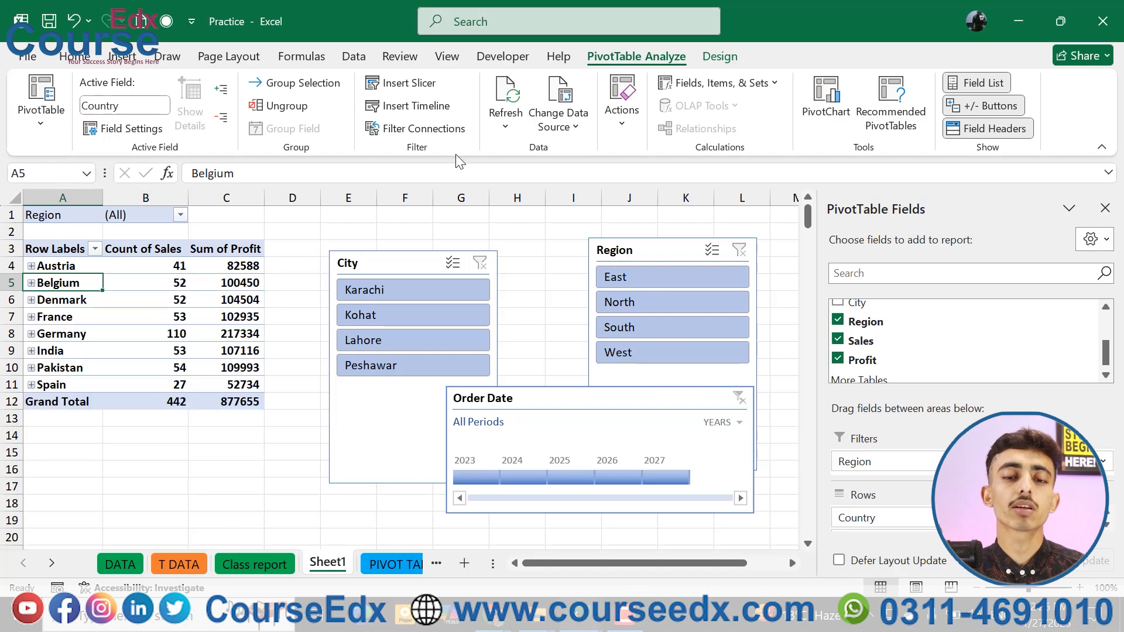
Delete the Region and City slicers from the sheet.
{"action": "left_click", "coordinate": [622, 125]}
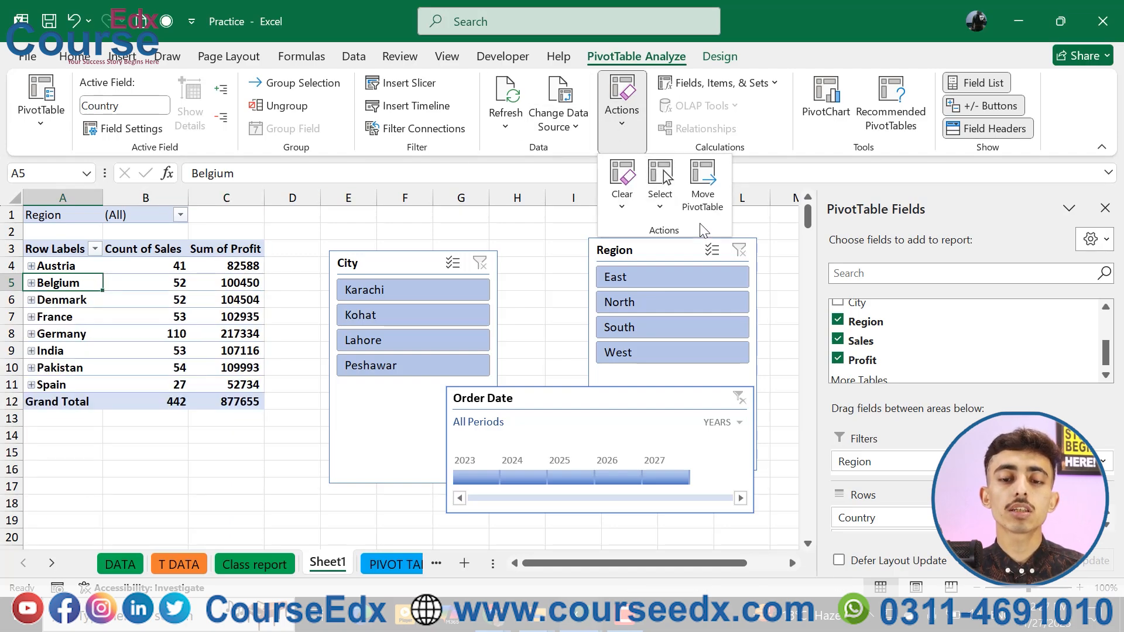
{"action": "left_click", "coordinate": [633, 253]}
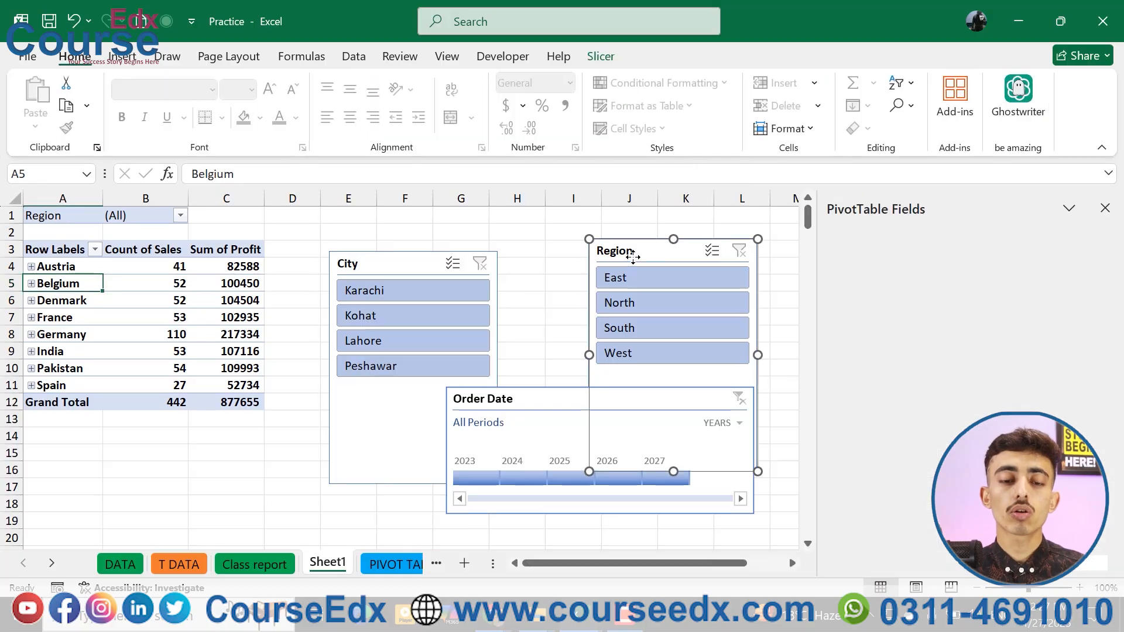
{"action": "key", "text": "Delete"}
{"action": "left_click", "coordinate": [416, 262]}
{"action": "key", "text": "Delete"}
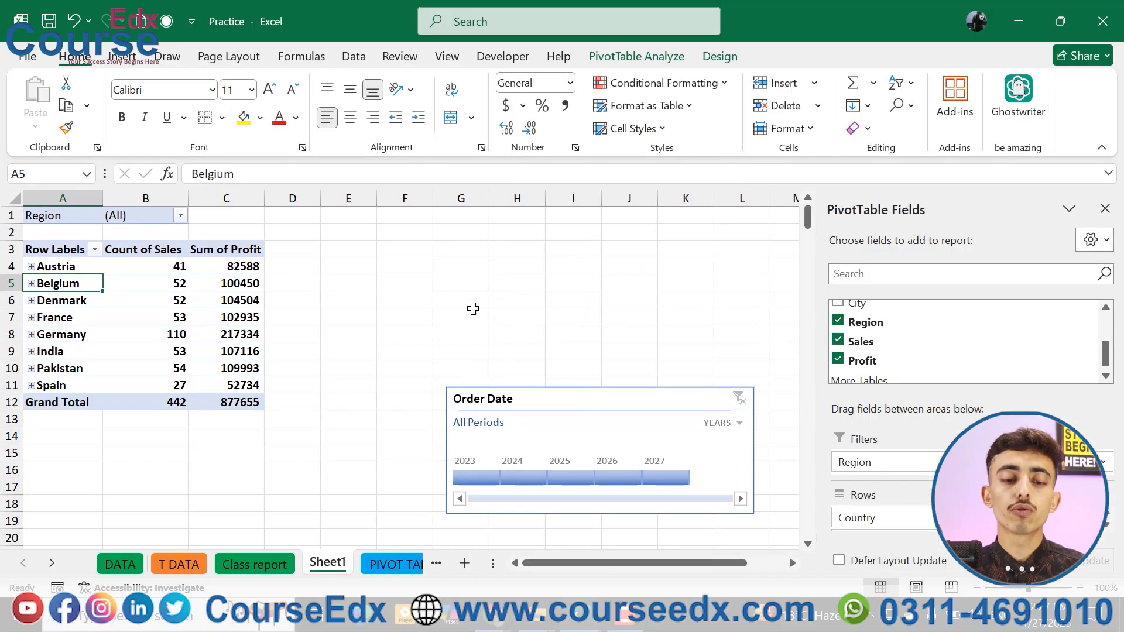
Delete the Order Date timeline from the sheet.
{"action": "left_click", "coordinate": [531, 402]}
{"action": "key", "text": "Delete"}
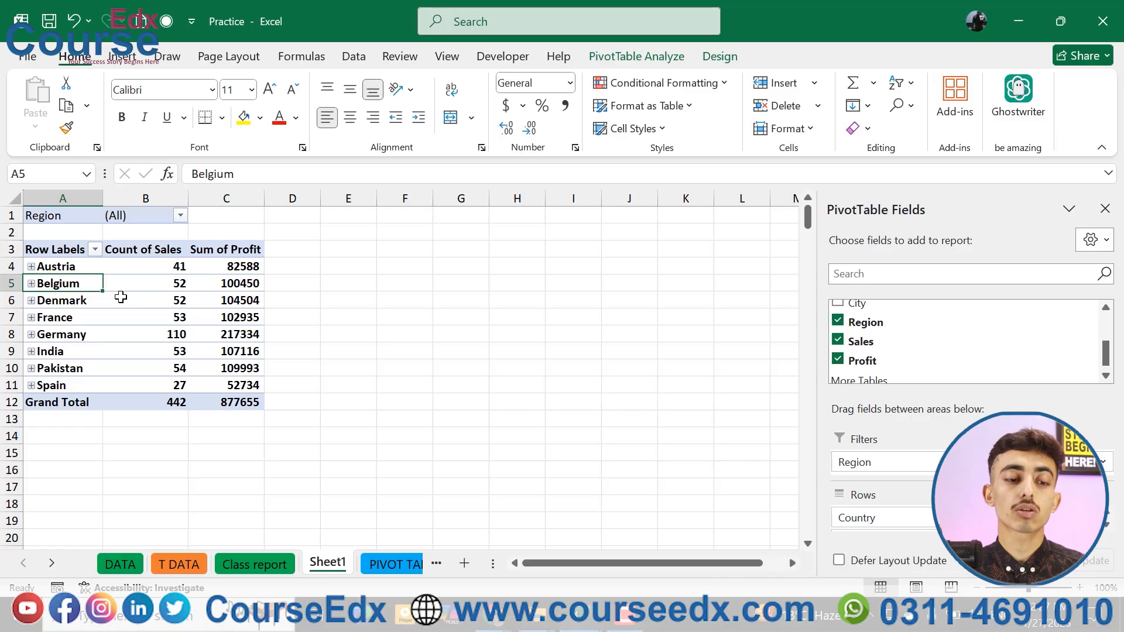
Move the PivotTable to cell N12 of the existing worksheet Sheet1.
{"action": "left_click", "coordinate": [161, 317]}
{"action": "left_click", "coordinate": [627, 62]}
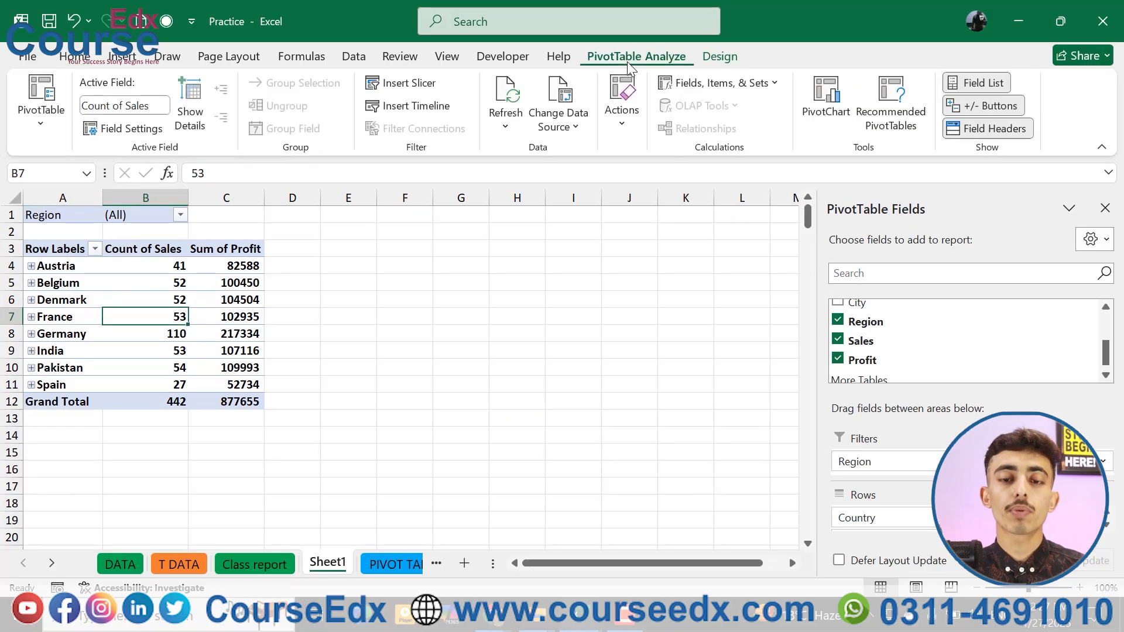
{"action": "left_click", "coordinate": [627, 132]}
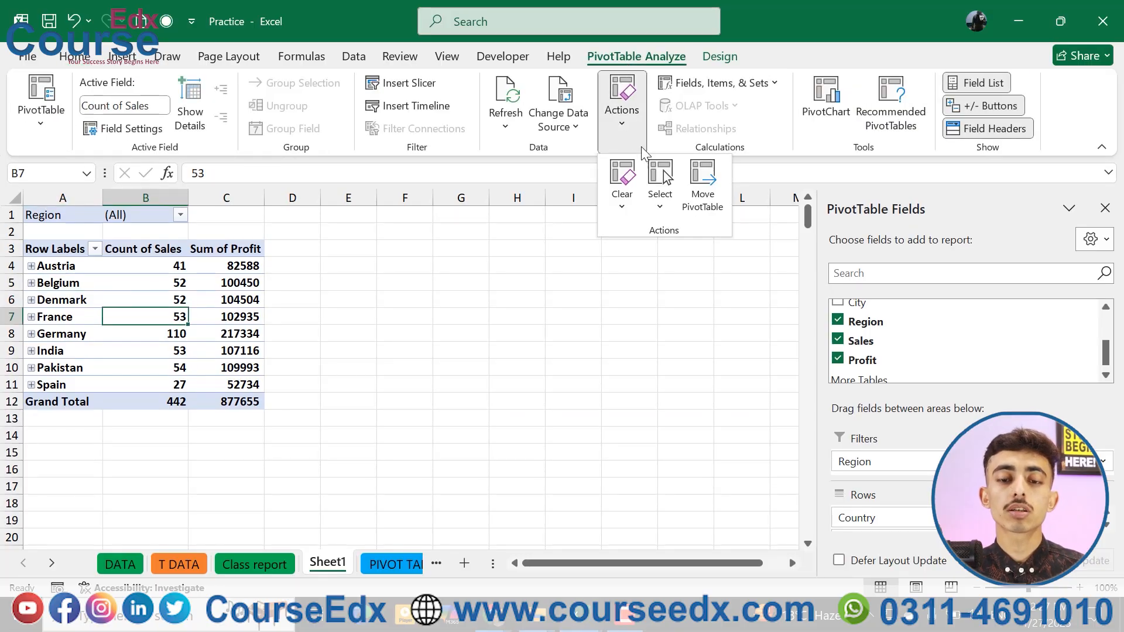
{"action": "left_click", "coordinate": [703, 205]}
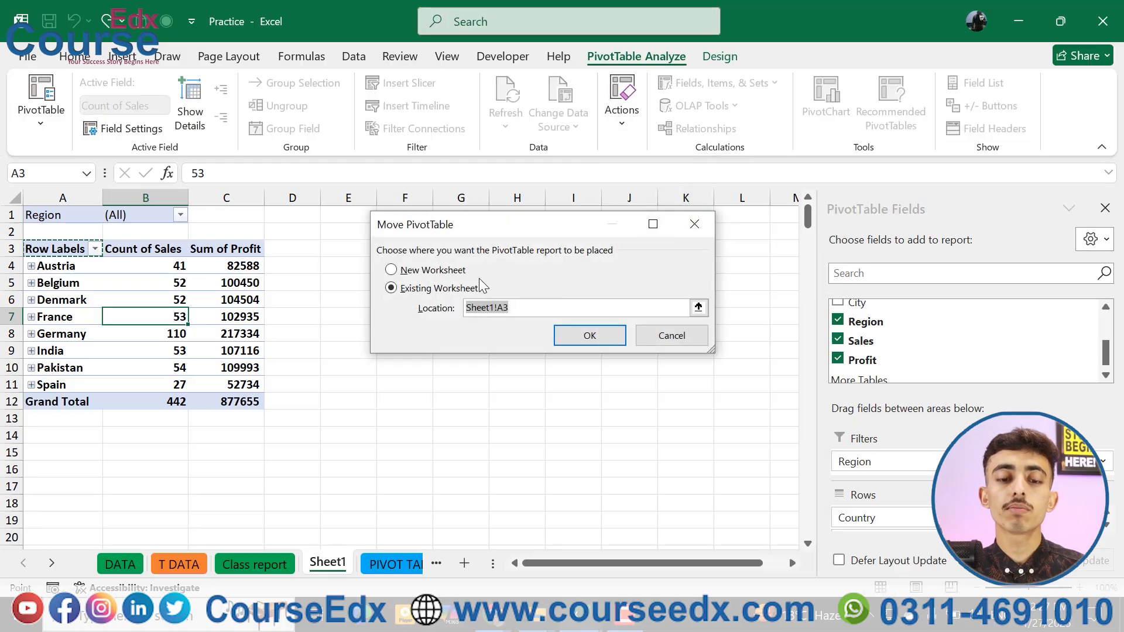
{"action": "left_click", "coordinate": [435, 271]}
{"action": "left_click", "coordinate": [449, 291]}
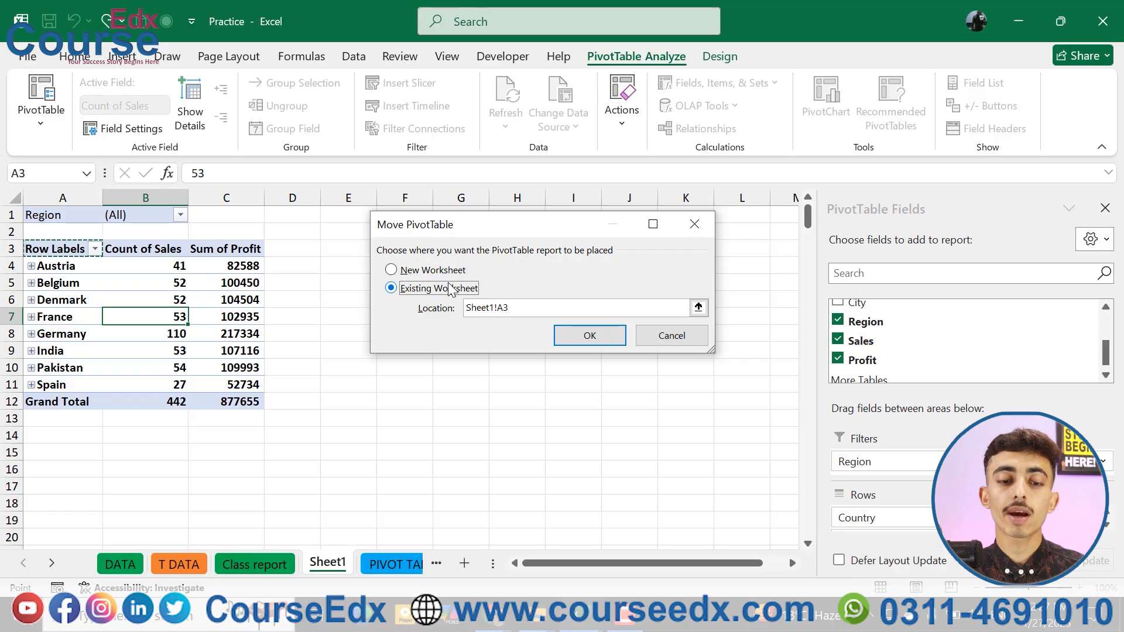
{"action": "scroll", "coordinate": [523, 407], "scroll_direction": "right", "scroll_amount": 3}
{"action": "left_click", "coordinate": [611, 403]}
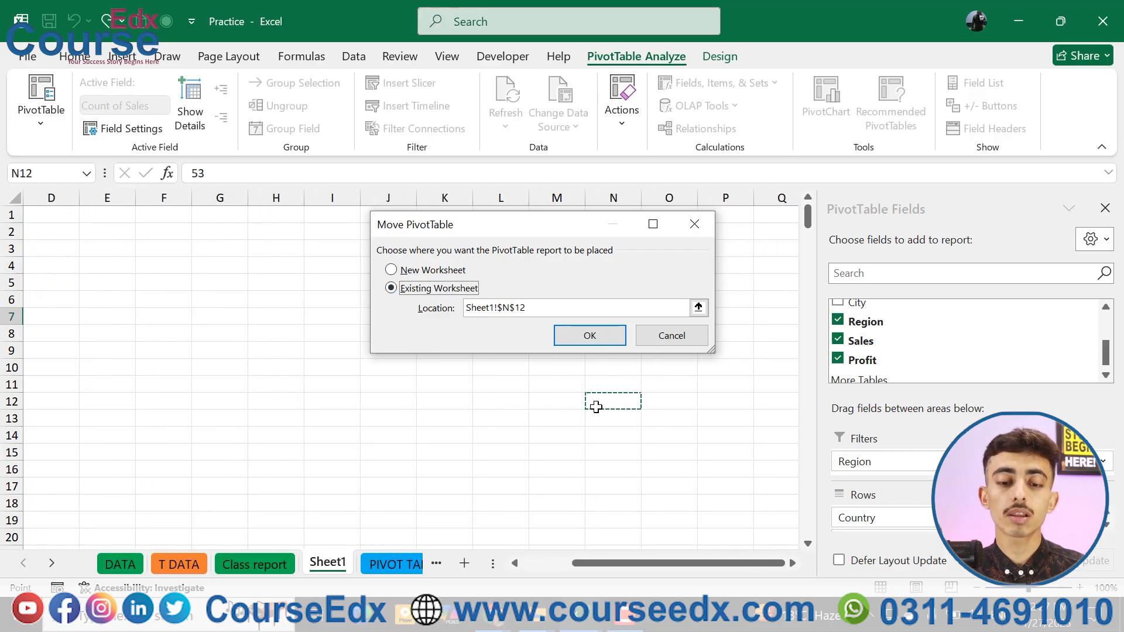
{"action": "left_click", "coordinate": [585, 343]}
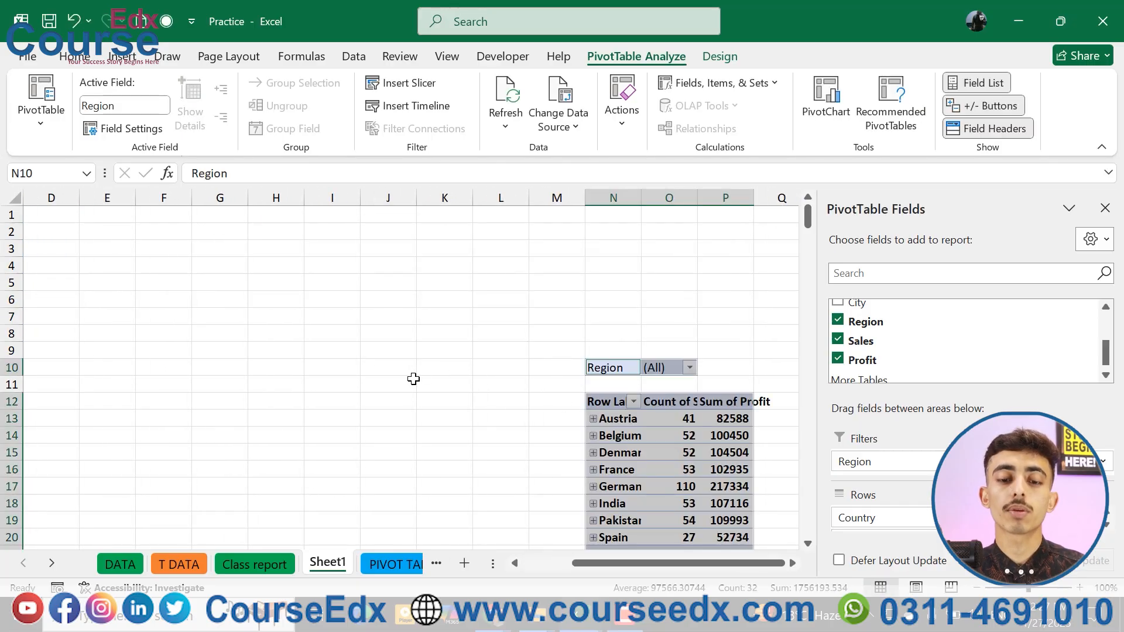
Autofit columns N, O and P to the contents of the moved PivotTable.
{"action": "double_click", "coordinate": [640, 201]}
{"action": "double_click", "coordinate": [720, 198]}
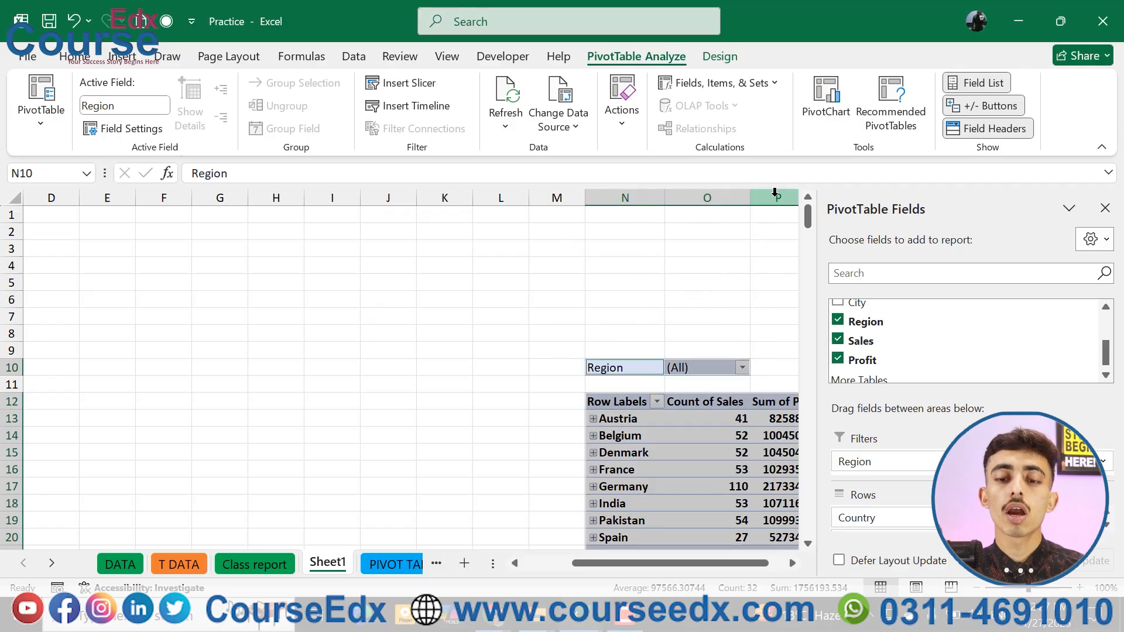
{"action": "scroll", "coordinate": [690, 276], "scroll_direction": "right", "scroll_amount": 2}
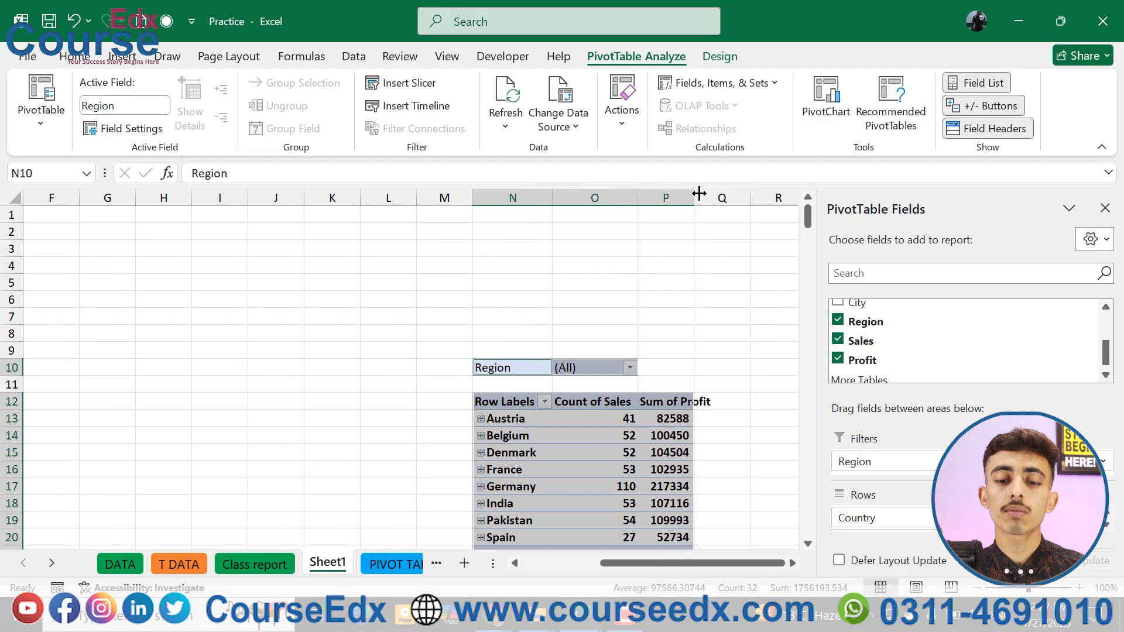
{"action": "double_click", "coordinate": [699, 194]}
Move the PivotTable to a new worksheet and autofit its Sum of Profit column there.
{"action": "left_click", "coordinate": [622, 112]}
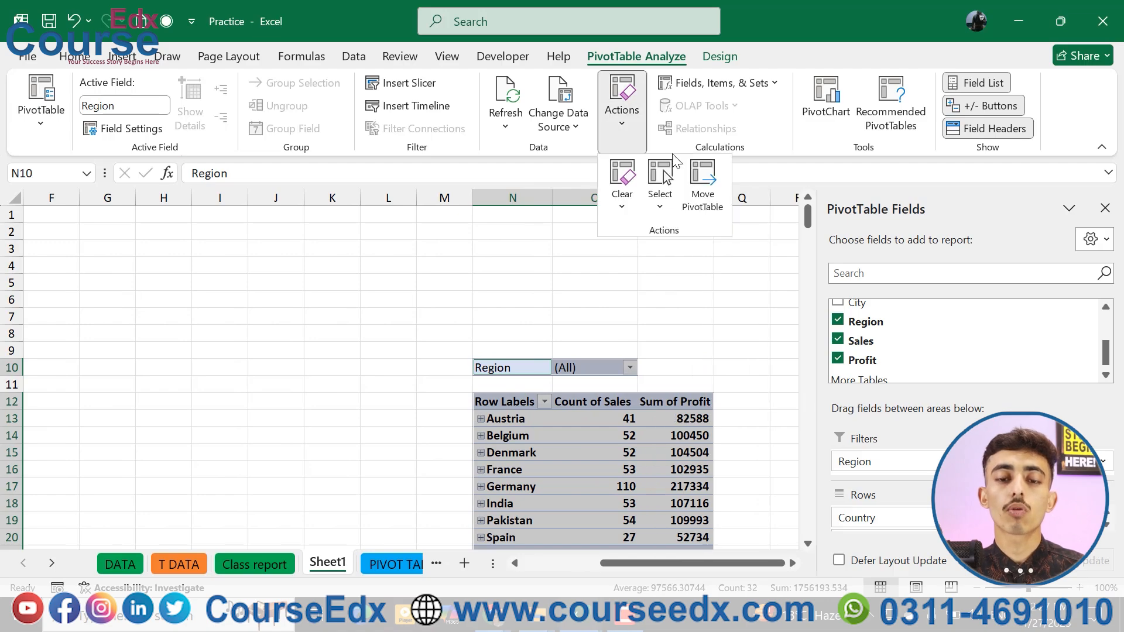
{"action": "left_click", "coordinate": [709, 193]}
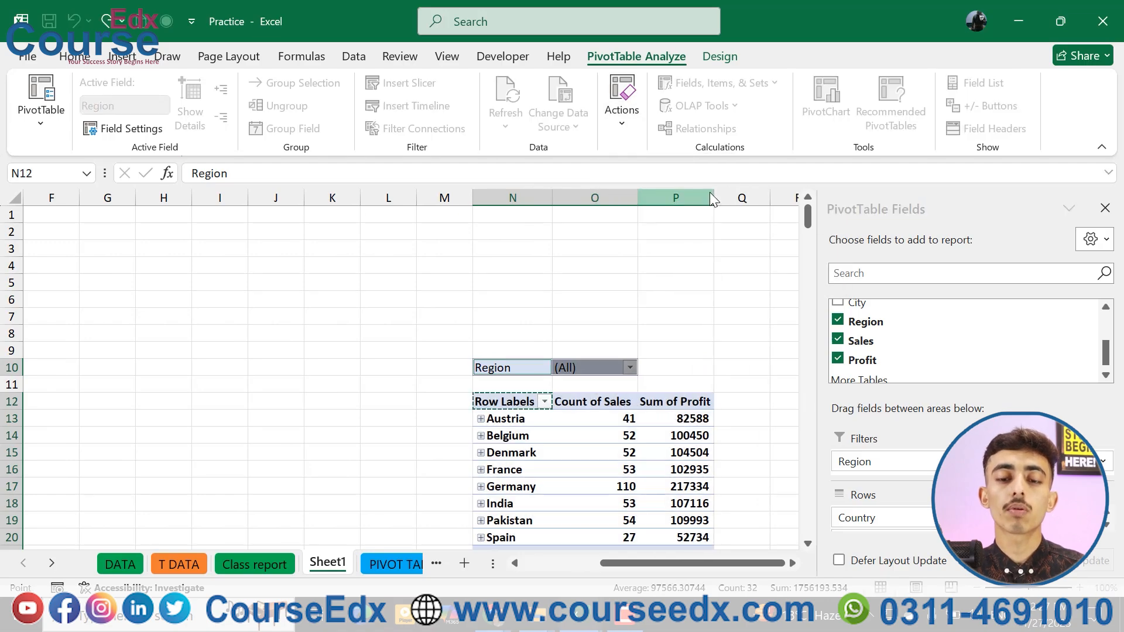
{"action": "left_click", "coordinate": [451, 273]}
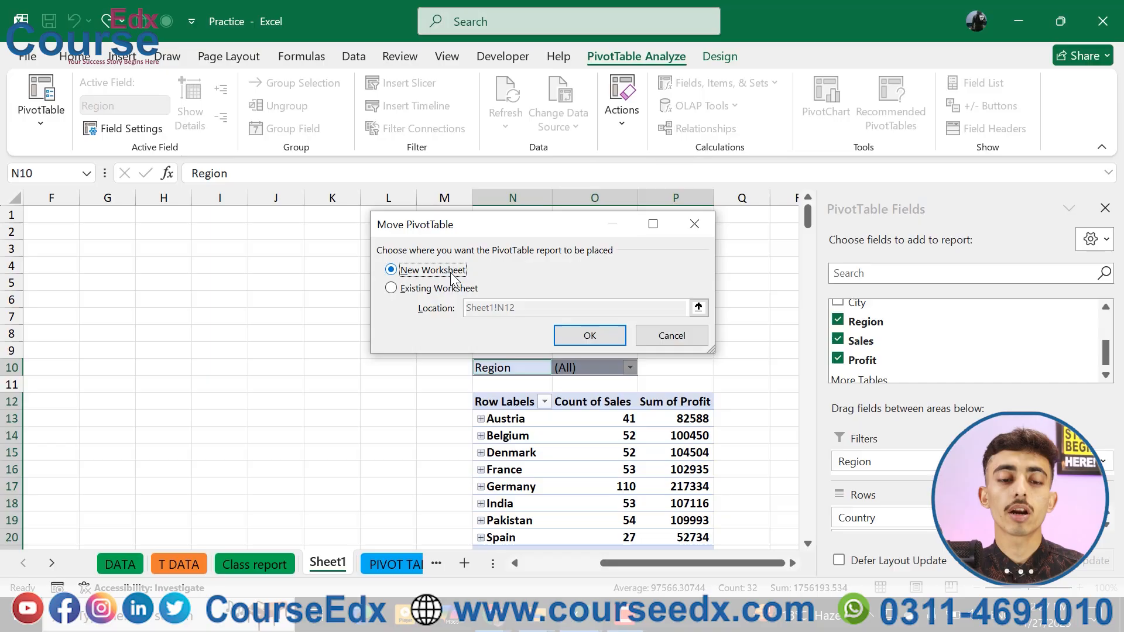
{"action": "left_click", "coordinate": [586, 335]}
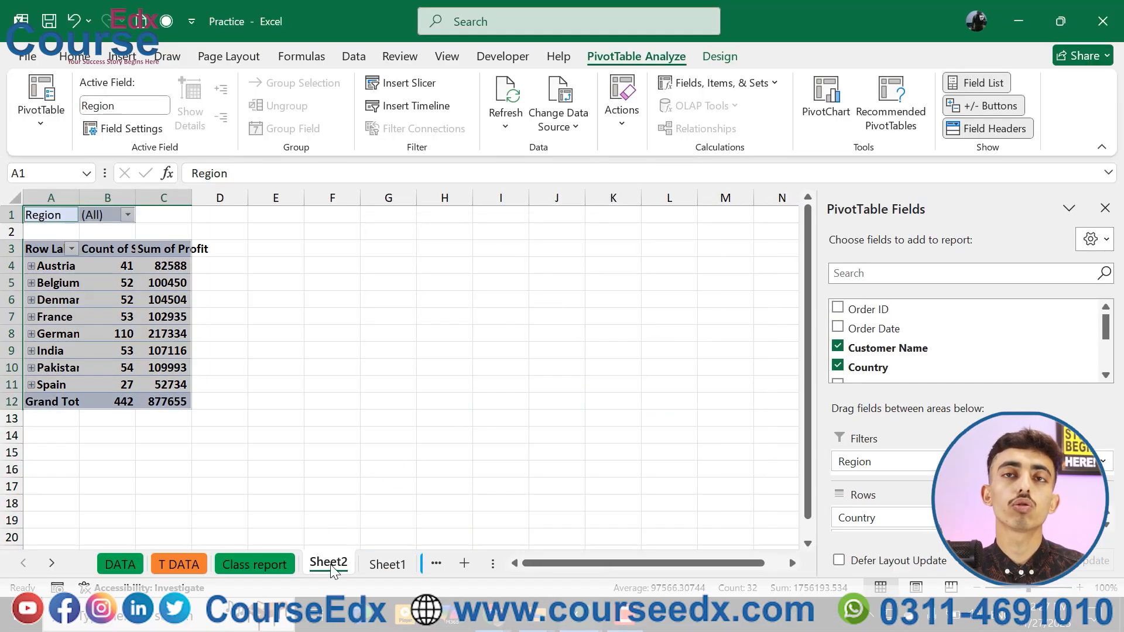
{"action": "double_click", "coordinate": [191, 198]}
{"action": "left_click", "coordinate": [166, 319]}
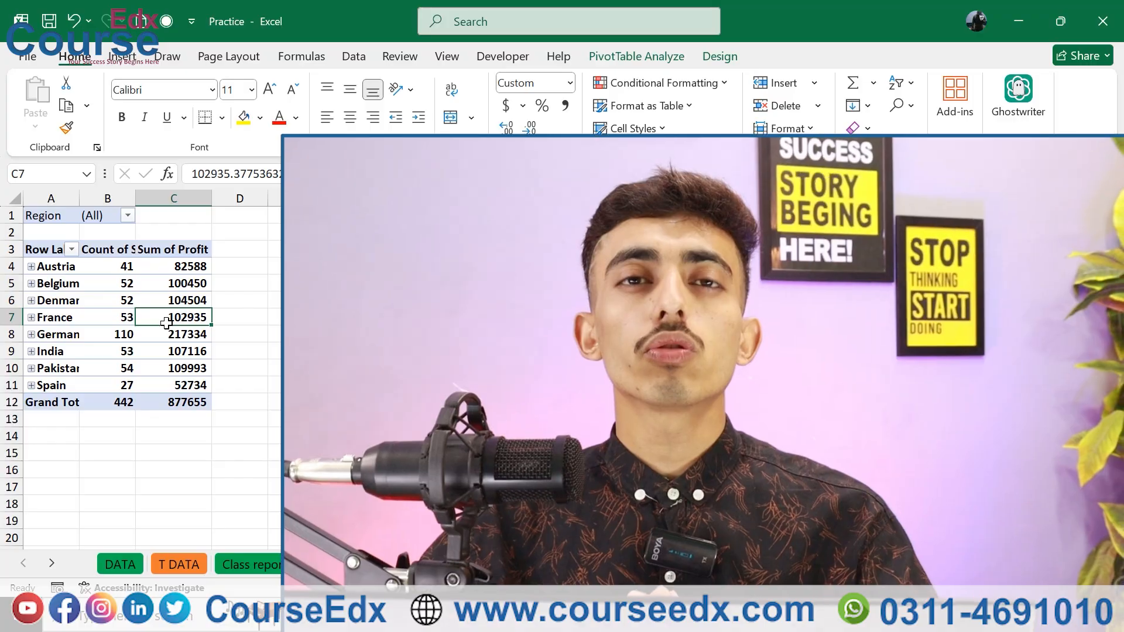